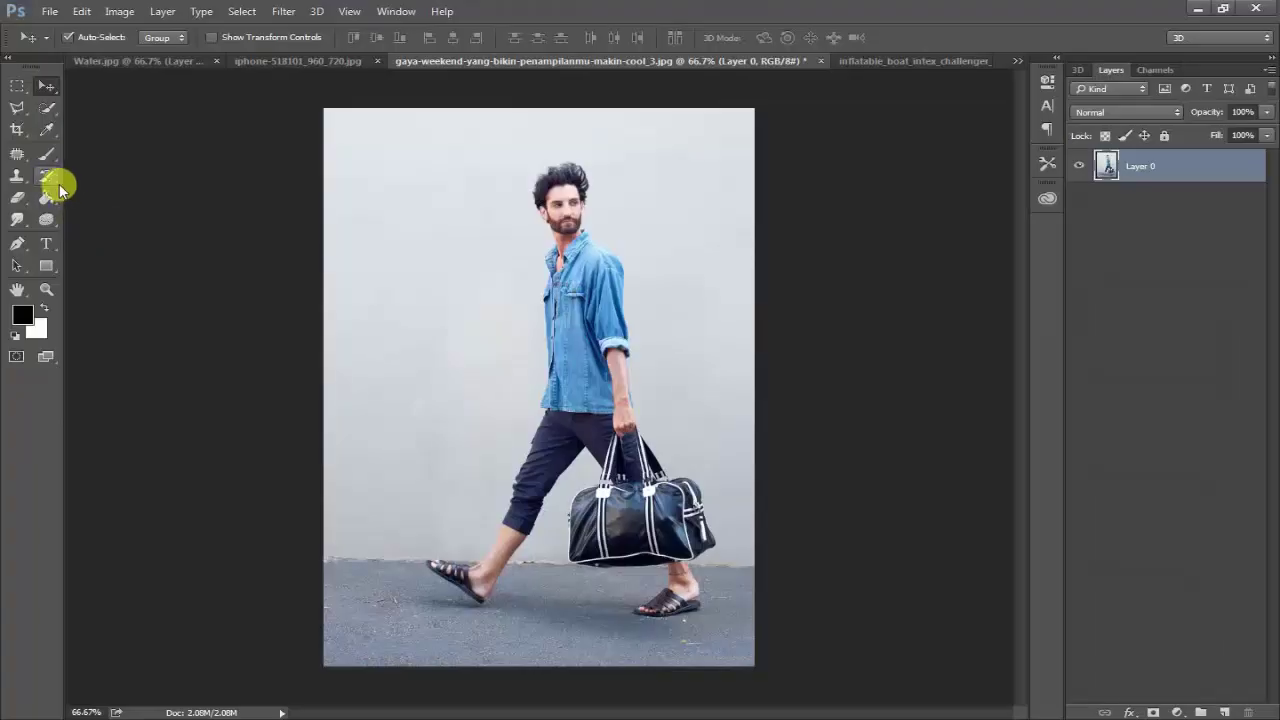
Select the Pen tool, zoom in on the front sandal, and hide the panels.
click(17, 243)
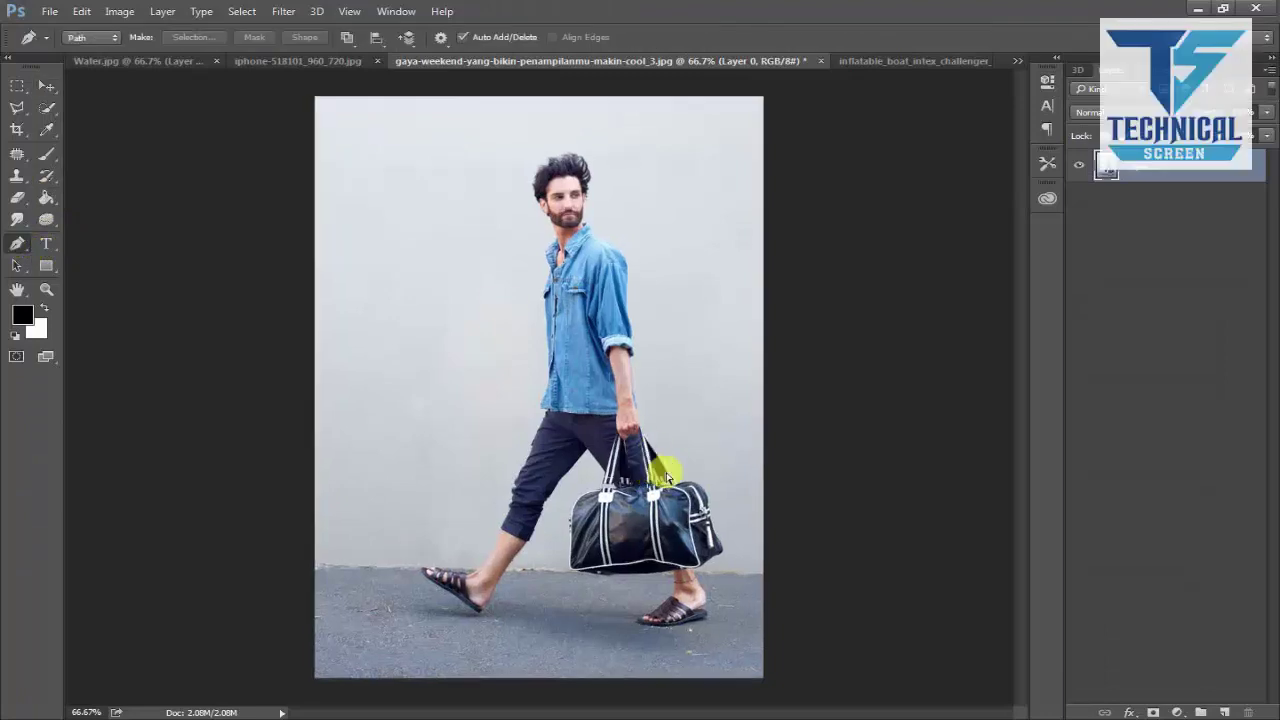
key(ctrl+plus)
key(ctrl+plus)
key(ctrl+plus)
scroll(600, 550, down, 5)
drag(565, 514, 500, 386)
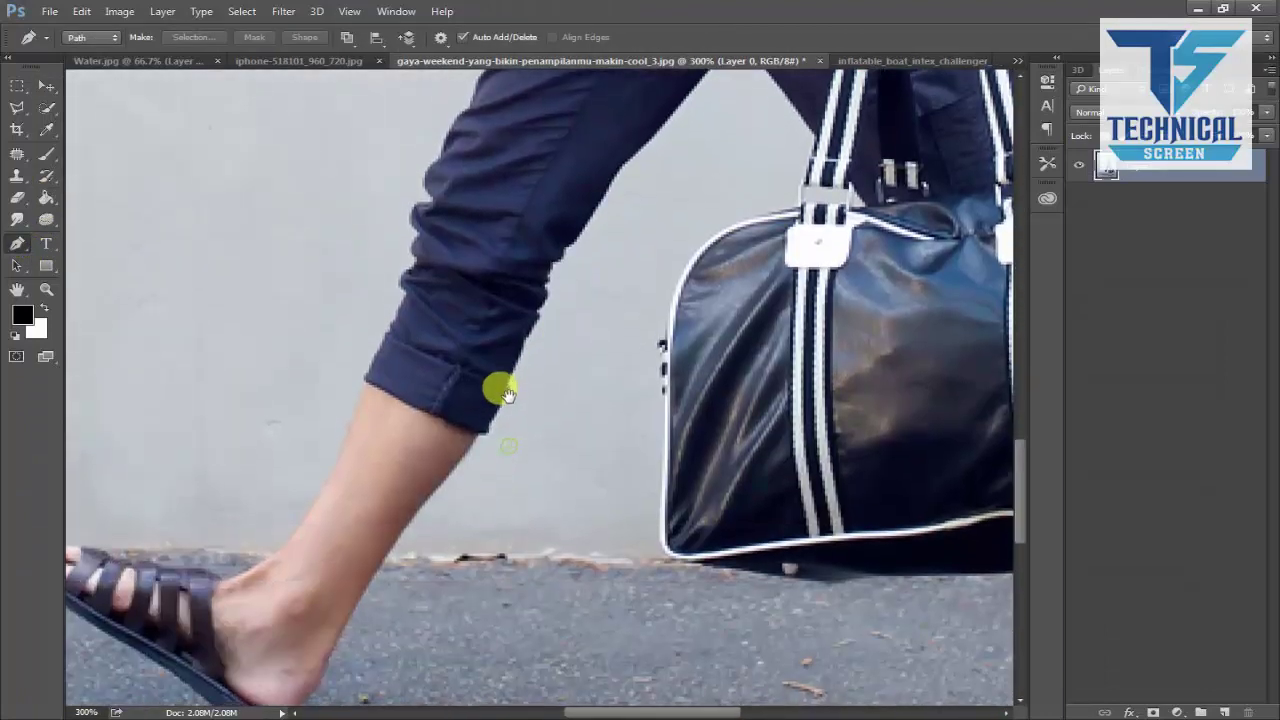
scroll(371, 434, down, 3)
key(Tab)
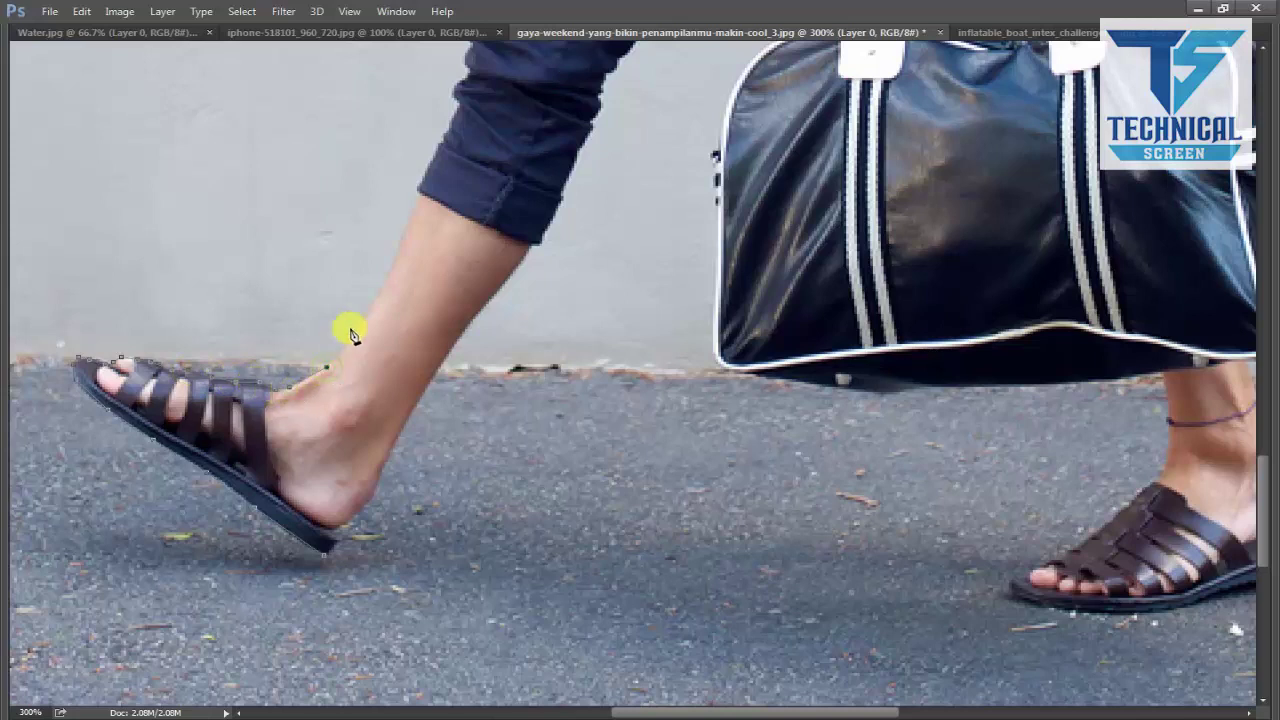
Anchor the outline from the sandal up to the trouser cuff corner, zooming to 400%.
scroll(371, 314, up, 3)
scroll(366, 360, up, 1)
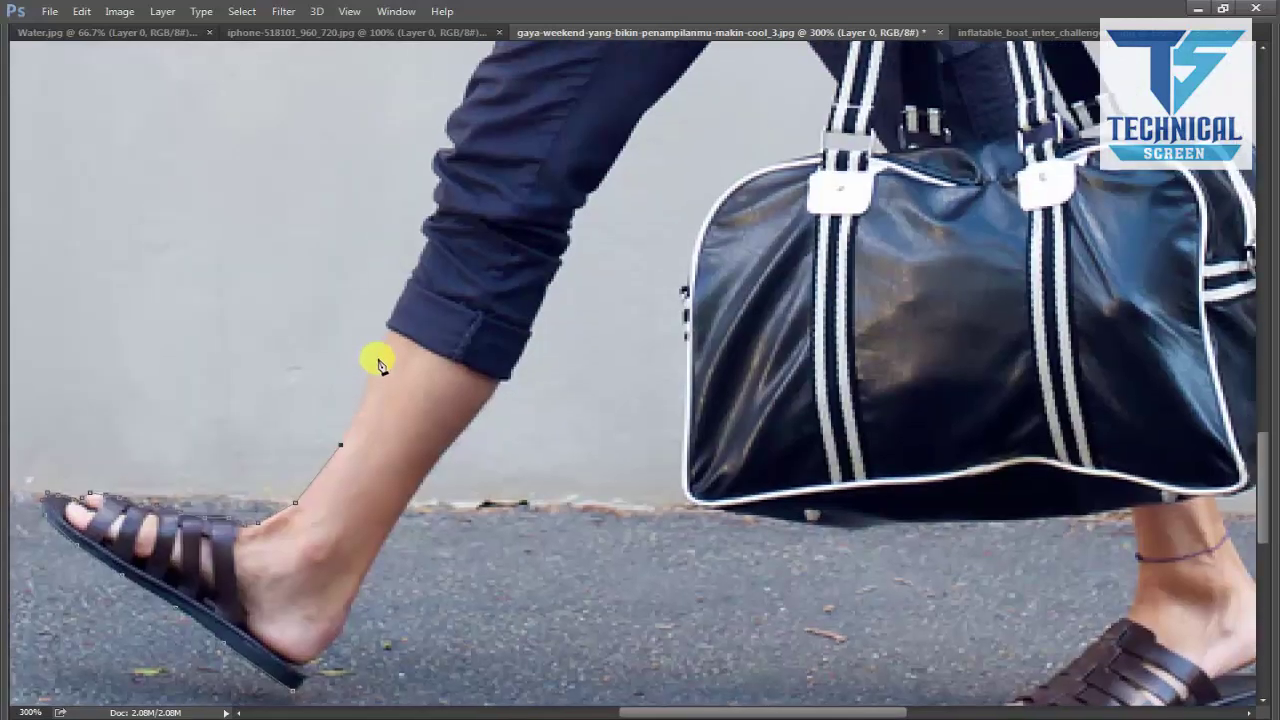
click(424, 244)
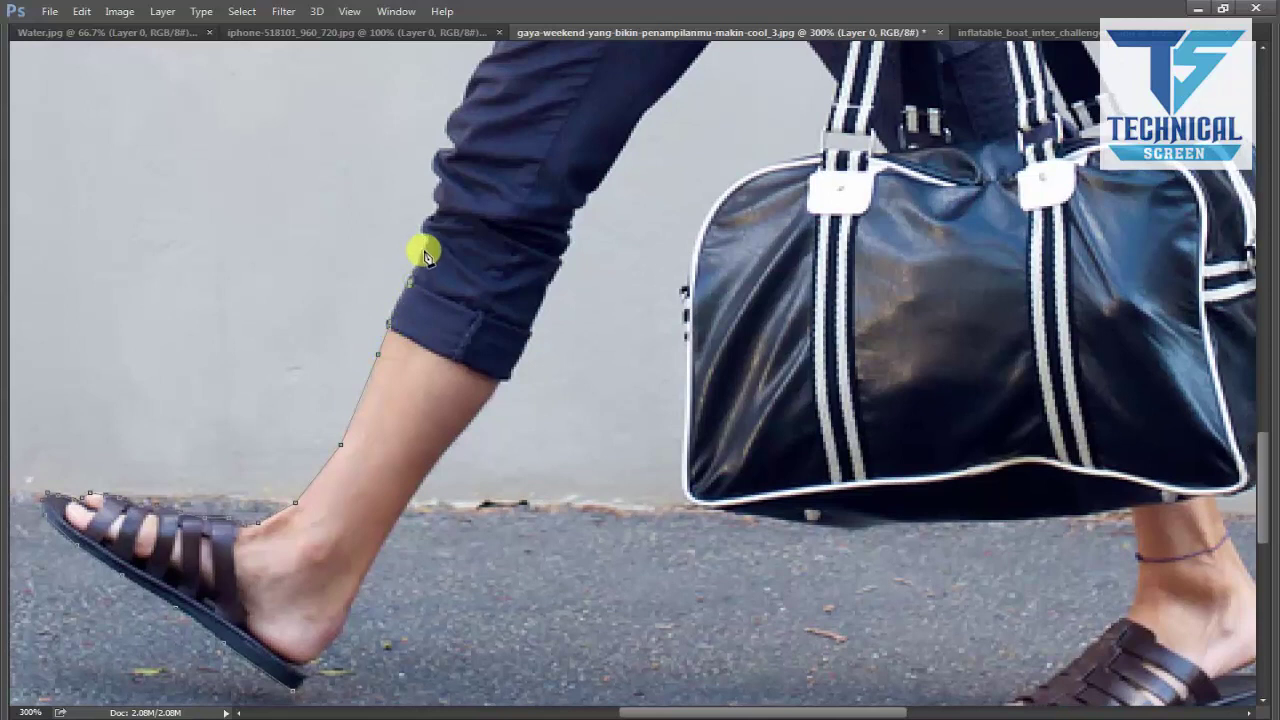
key(ctrl+plus)
scroll(363, 320, up, 3)
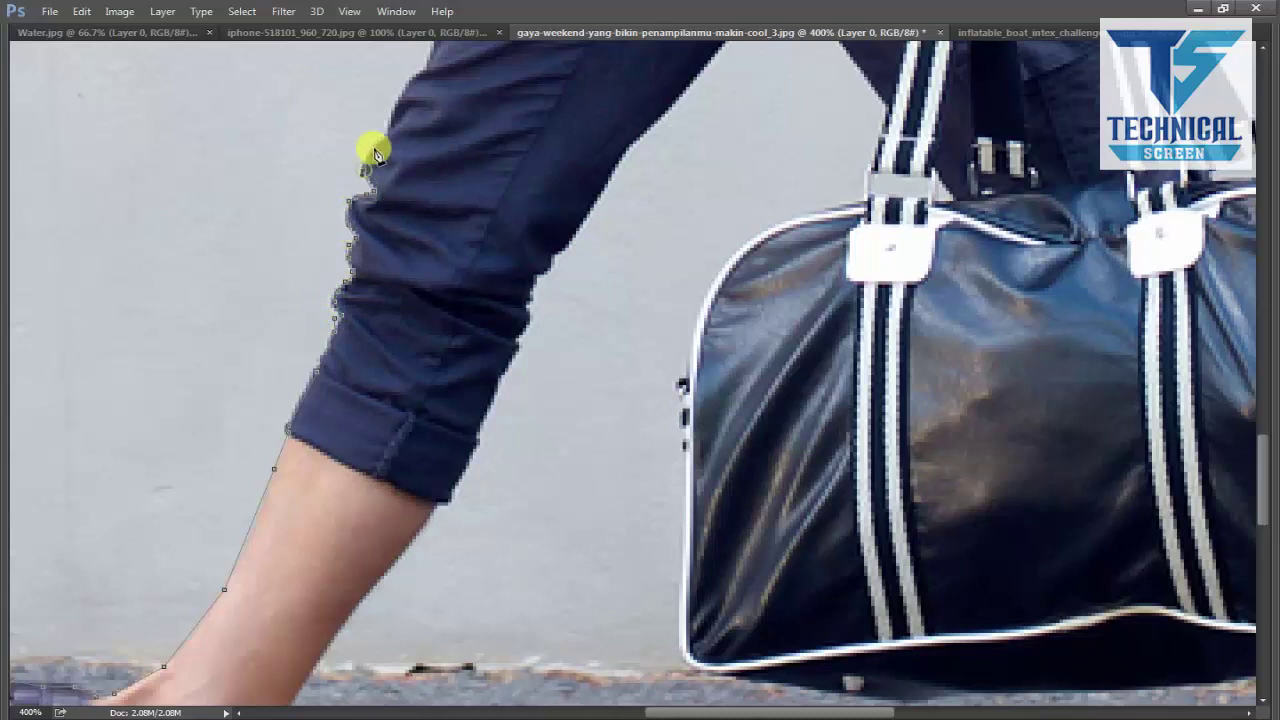
Extend the outline up the trouser leg, shirt hem and shirt front to the pocket.
scroll(390, 140, up, 3)
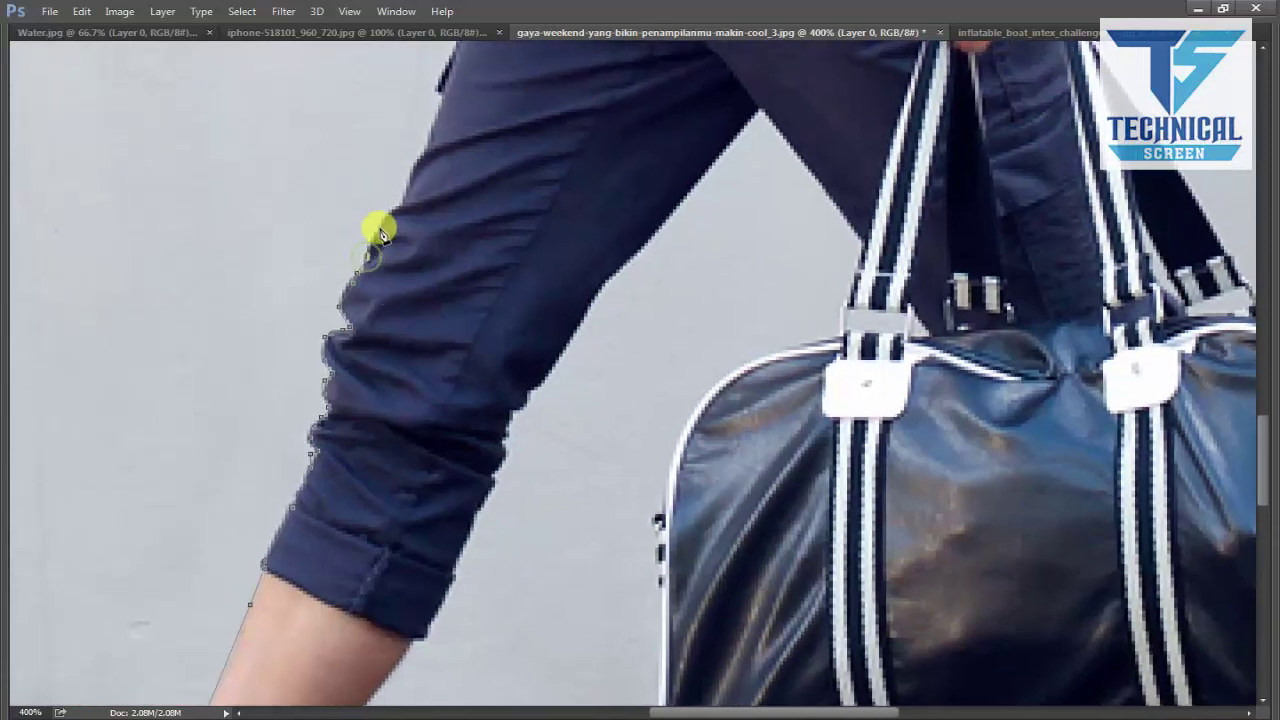
drag(443, 105, 423, 260)
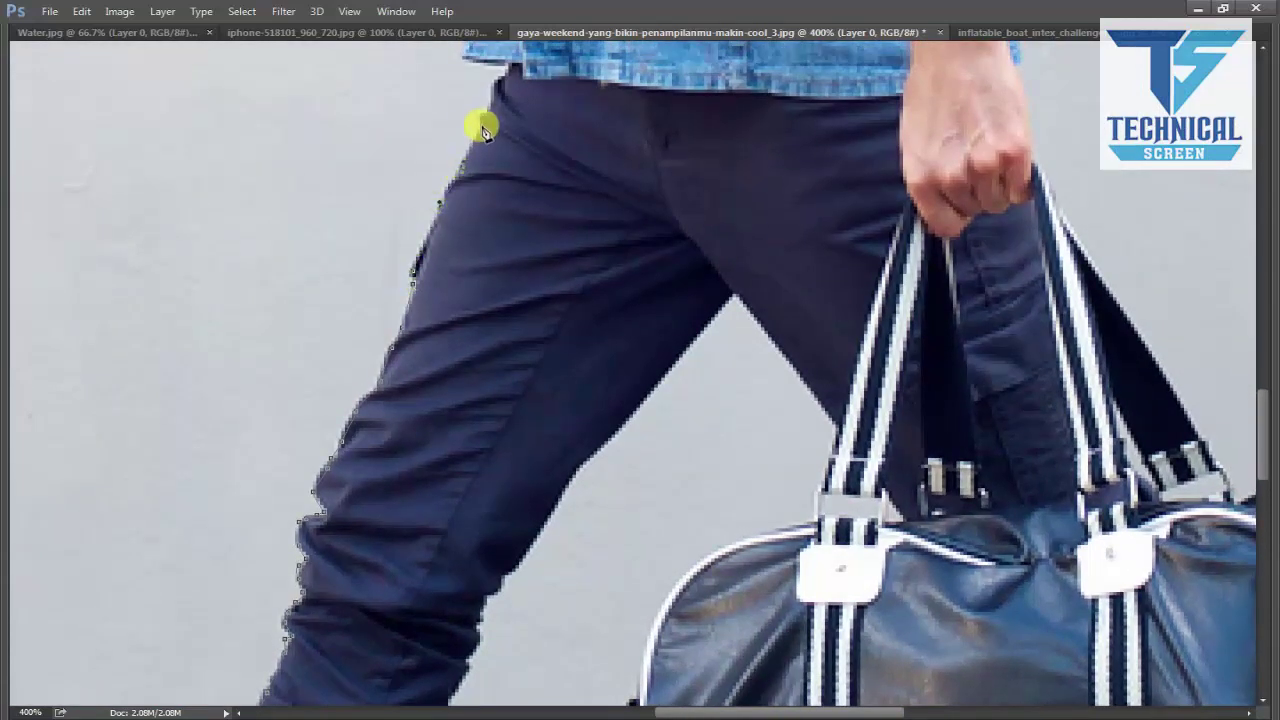
drag(495, 100, 470, 411)
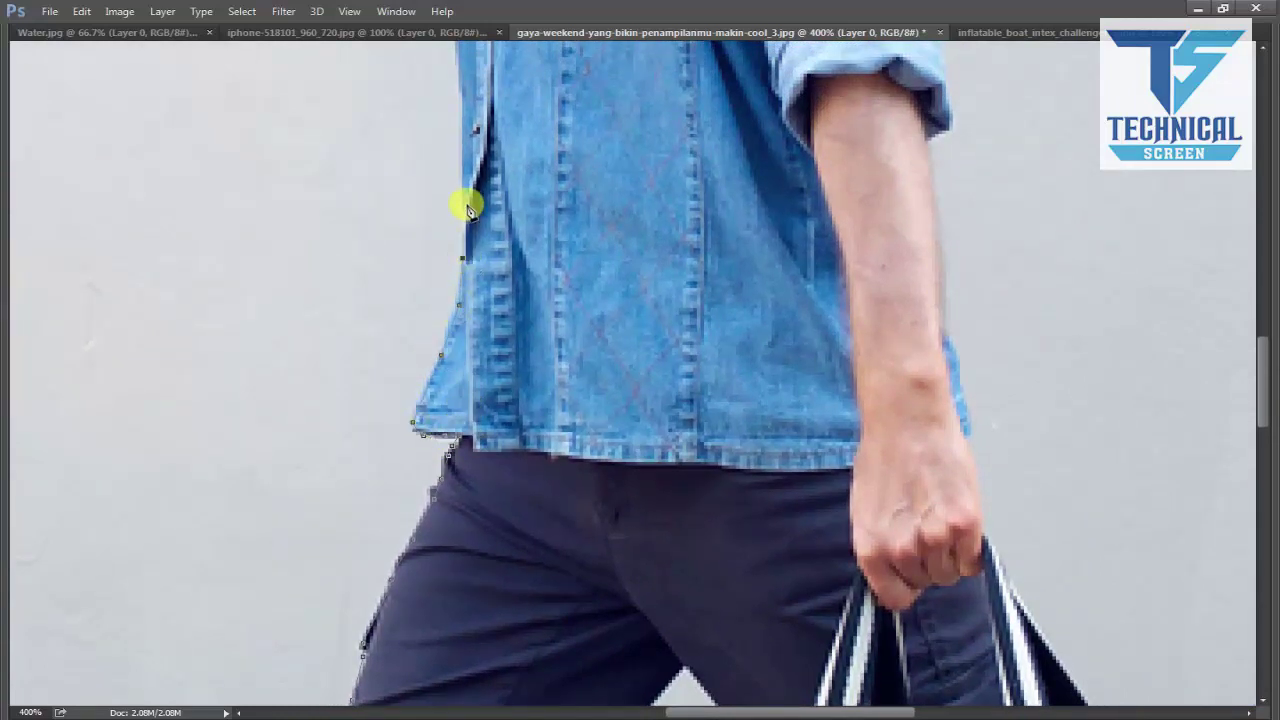
drag(463, 195, 451, 323)
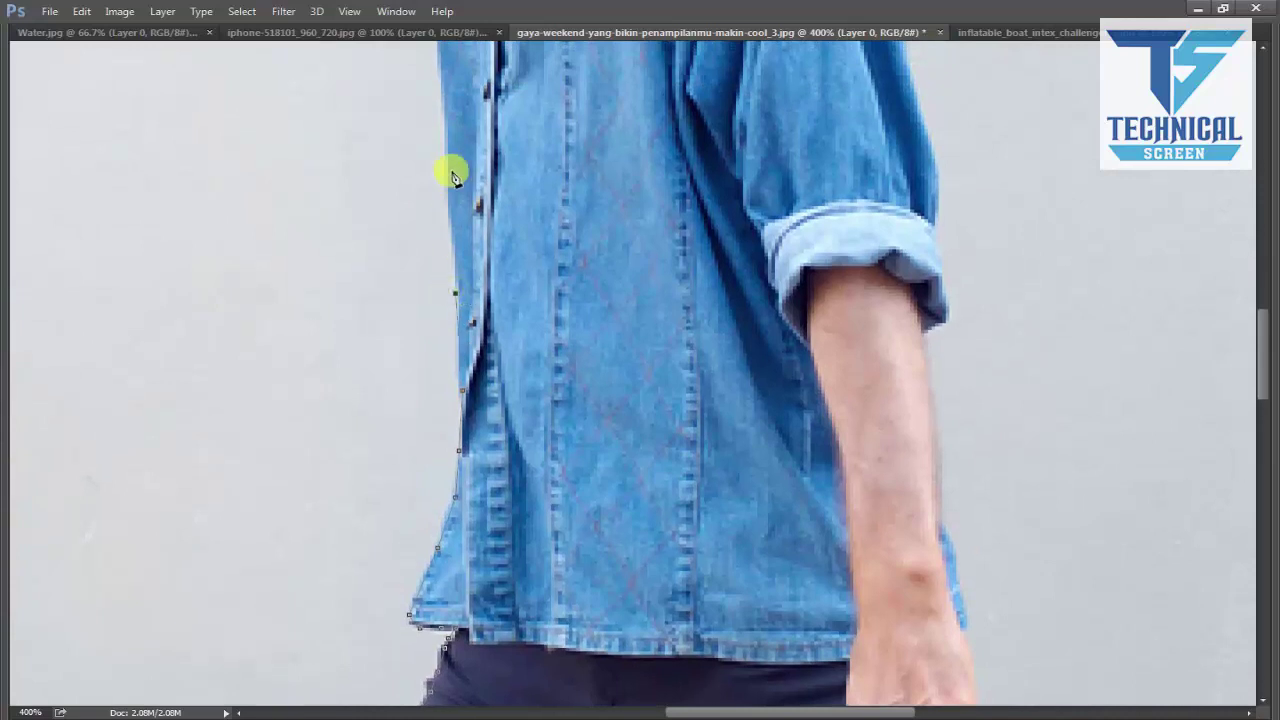
drag(447, 147, 428, 337)
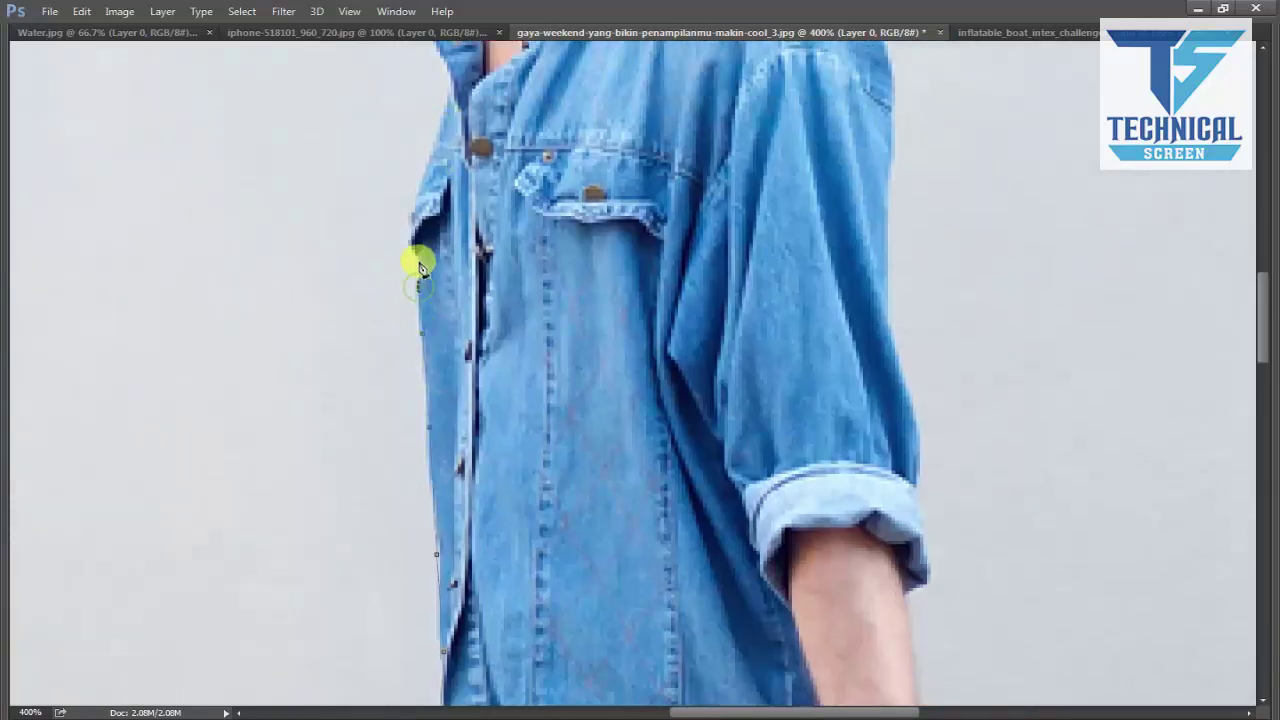
Continue the outline past the collar and face, down the hair edge to the beard.
drag(443, 114, 428, 392)
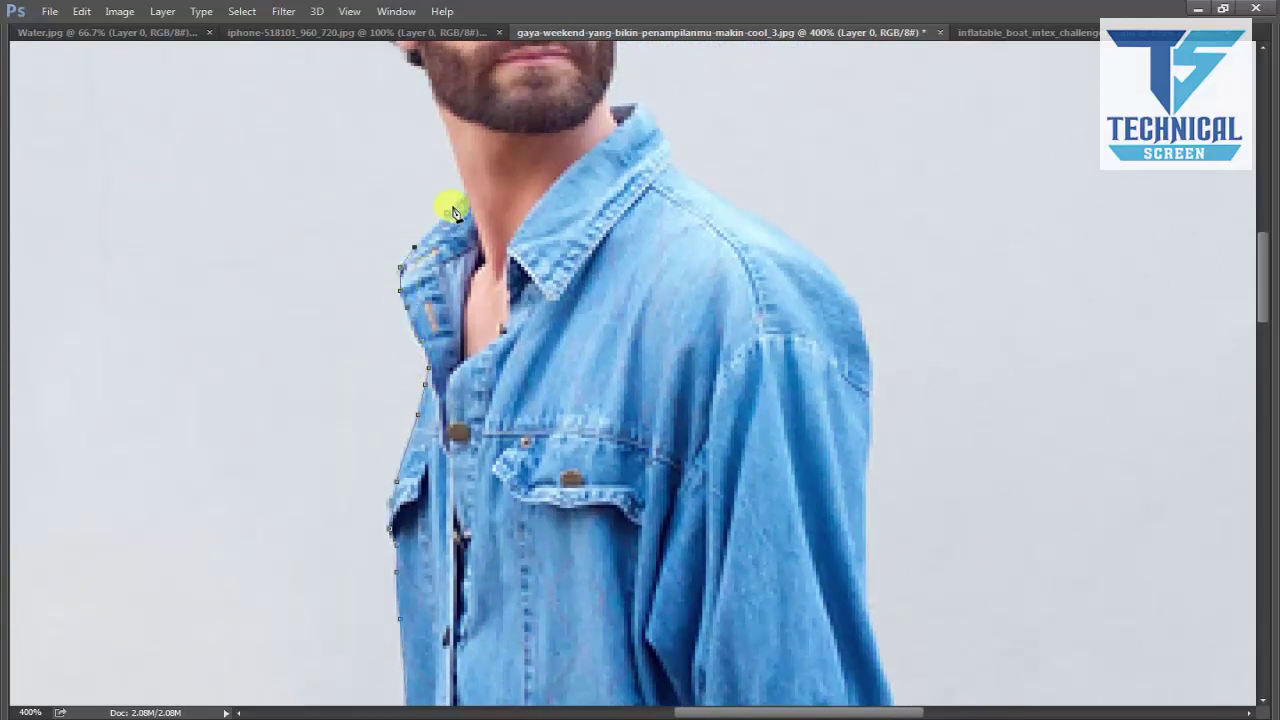
mouse_move(451, 189)
mouse_down()
mouse_move(443, 371)
mouse_move(463, 465)
mouse_up()
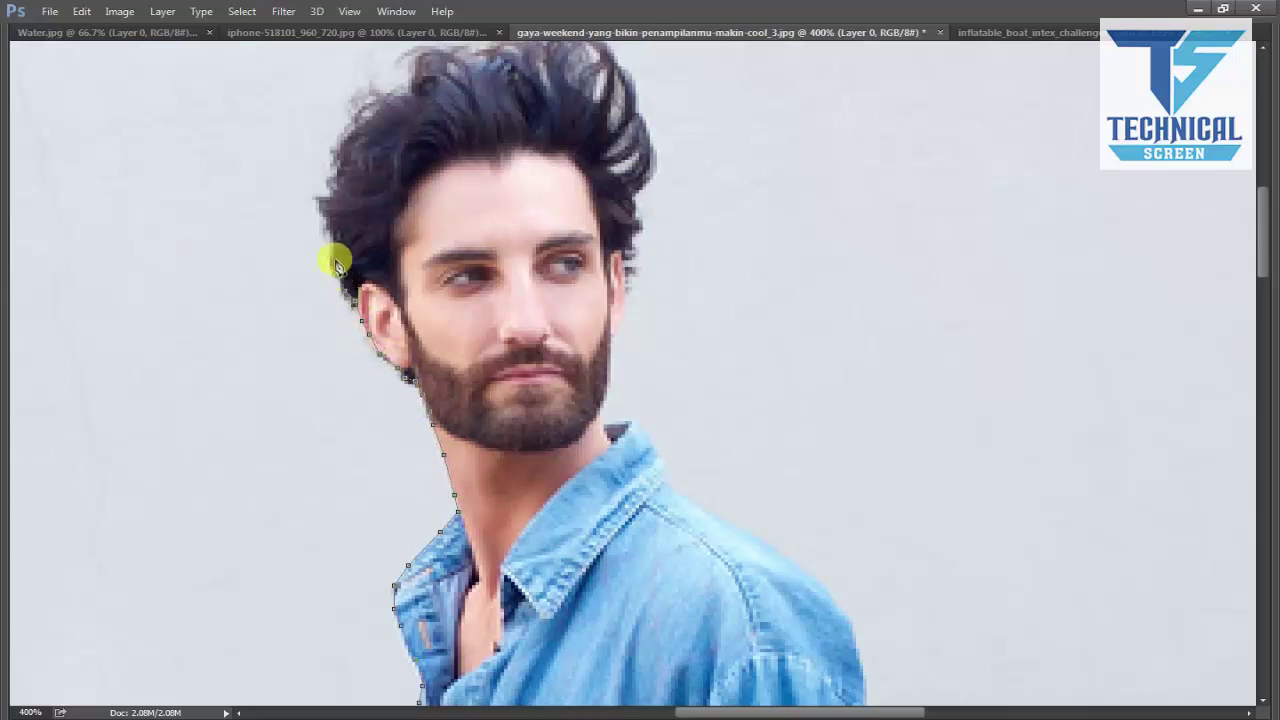
drag(335, 238, 328, 408)
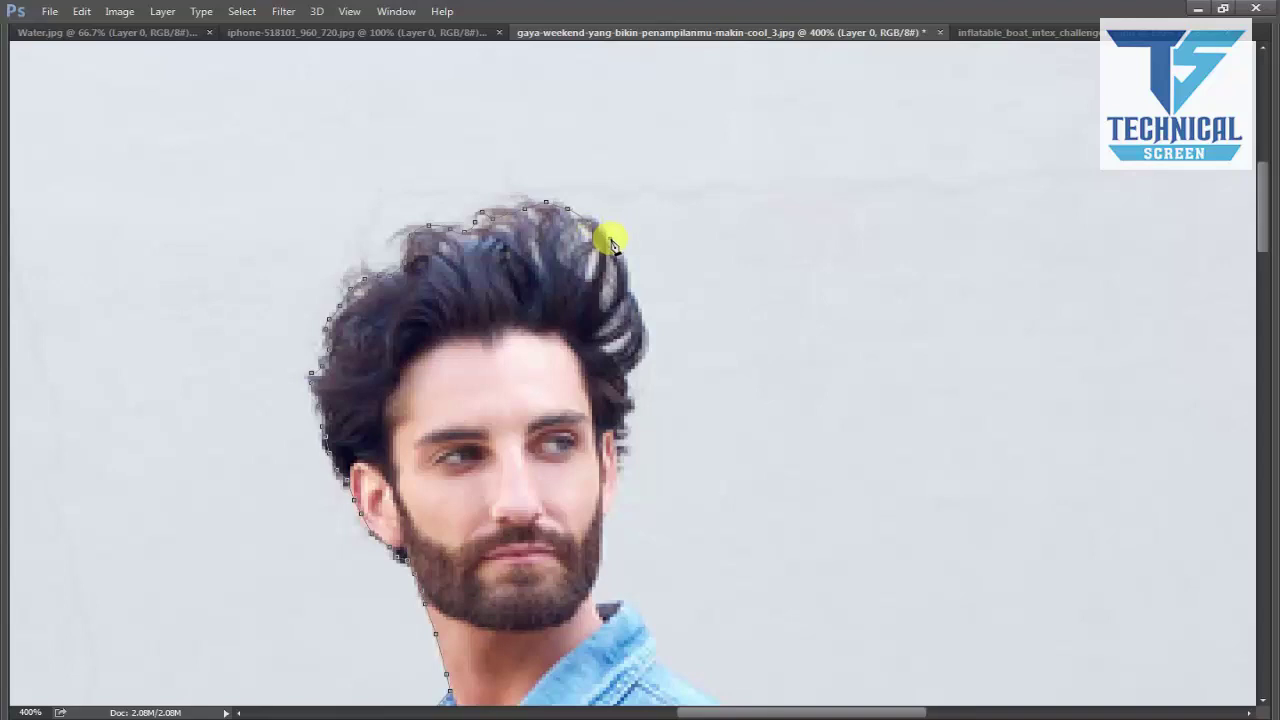
click(646, 326)
click(626, 376)
click(626, 421)
click(602, 531)
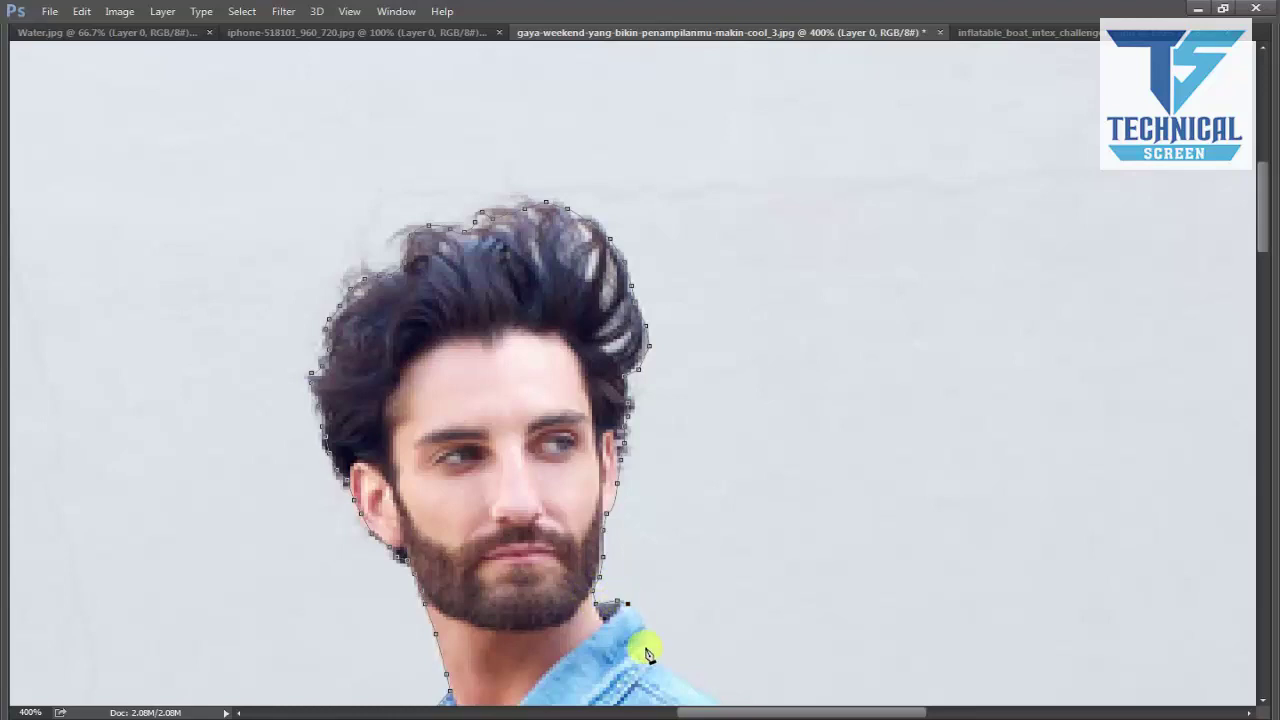
Carry the outline down the shoulder and sleeve to the rolled cuff.
drag(650, 667, 552, 436)
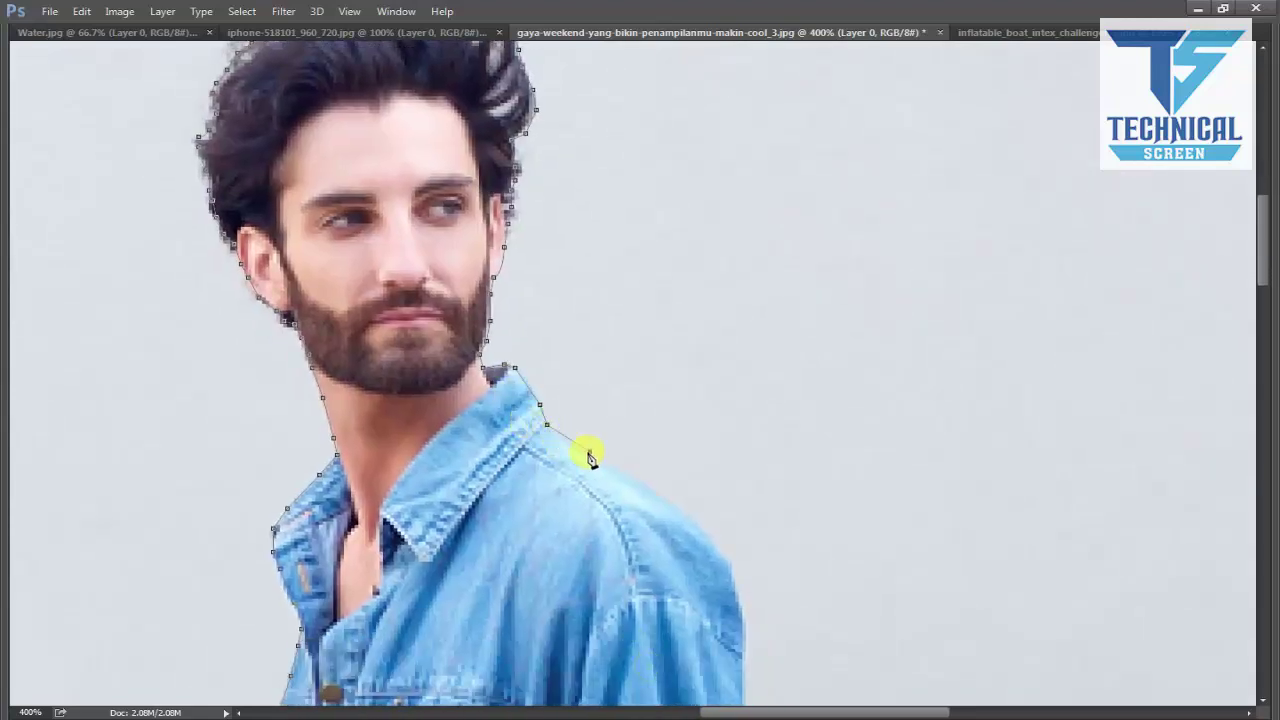
drag(695, 577, 550, 384)
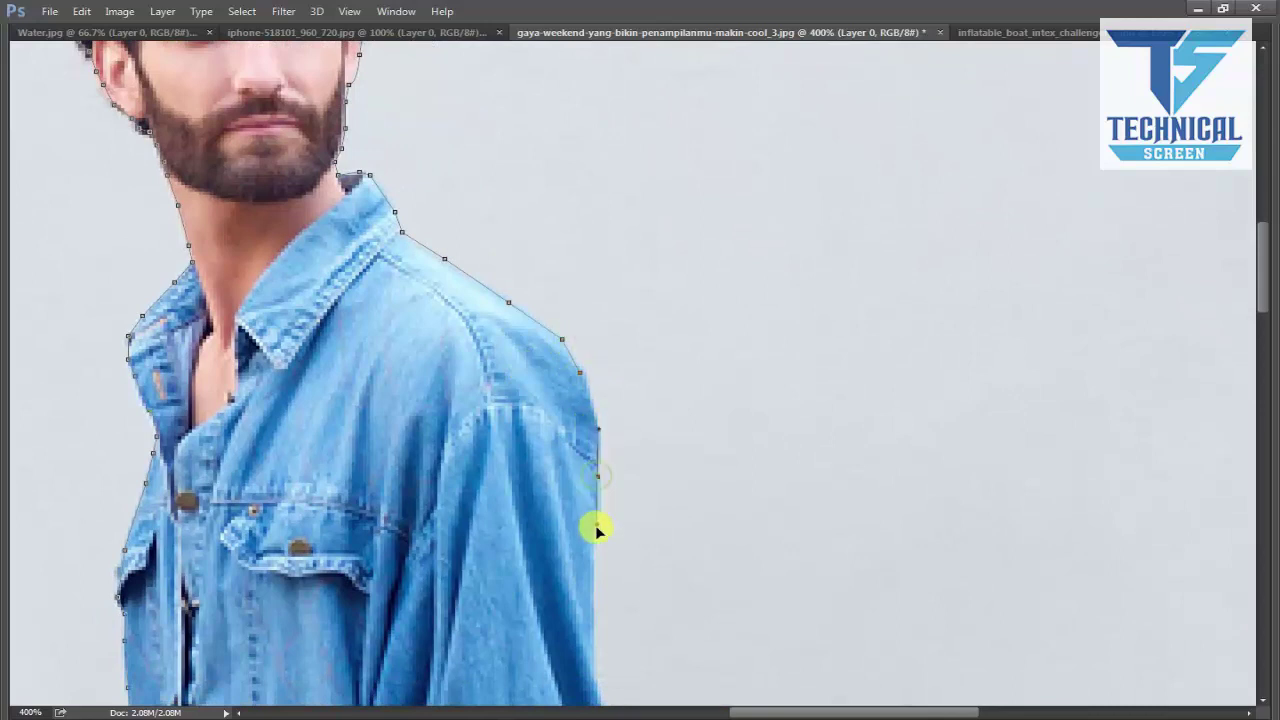
click(597, 475)
drag(595, 572, 557, 374)
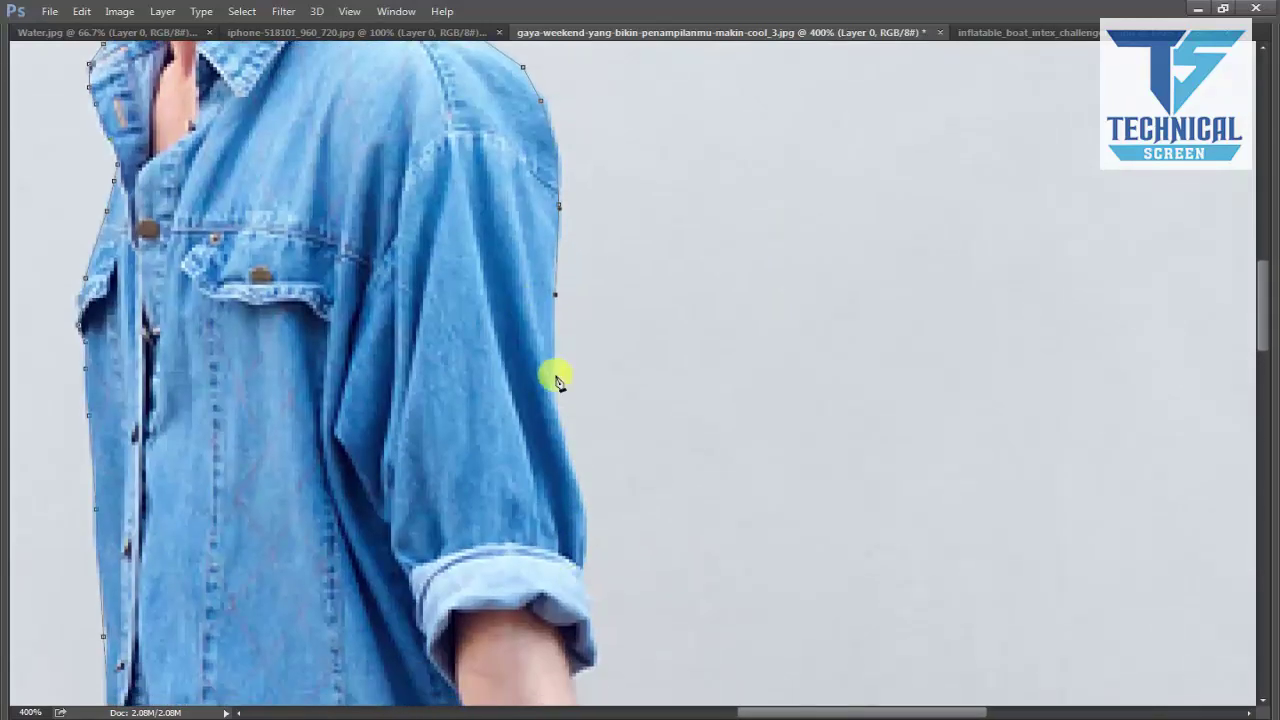
click(558, 415)
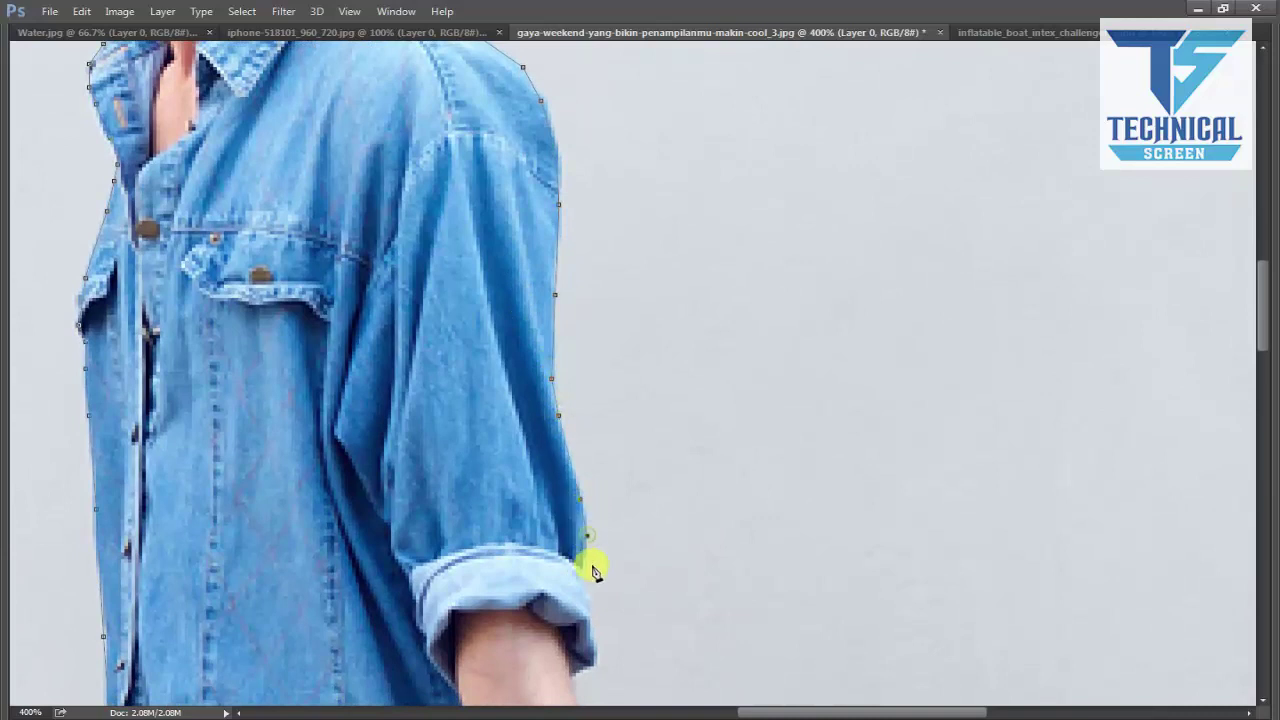
drag(563, 611, 550, 390)
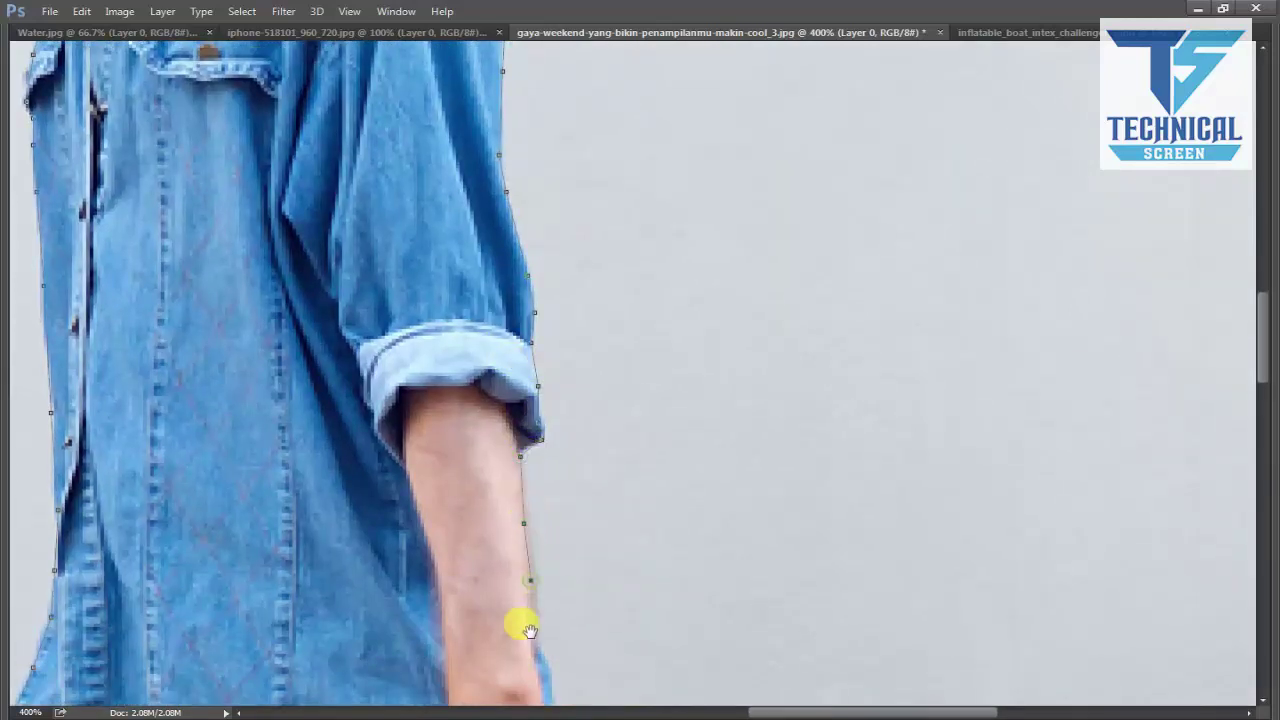
Continue the outline down the forearm, hand, bag strap and bag edges to the back ankle.
drag(520, 623, 526, 449)
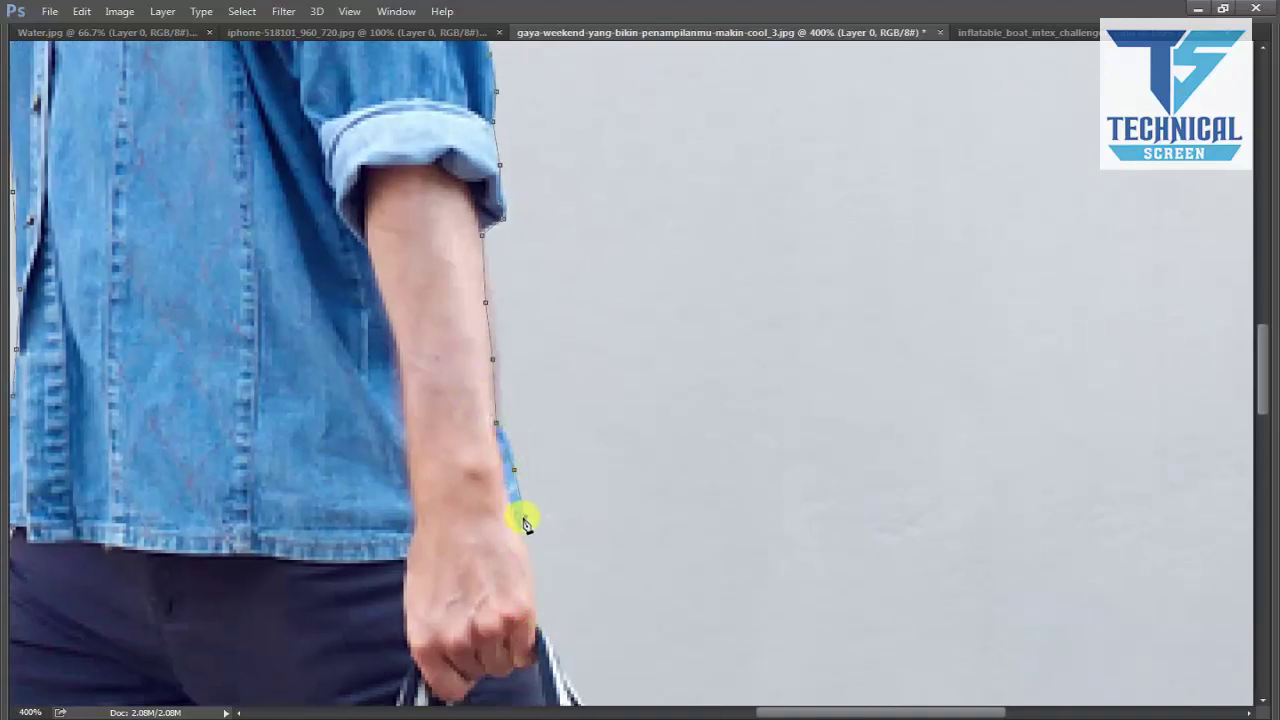
drag(534, 580, 515, 418)
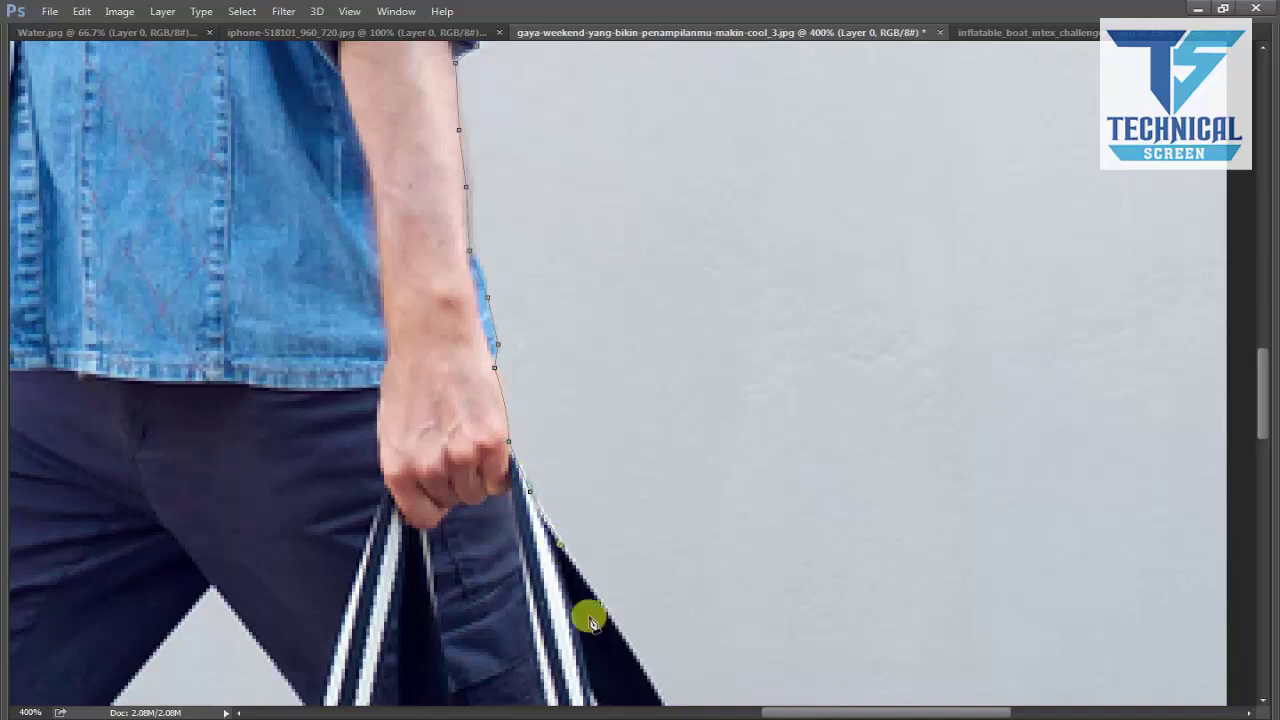
drag(586, 614, 508, 391)
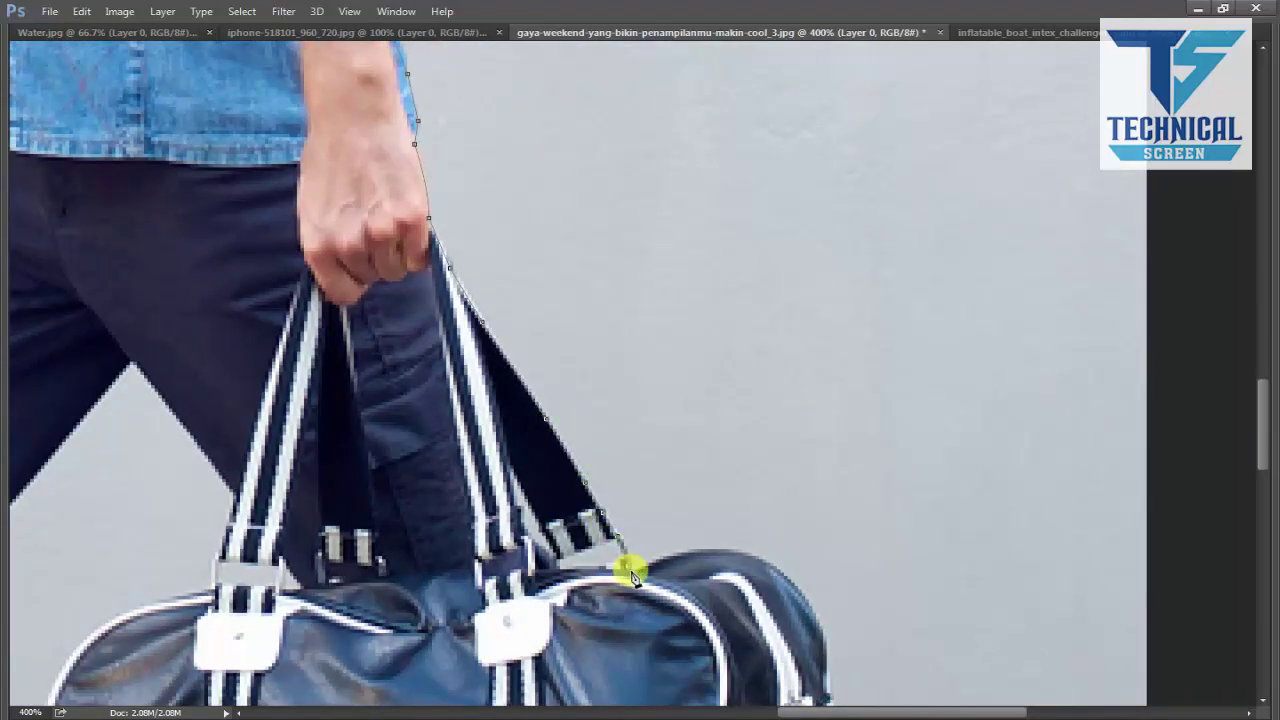
drag(748, 590, 697, 365)
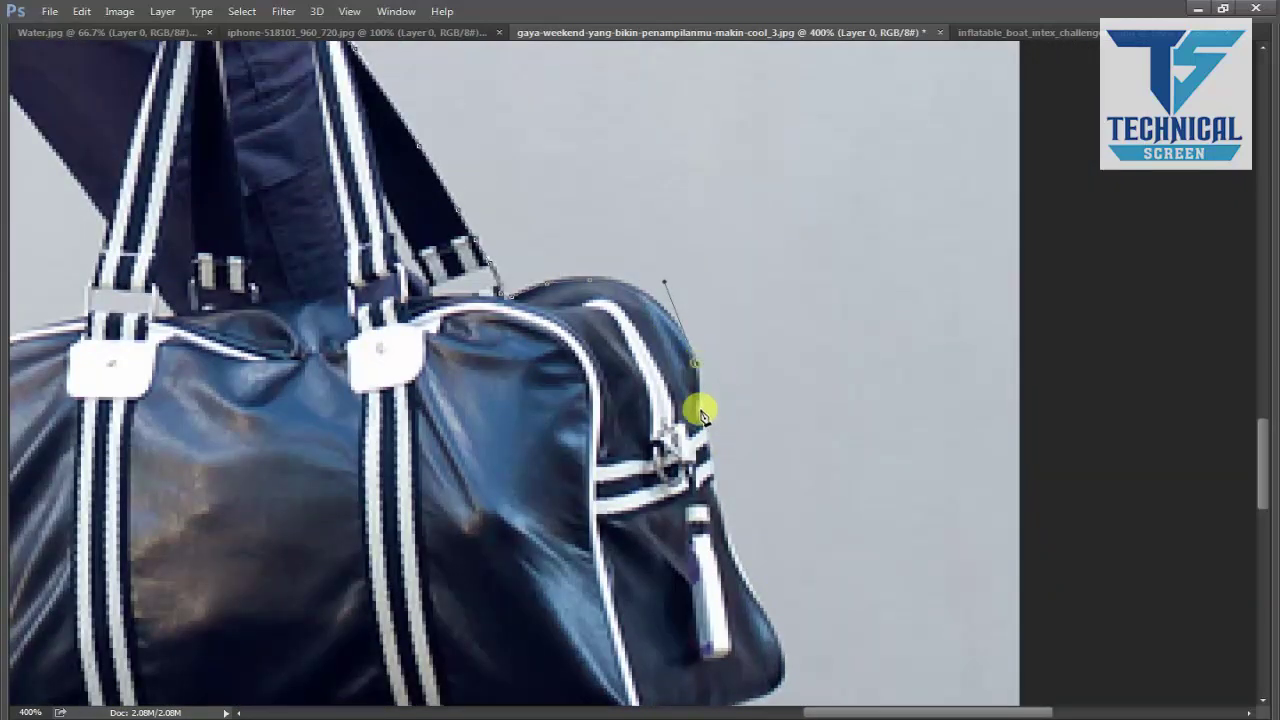
drag(680, 438, 680, 349)
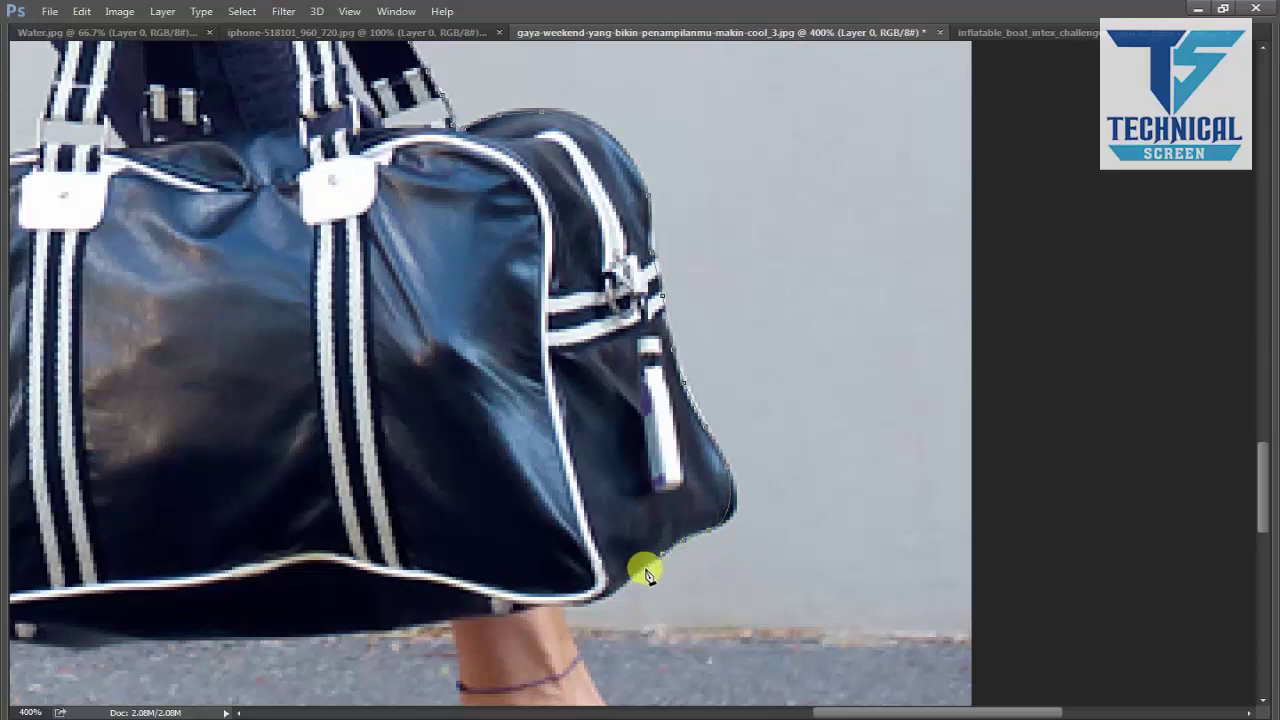
drag(620, 593, 612, 440)
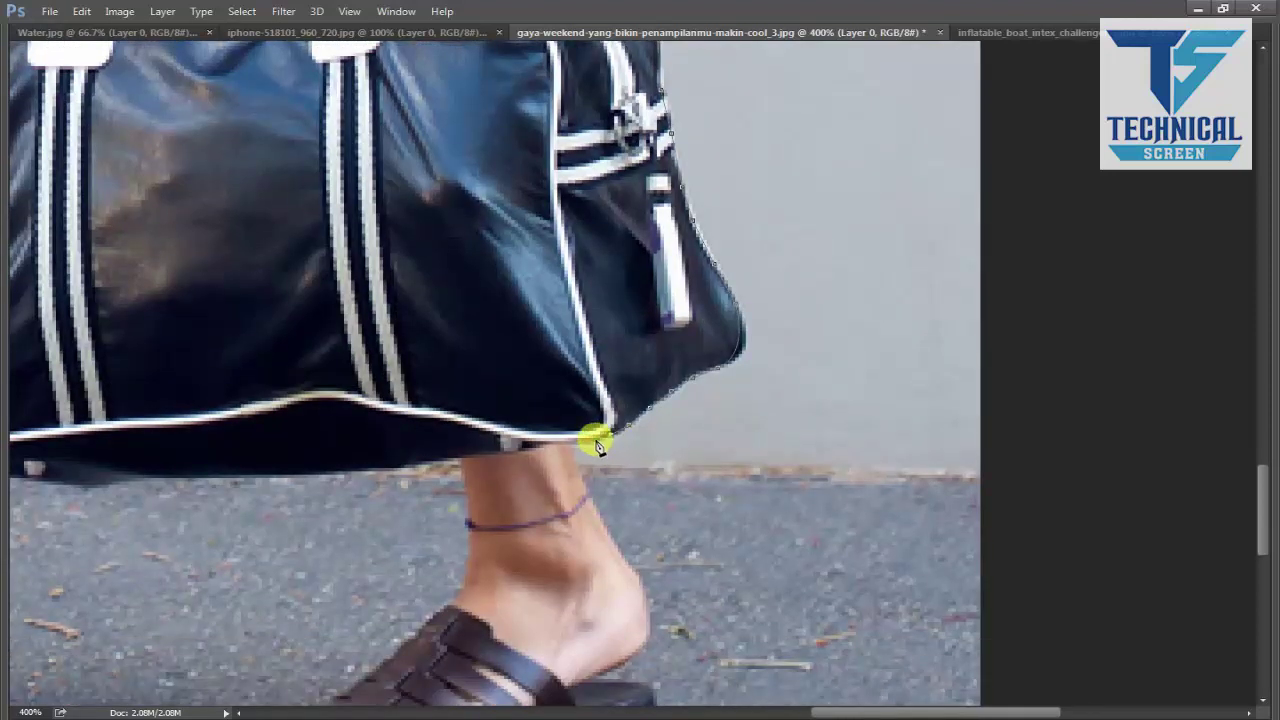
drag(615, 540, 561, 367)
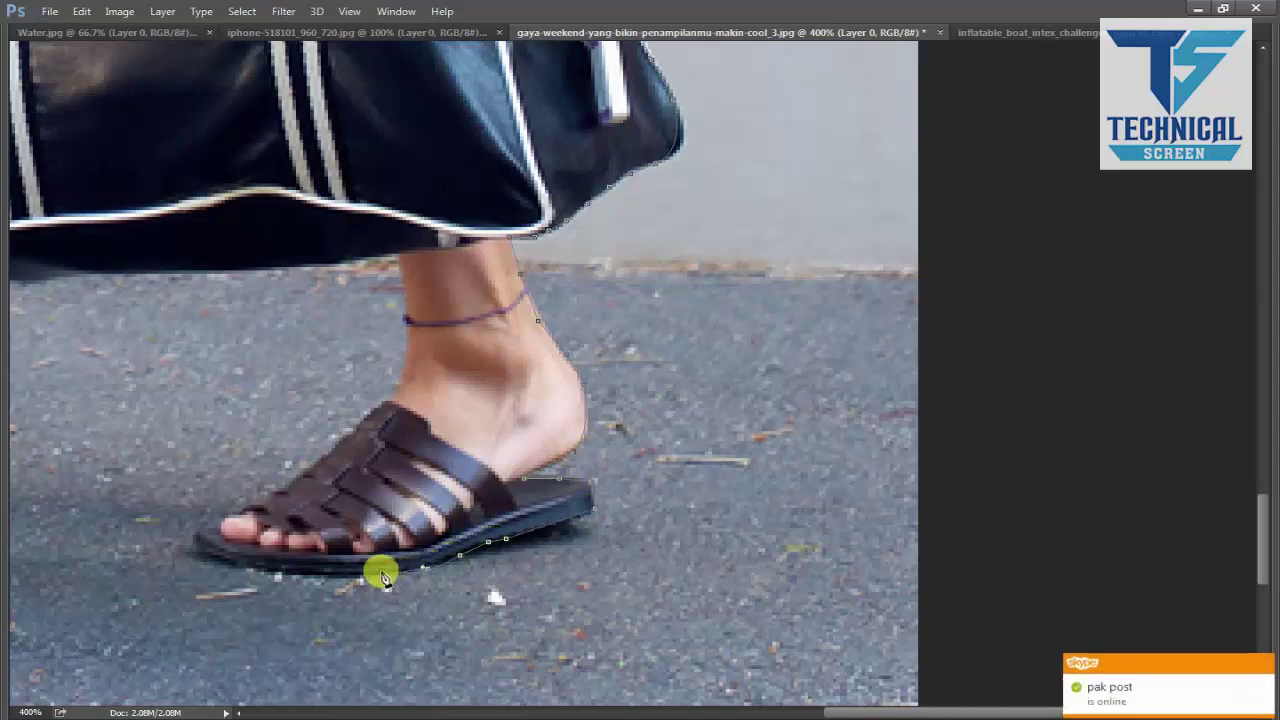
Trace up the back leg and along the bag handles, strap and arm, deleting two misplaced points.
click(1265, 668)
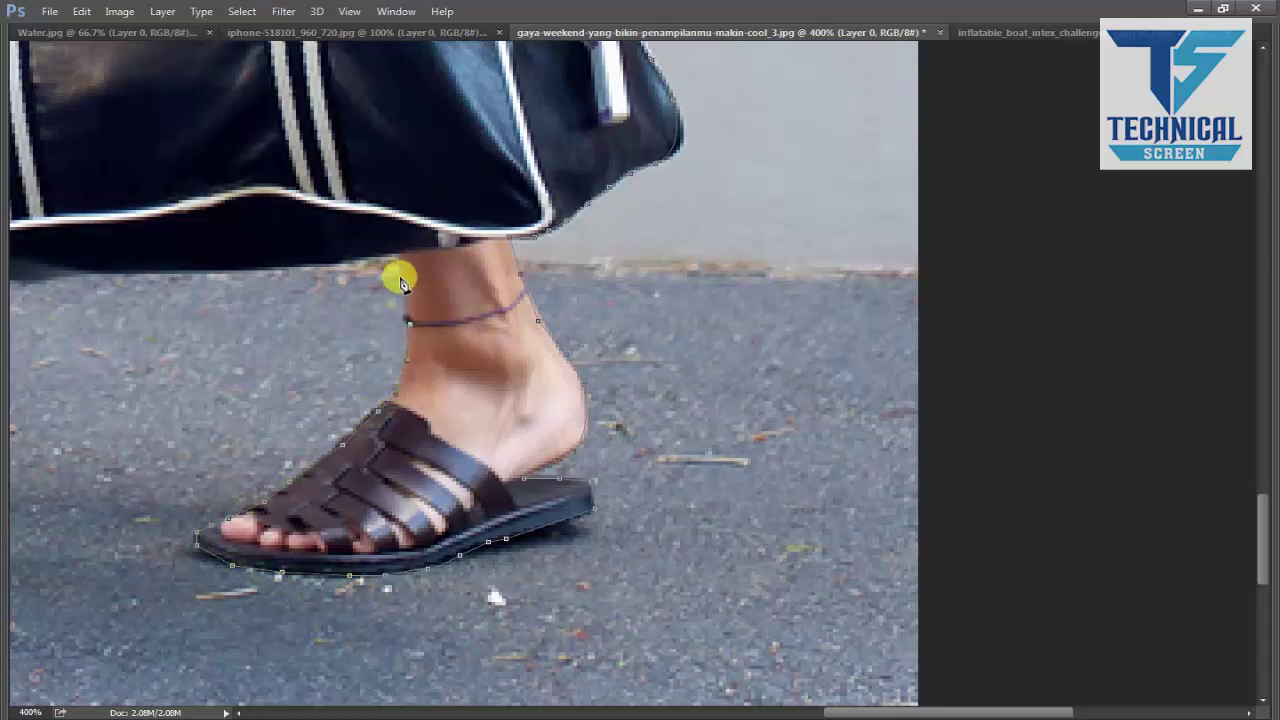
drag(346, 268, 676, 338)
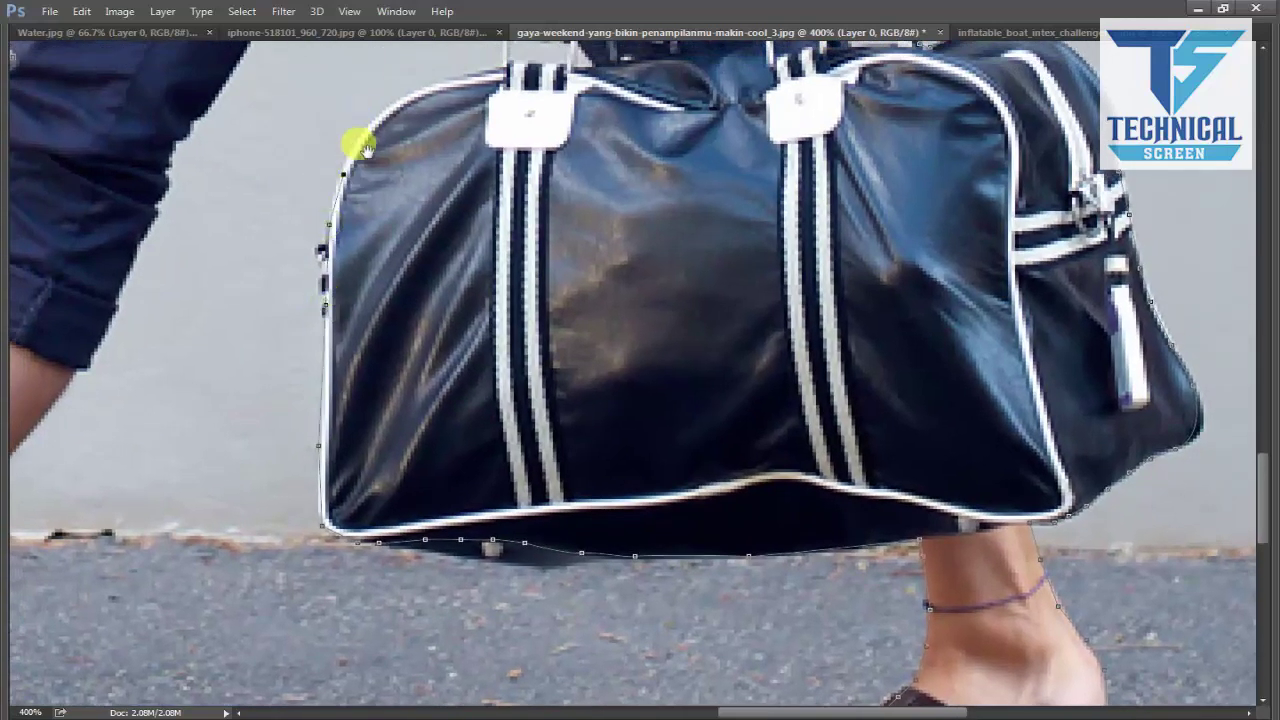
drag(357, 137, 380, 294)
key(Delete)
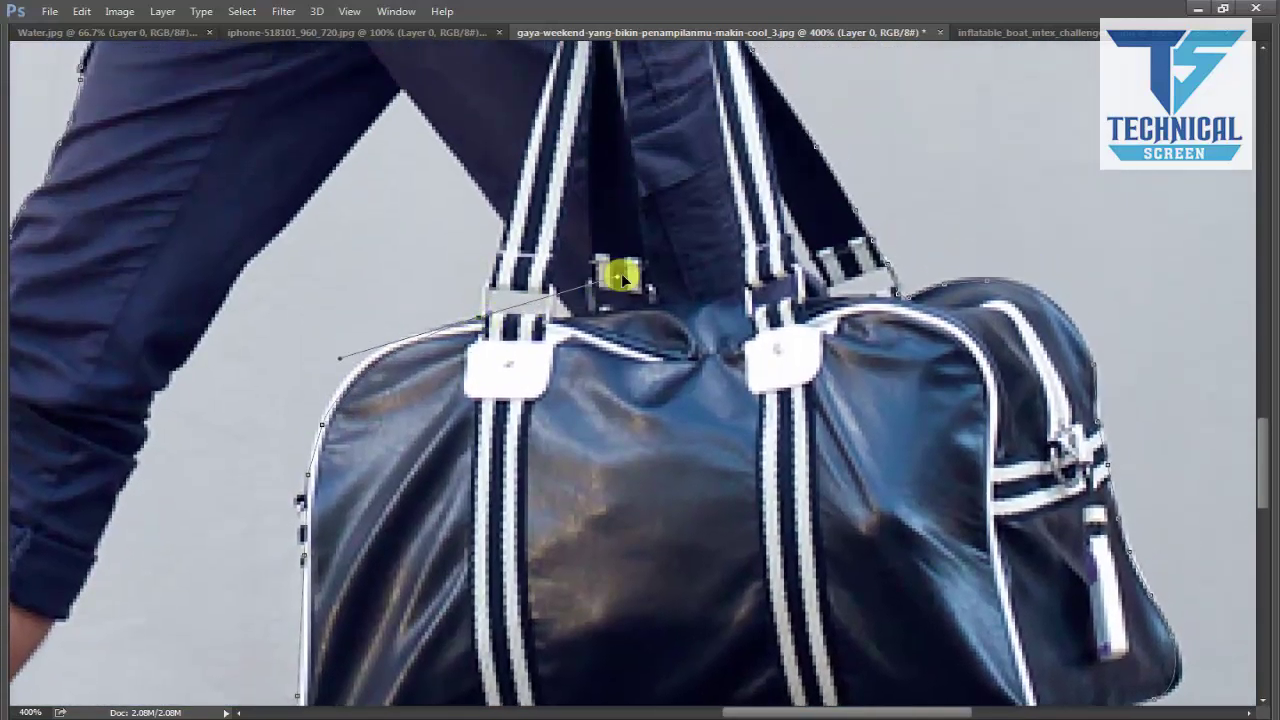
key(Delete)
key(Delete)
drag(486, 300, 410, 98)
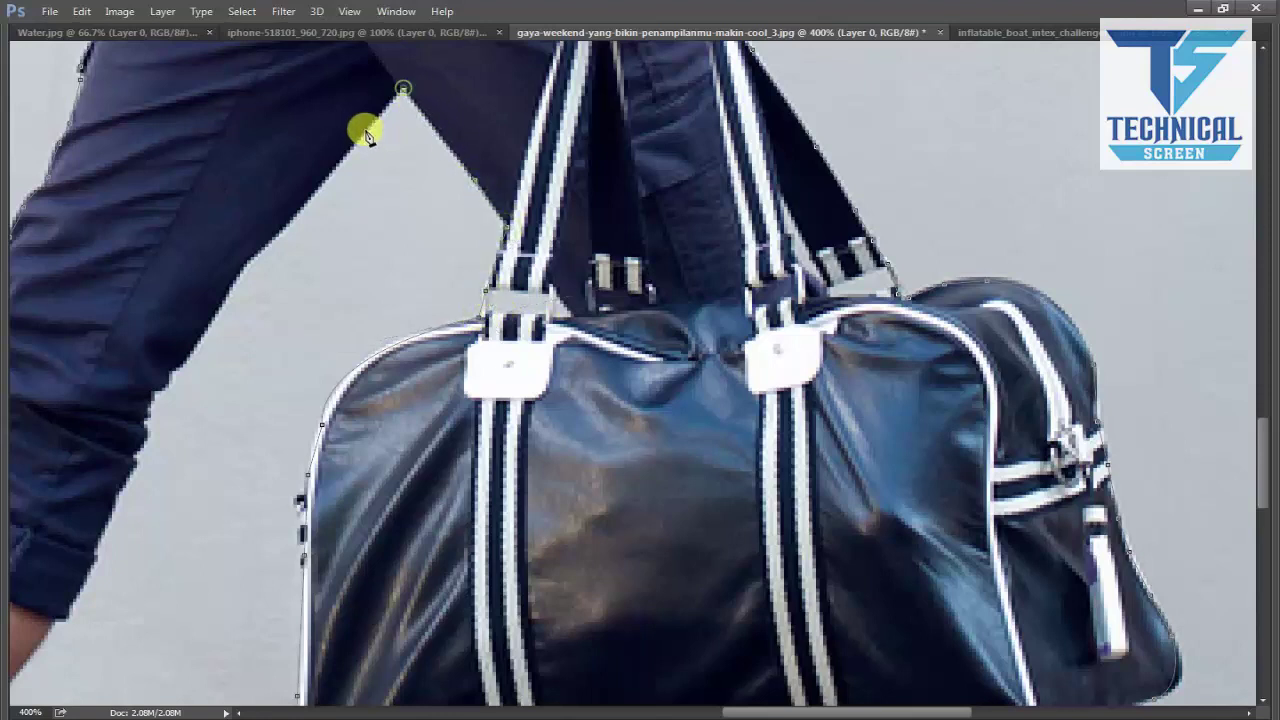
mouse_move(410, 98)
mouse_down()
mouse_move(252, 260)
mouse_move(151, 413)
mouse_move(122, 488)
mouse_move(269, 309)
mouse_move(180, 450)
mouse_move(197, 366)
mouse_move(263, 257)
mouse_move(340, 178)
mouse_move(289, 266)
mouse_move(232, 284)
mouse_move(277, 289)
mouse_move(263, 306)
mouse_move(385, 303)
mouse_up()
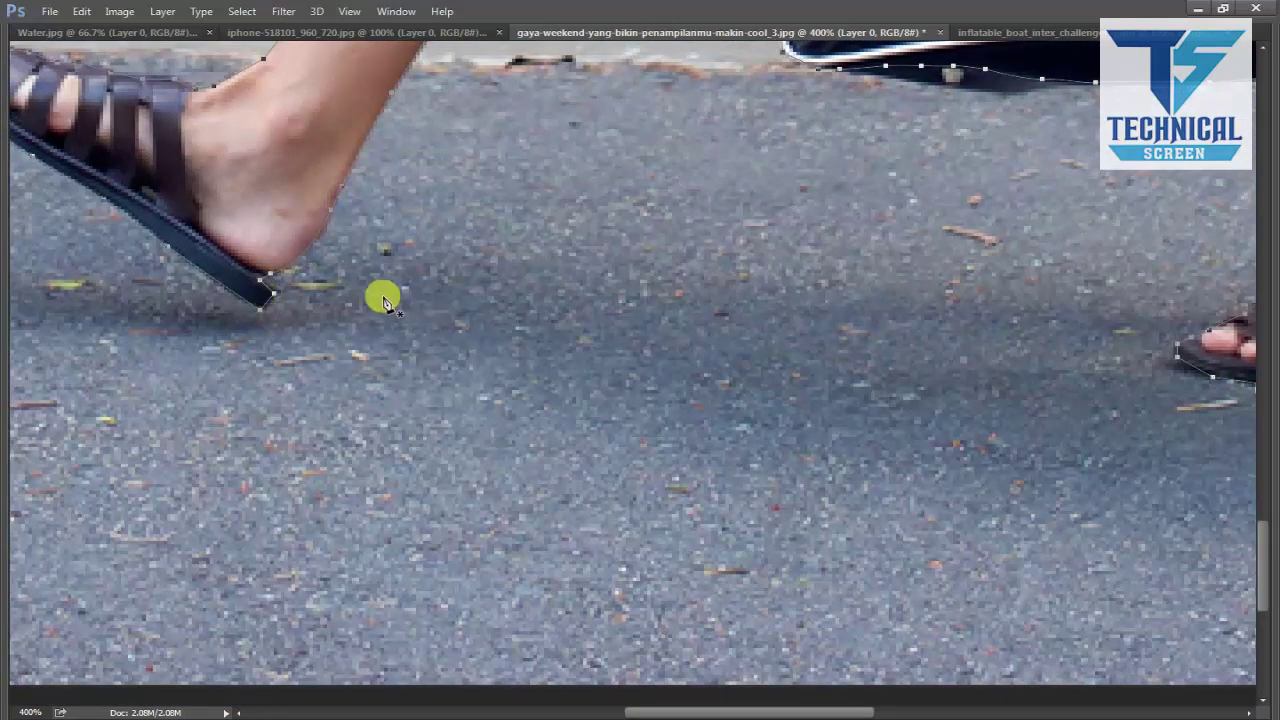
Turn the outline into a feathered selection of the man, with the whole photo in view.
key(Tab)
key(ctrl+0)
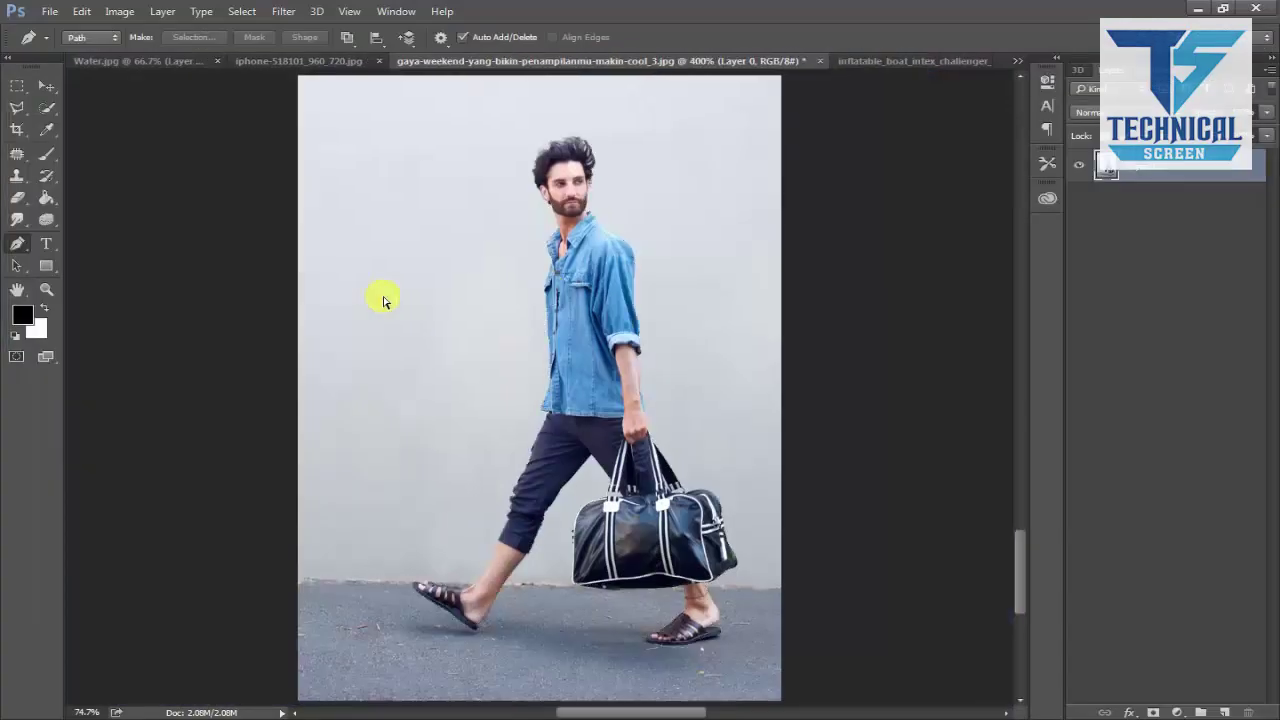
key(ctrl+Return)
key(l)
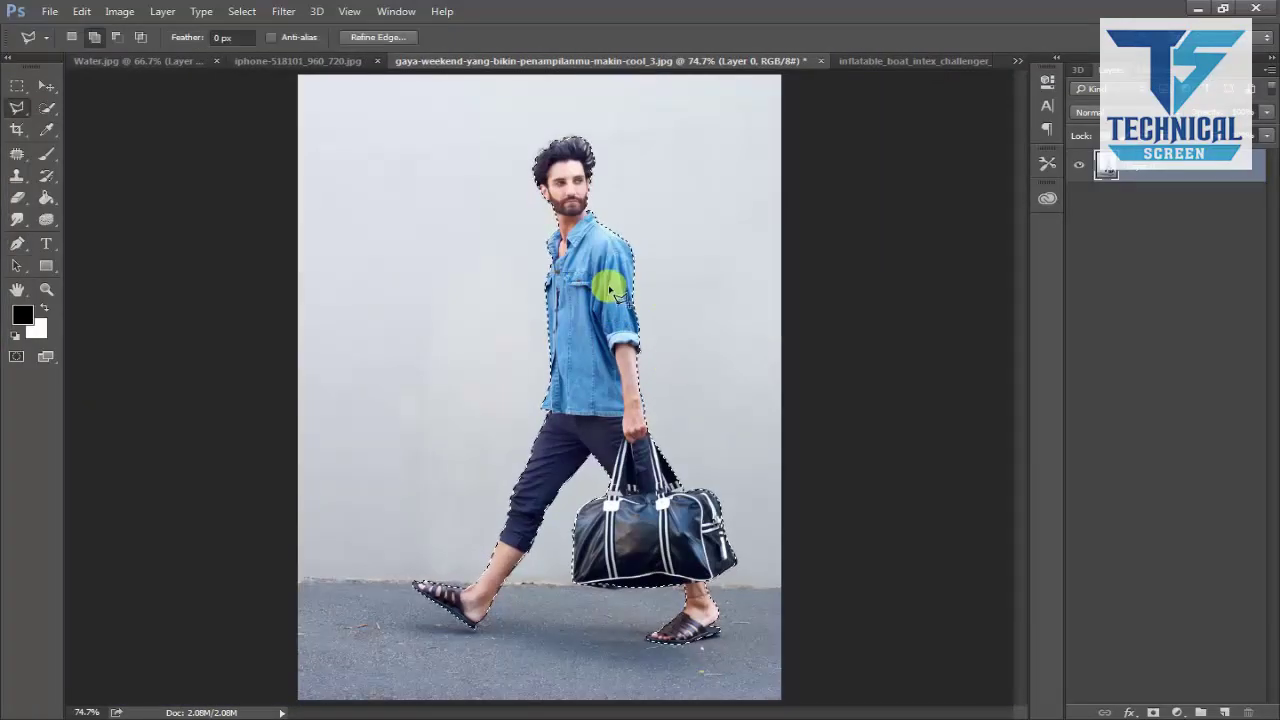
right_click(610, 290)
click(658, 335)
key(Return)
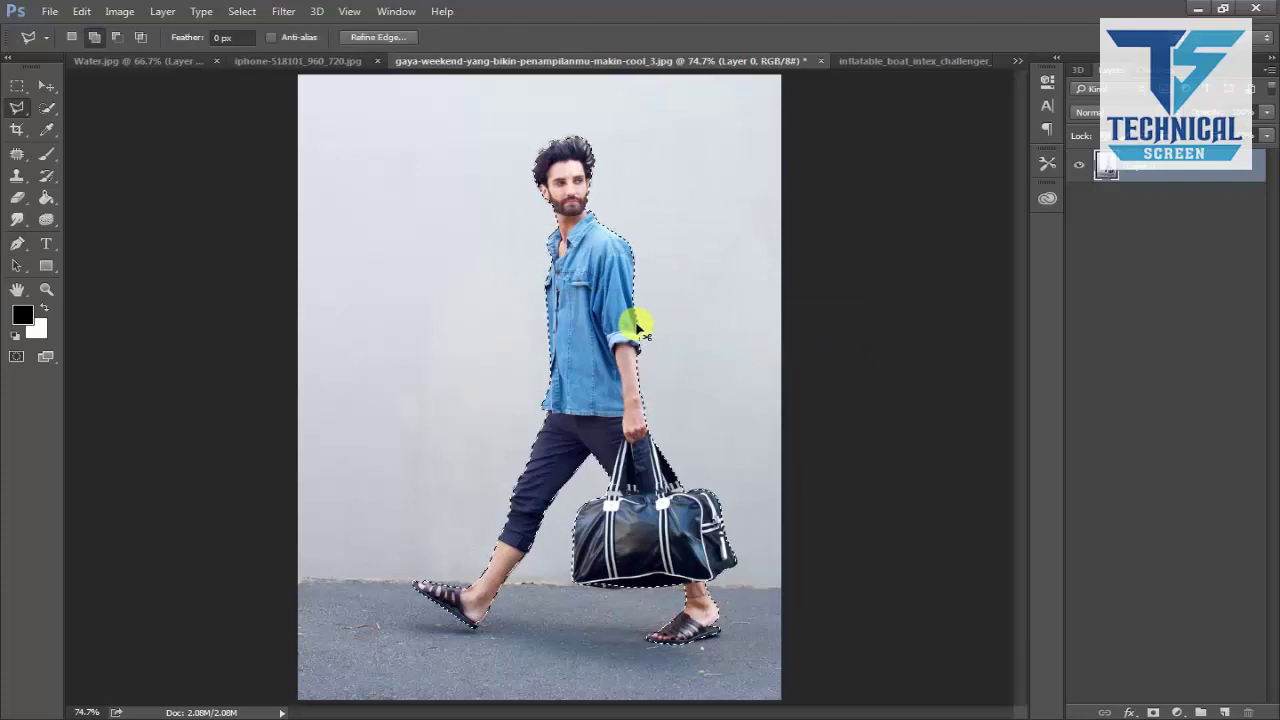
Copy the man onto Layer 1 and start a new 1280 × 720 px document.
key(ctrl+j)
key(v)
key(ctrl+n)
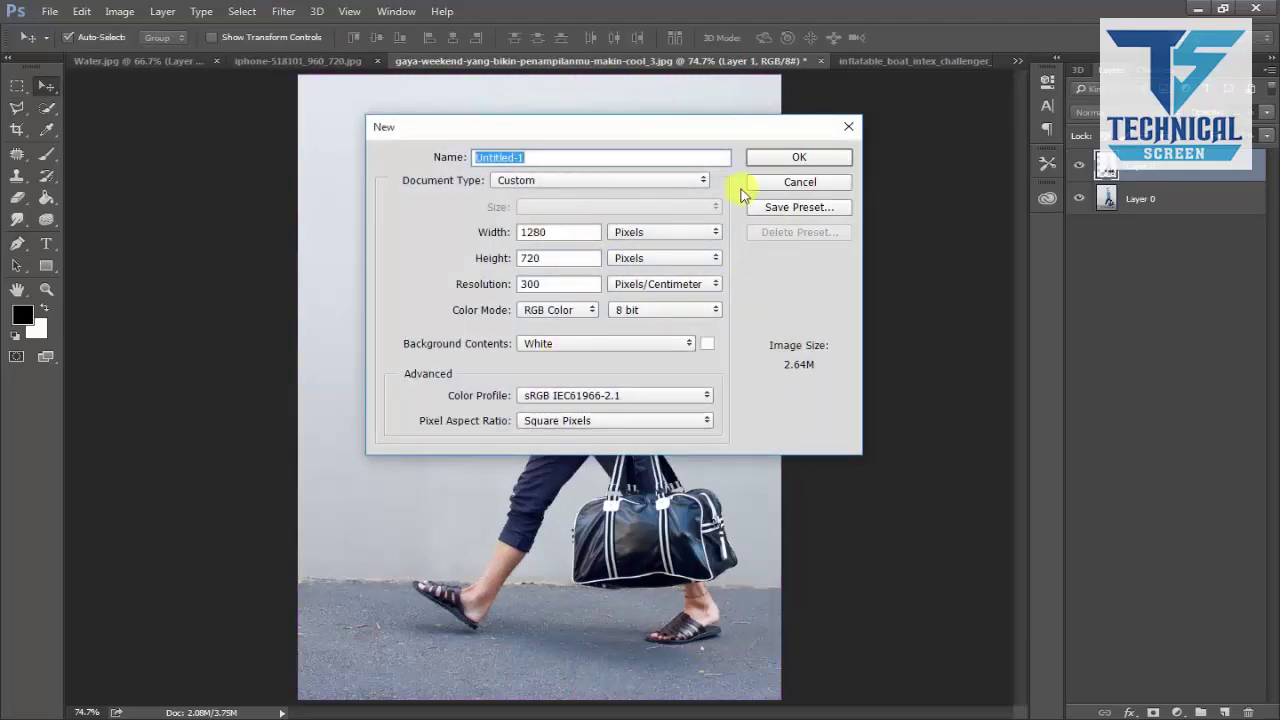
Create the 1280 × 720 document and drag the cut-out man into it.
click(780, 158)
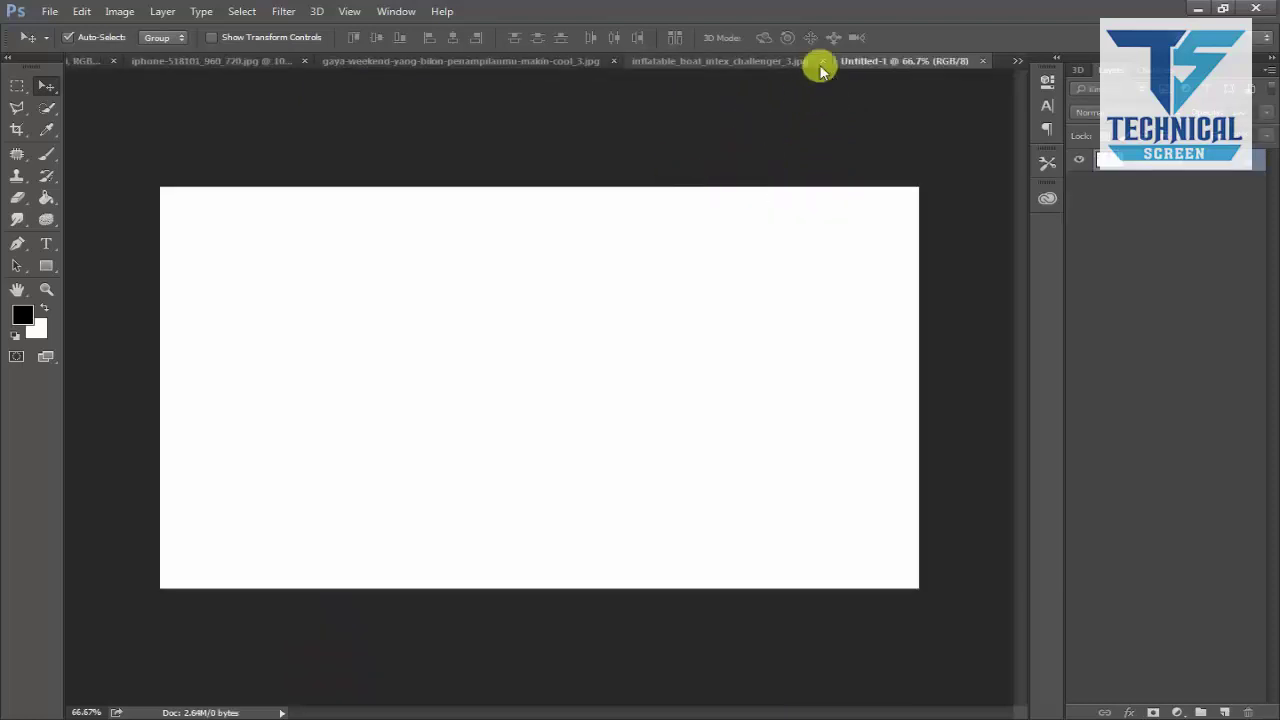
click(812, 62)
click(583, 62)
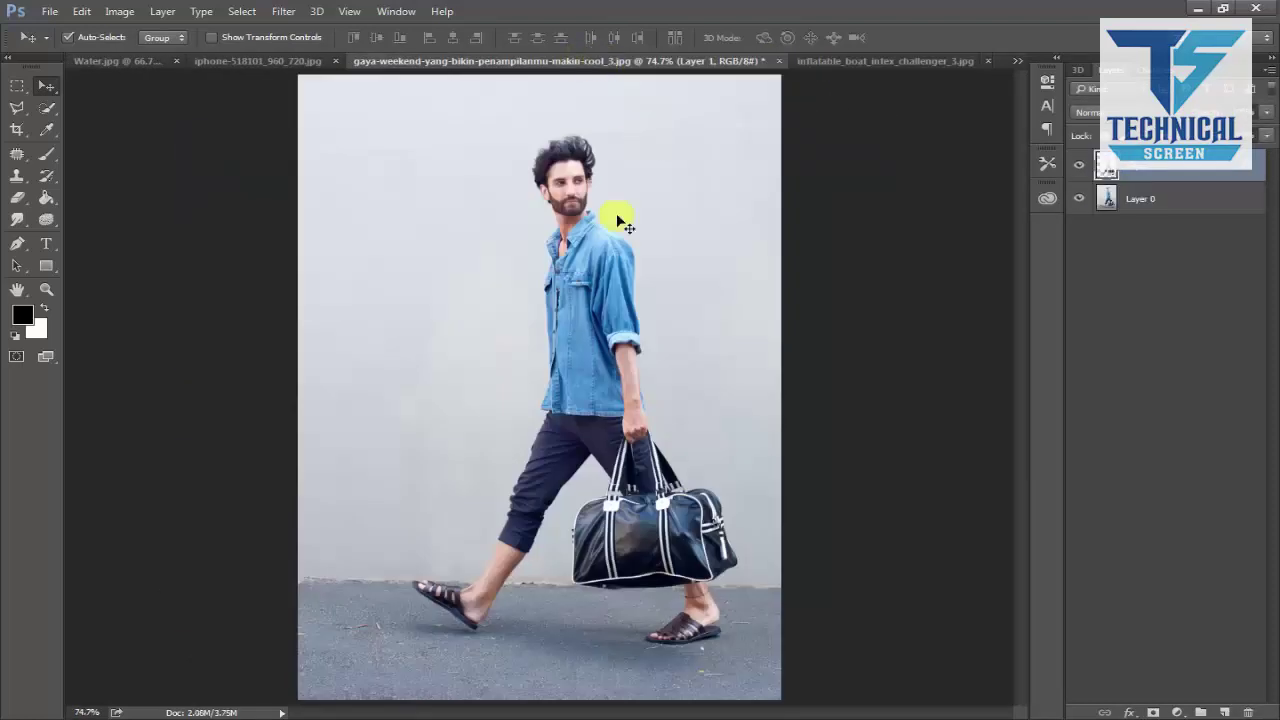
mouse_move(620, 214)
mouse_down()
mouse_move(761, 259)
mouse_move(890, 57)
mouse_move(781, 228)
mouse_move(269, 306)
mouse_up()
mouse_move(645, 65)
mouse_down()
mouse_move(643, 106)
mouse_move(449, 251)
mouse_up()
drag(420, 380, 757, 330)
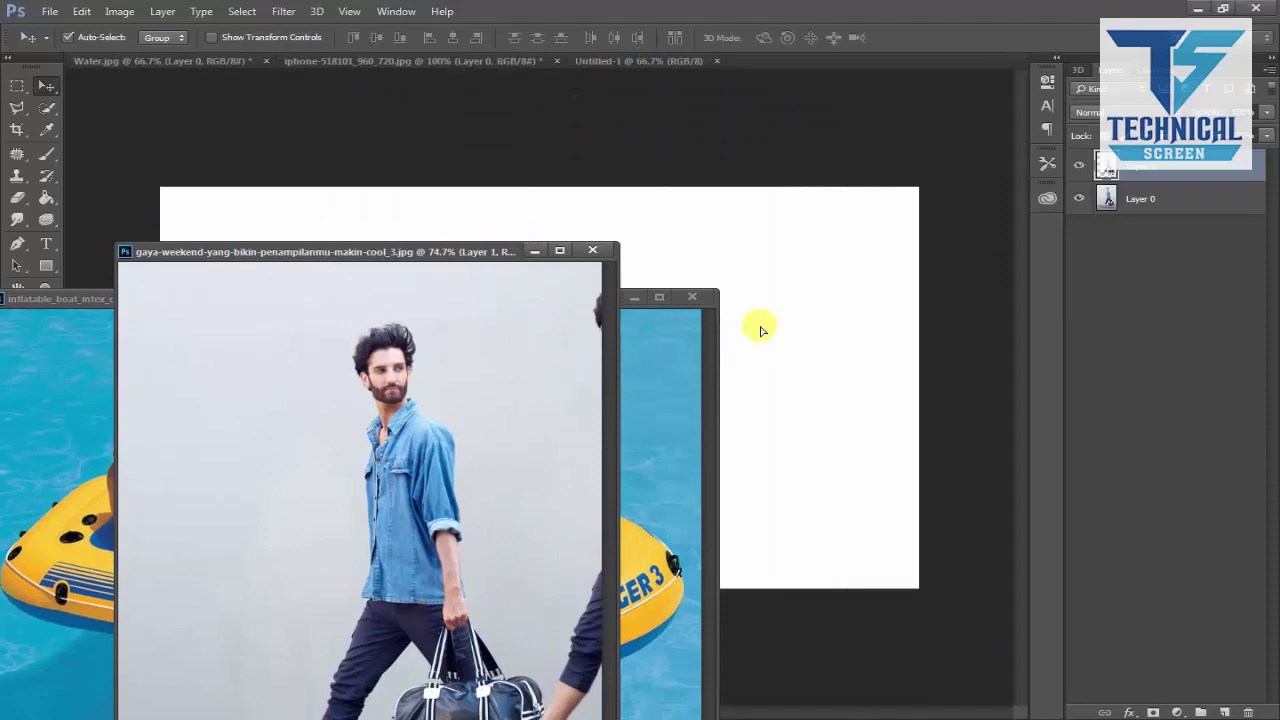
Close the man photo and place the inflatable boat photo onto the new document.
click(598, 252)
click(621, 288)
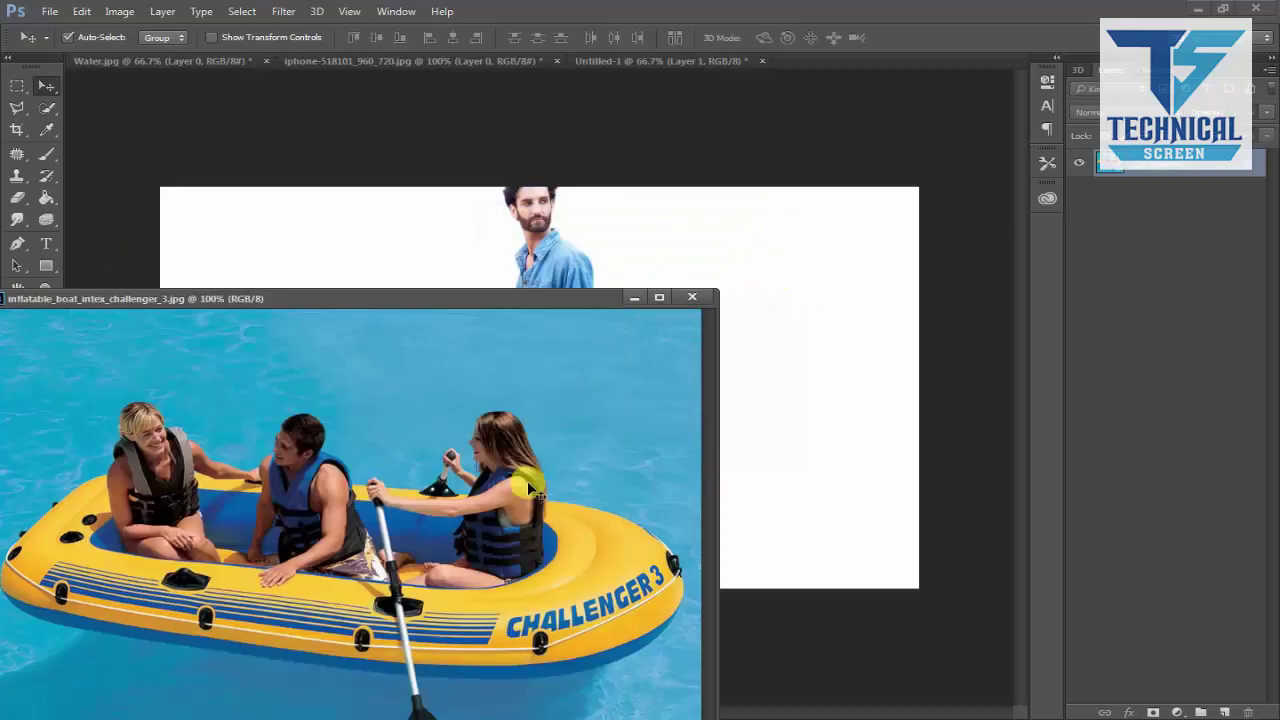
drag(530, 488, 806, 368)
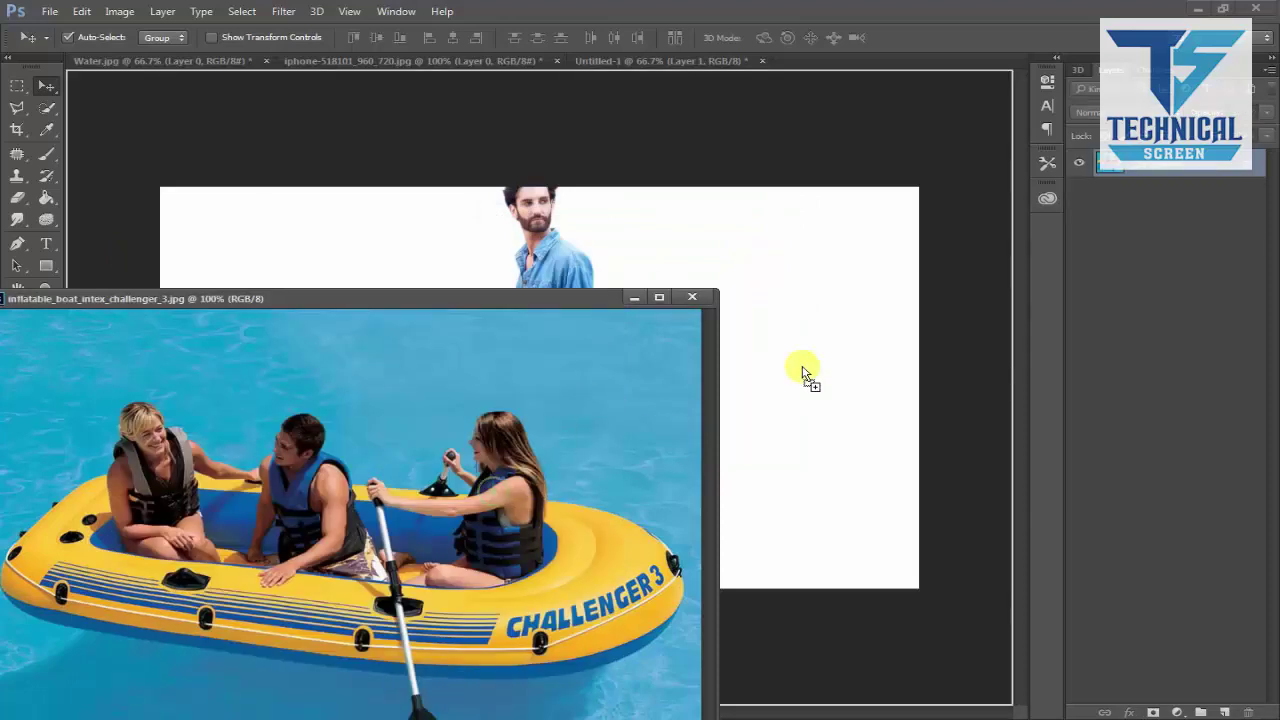
Close the boat photo, hide the boat layer, and unlock the background as Layer 0.
click(696, 302)
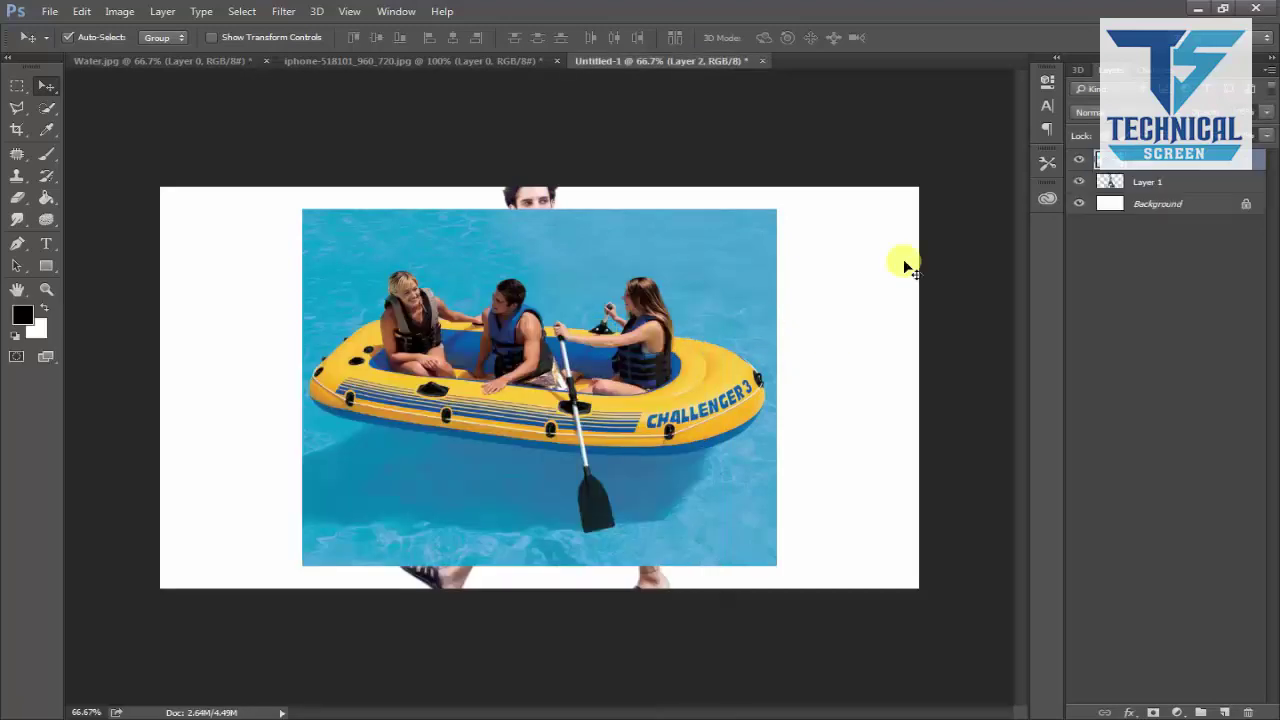
click(1079, 161)
double_click(1158, 204)
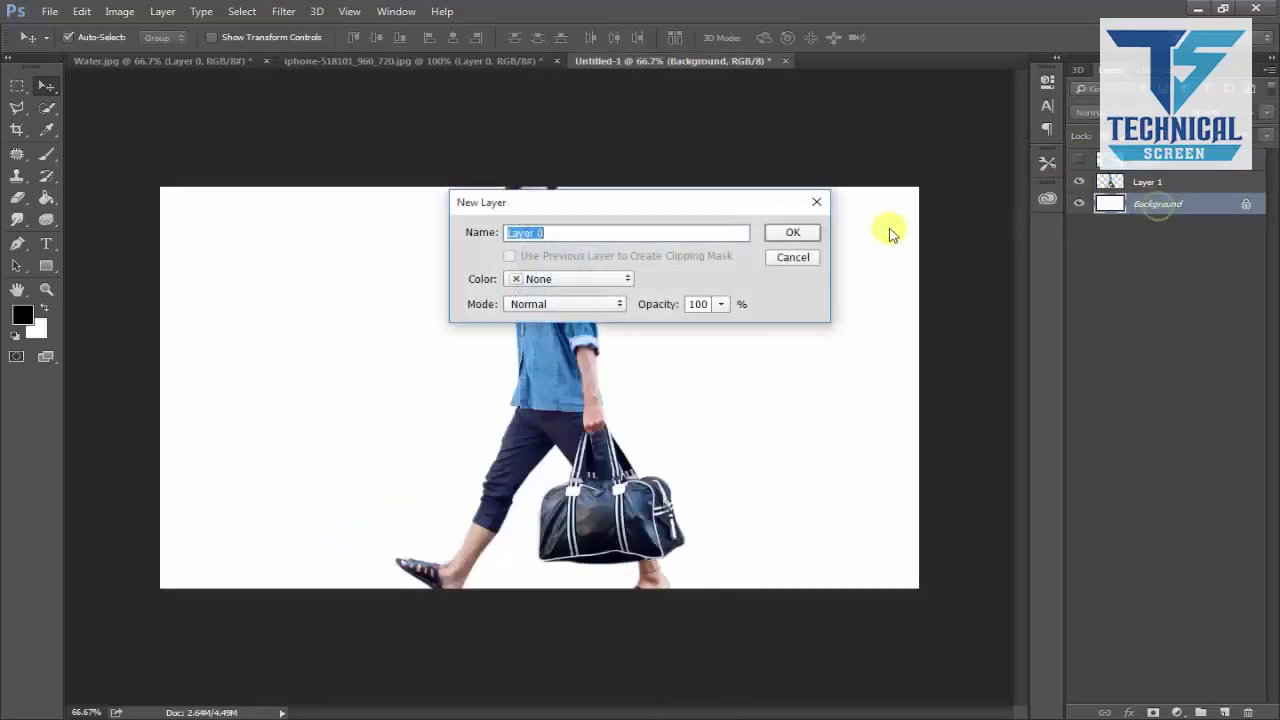
click(794, 229)
Select the man's layer, commit an unchanged transform, and drag the iPhone photo into the composite.
click(543, 329)
key(ctrl+t)
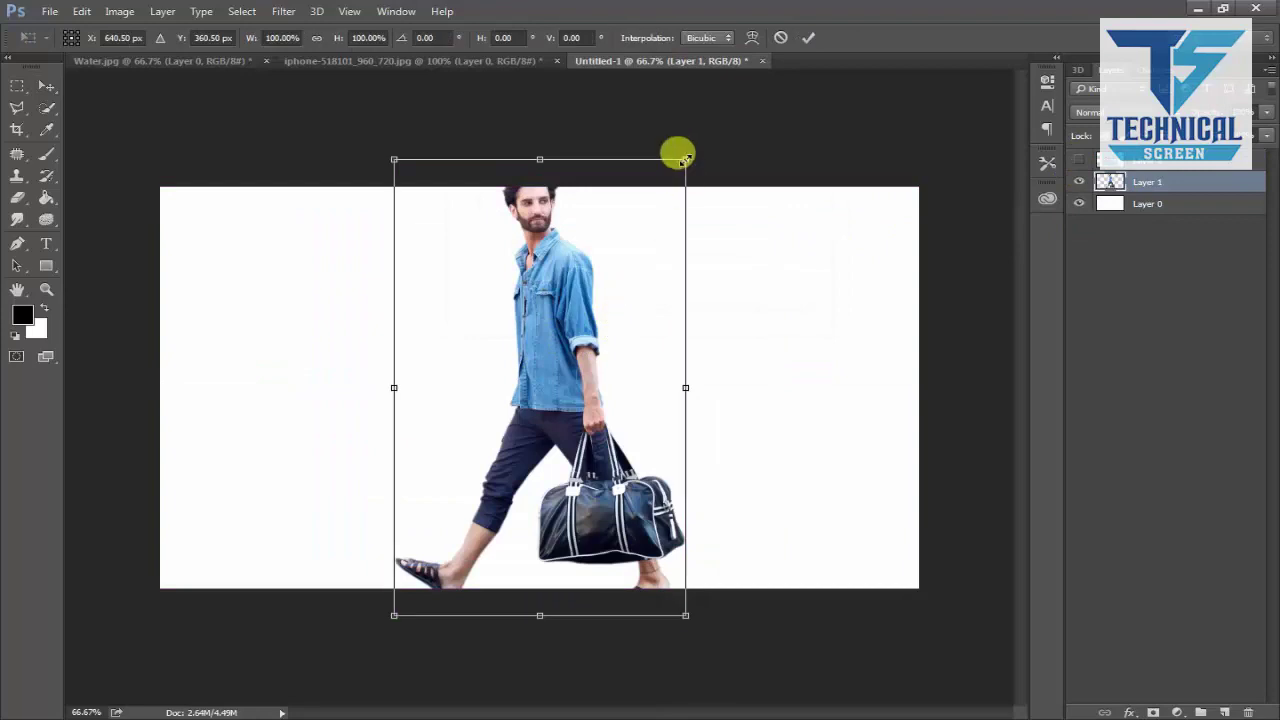
key(Return)
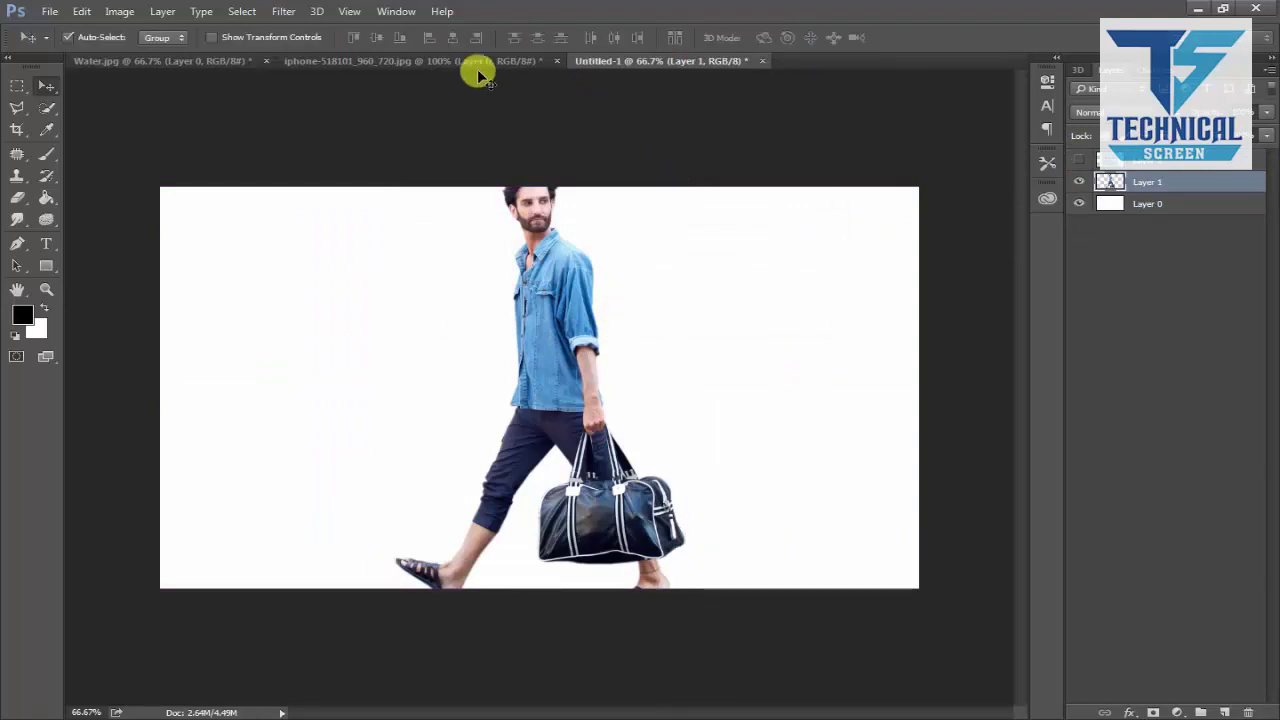
click(477, 62)
drag(645, 225, 647, 316)
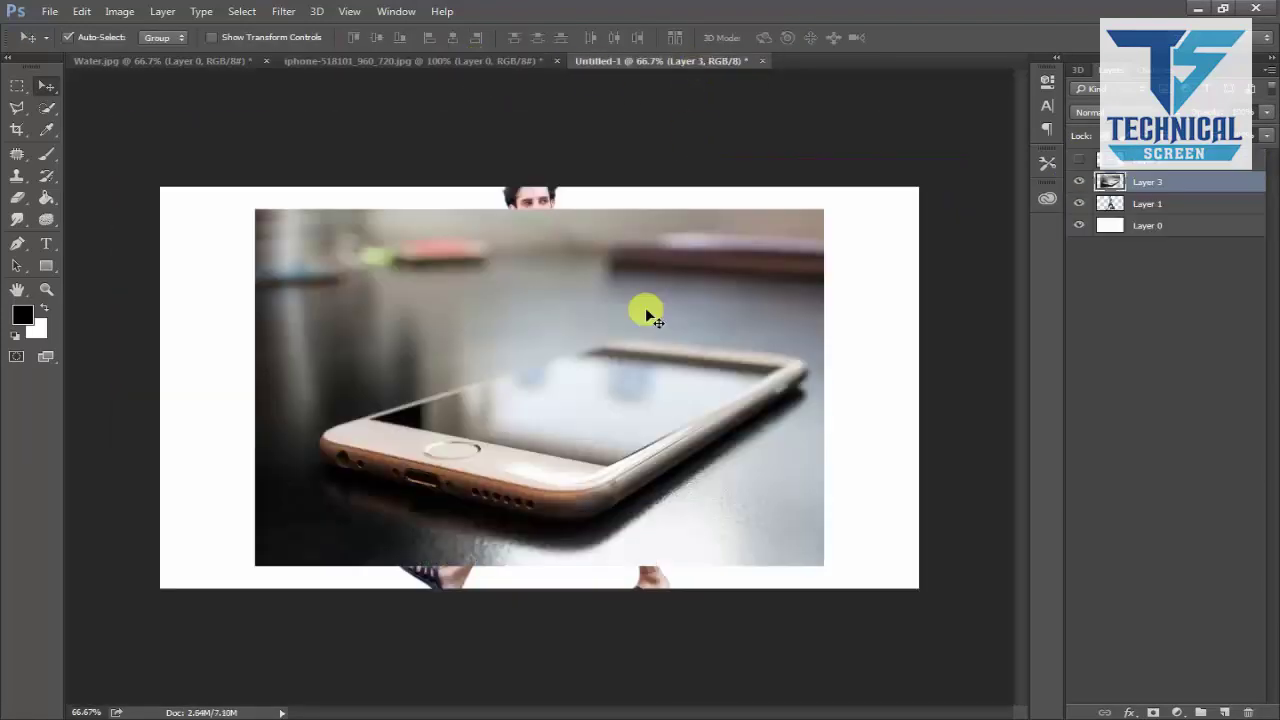
Hide the man and scale the phone image to fill the canvas height, aligned left.
click(1078, 204)
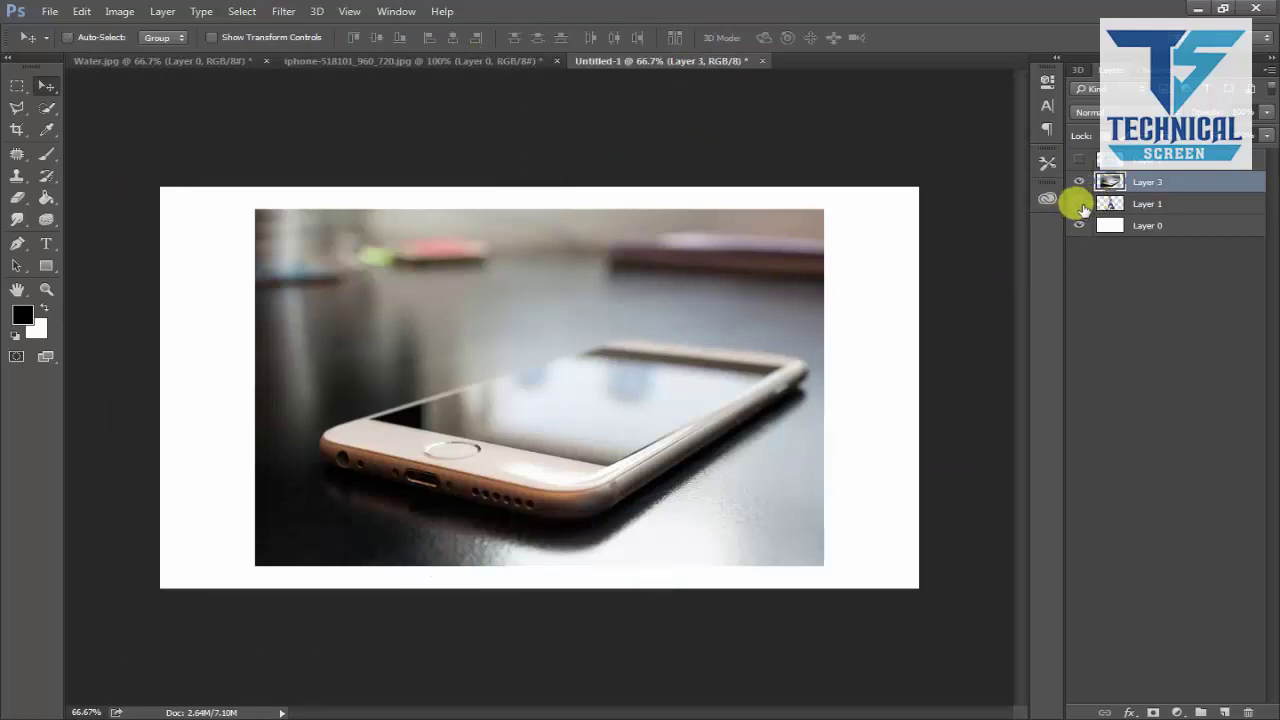
key(ctrl+t)
drag(820, 210, 849, 186)
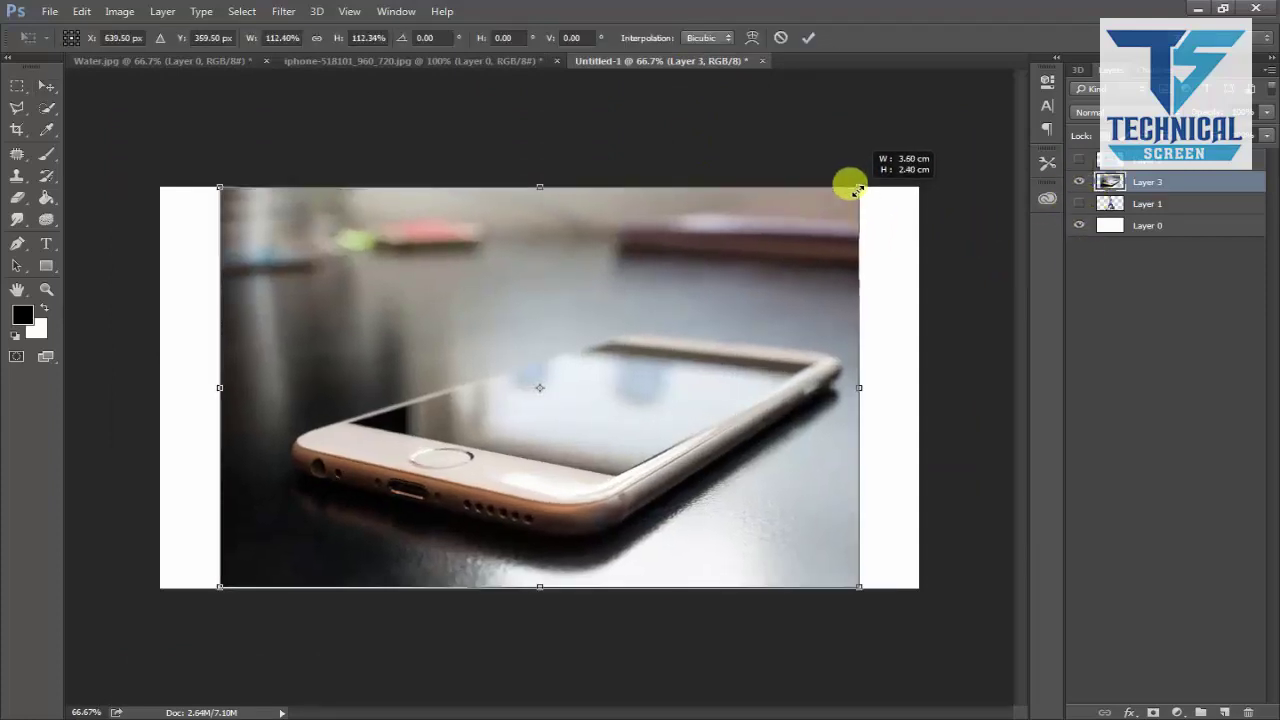
drag(760, 320, 712, 325)
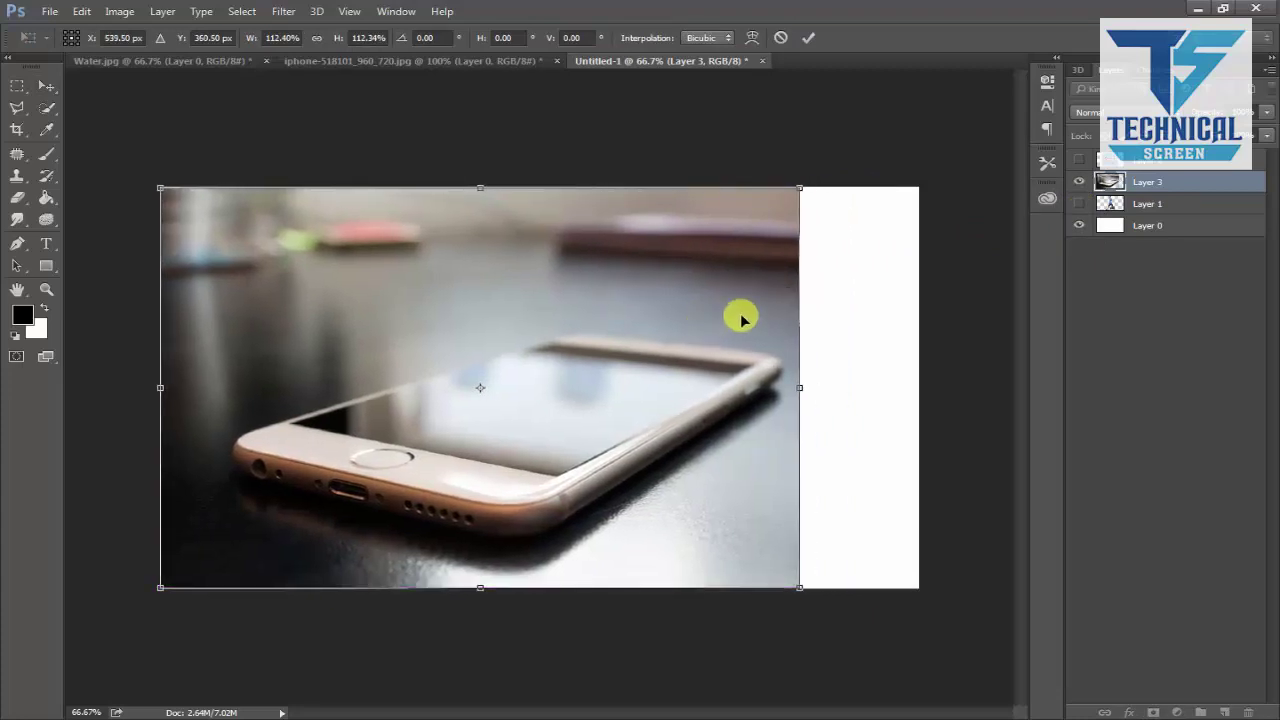
key(Return)
Try a Content-Aware Fill on the empty right strip, then undo it and deselect.
click(17, 86)
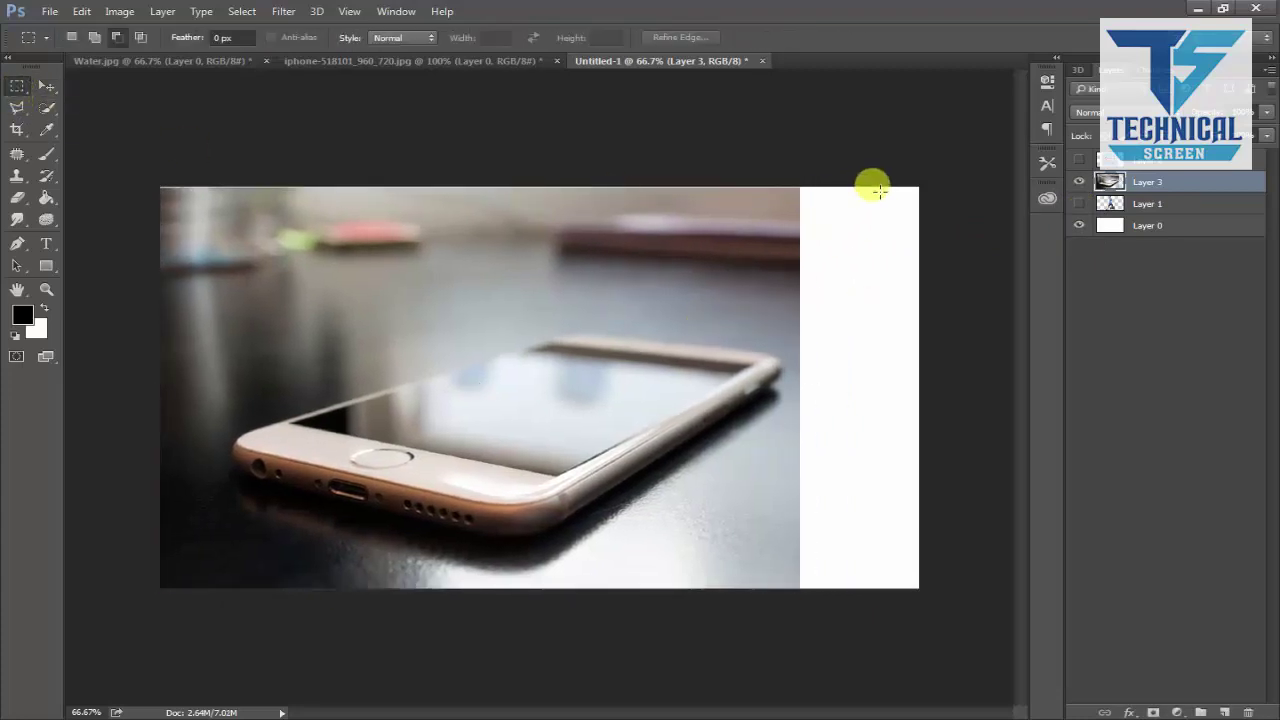
mouse_move(918, 187)
mouse_down()
mouse_move(750, 588)
mouse_move(783, 566)
mouse_move(929, 163)
mouse_move(783, 680)
mouse_up()
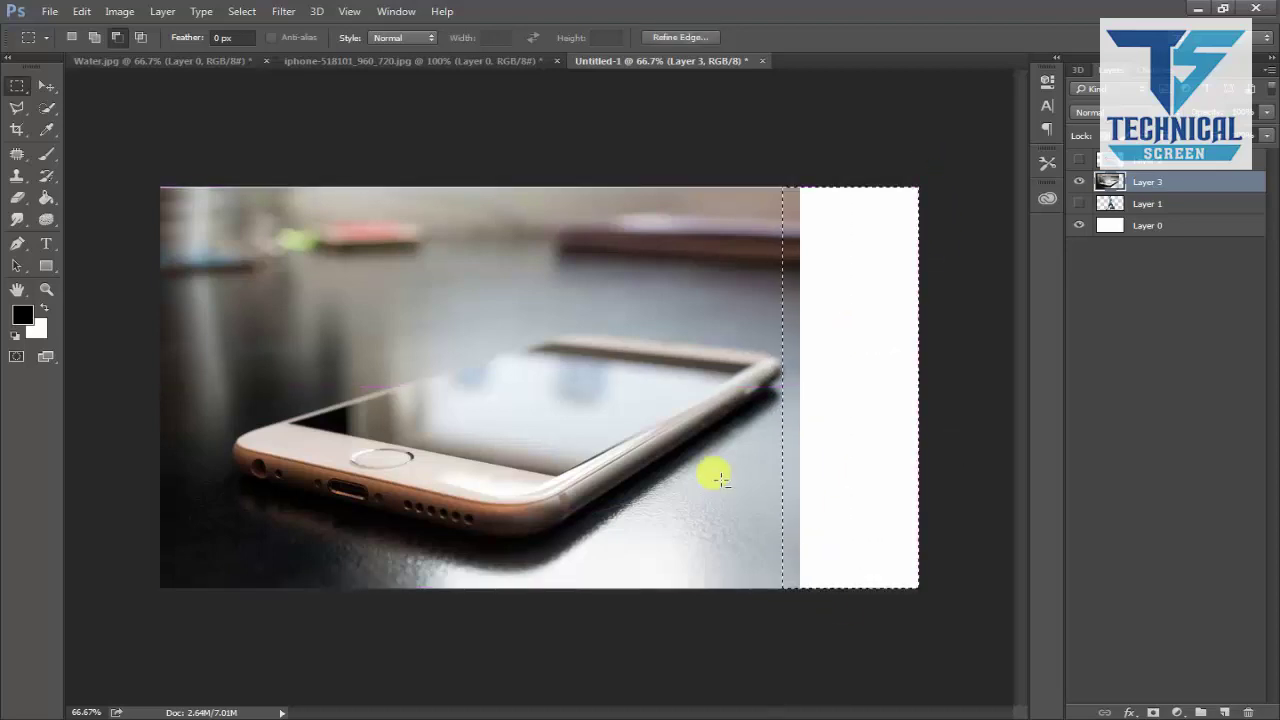
click(88, 11)
click(120, 250)
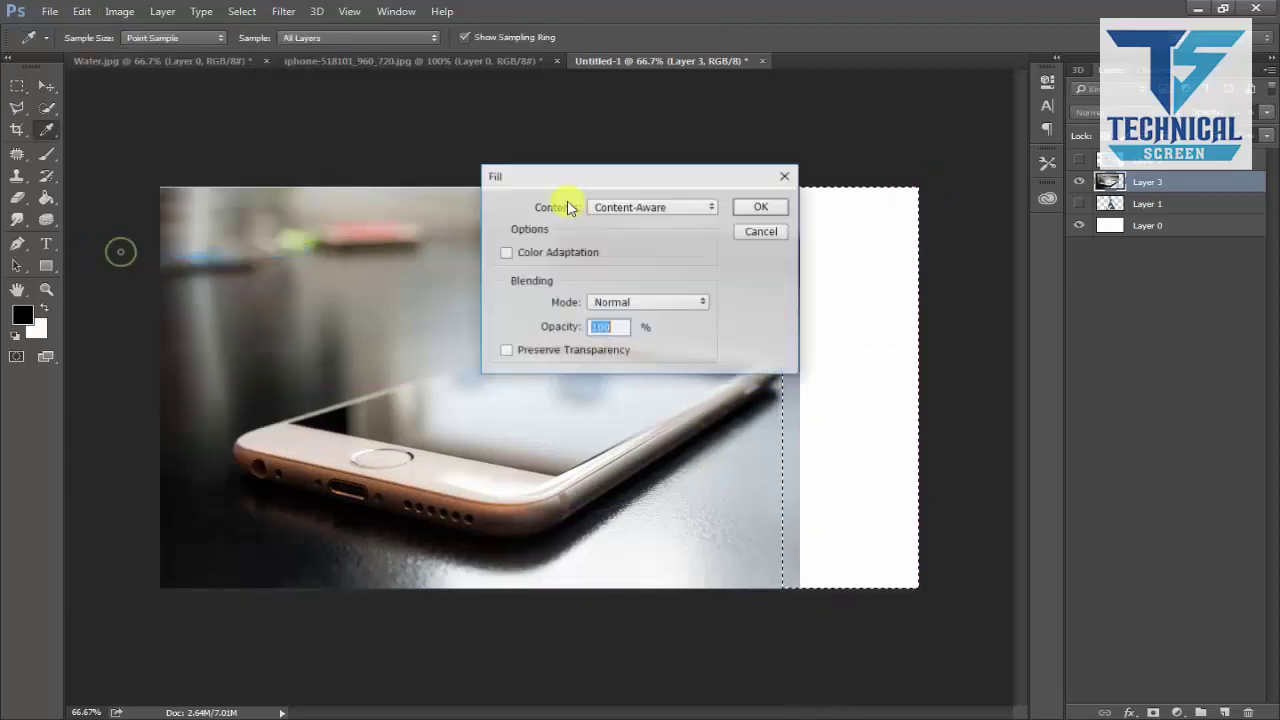
click(753, 200)
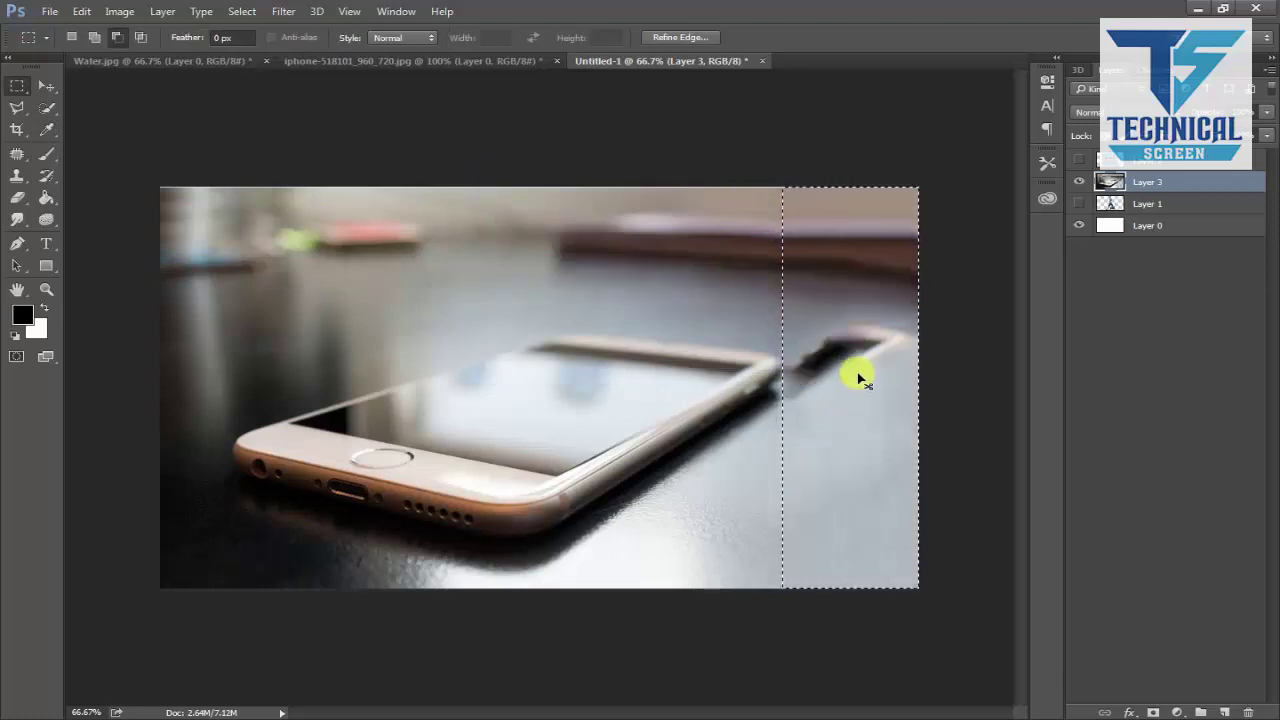
key(ctrl+z)
key(ctrl+d)
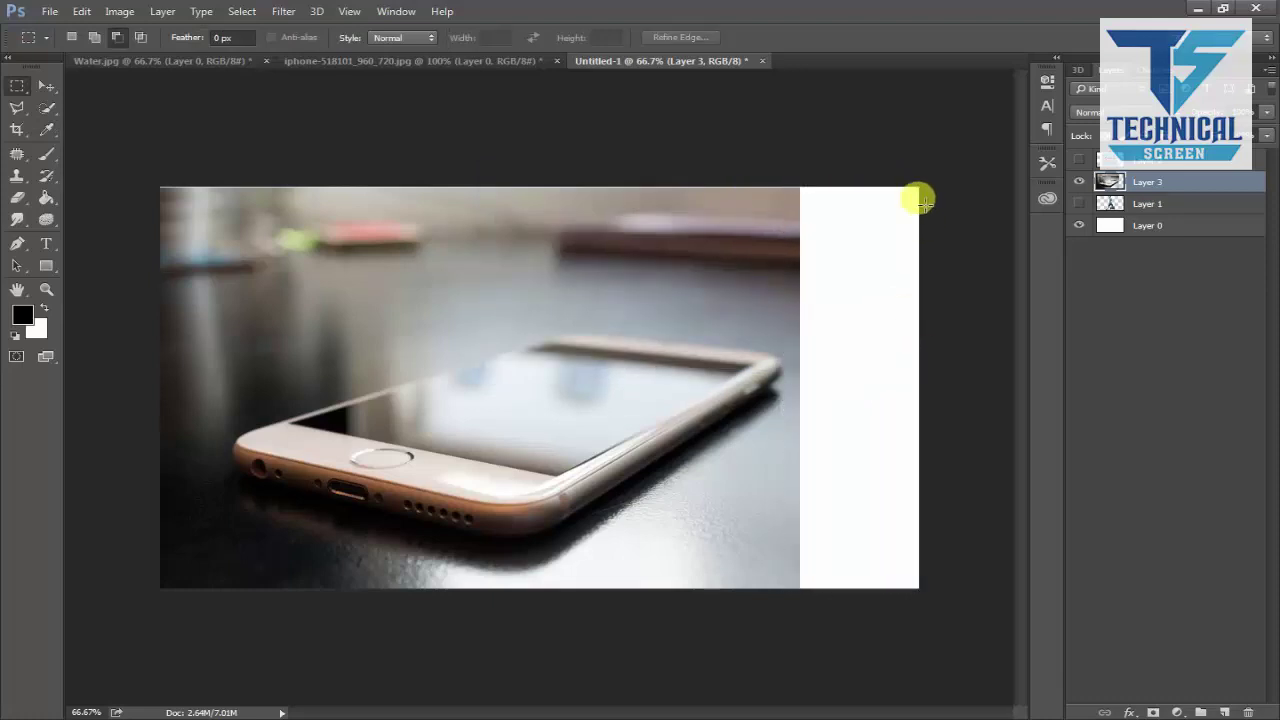
Content-Aware Fill the white strip along the right edge again and deselect.
drag(920, 186, 786, 640)
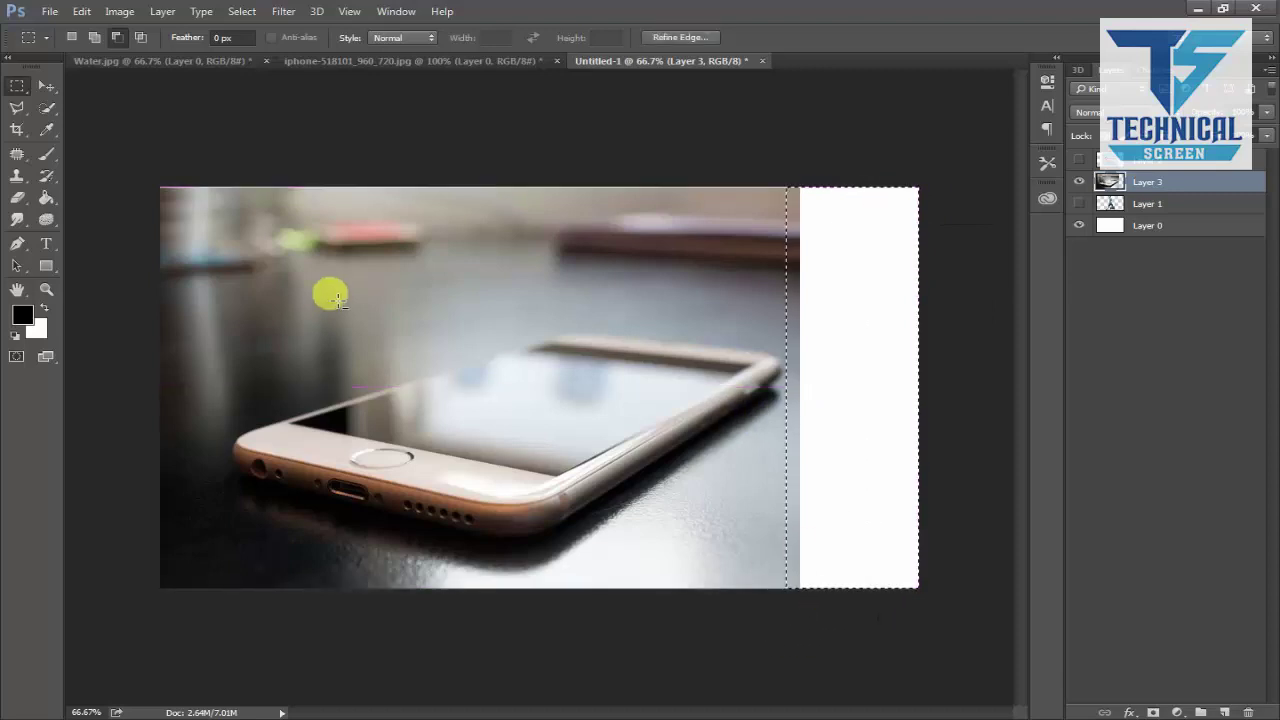
click(81, 11)
click(130, 262)
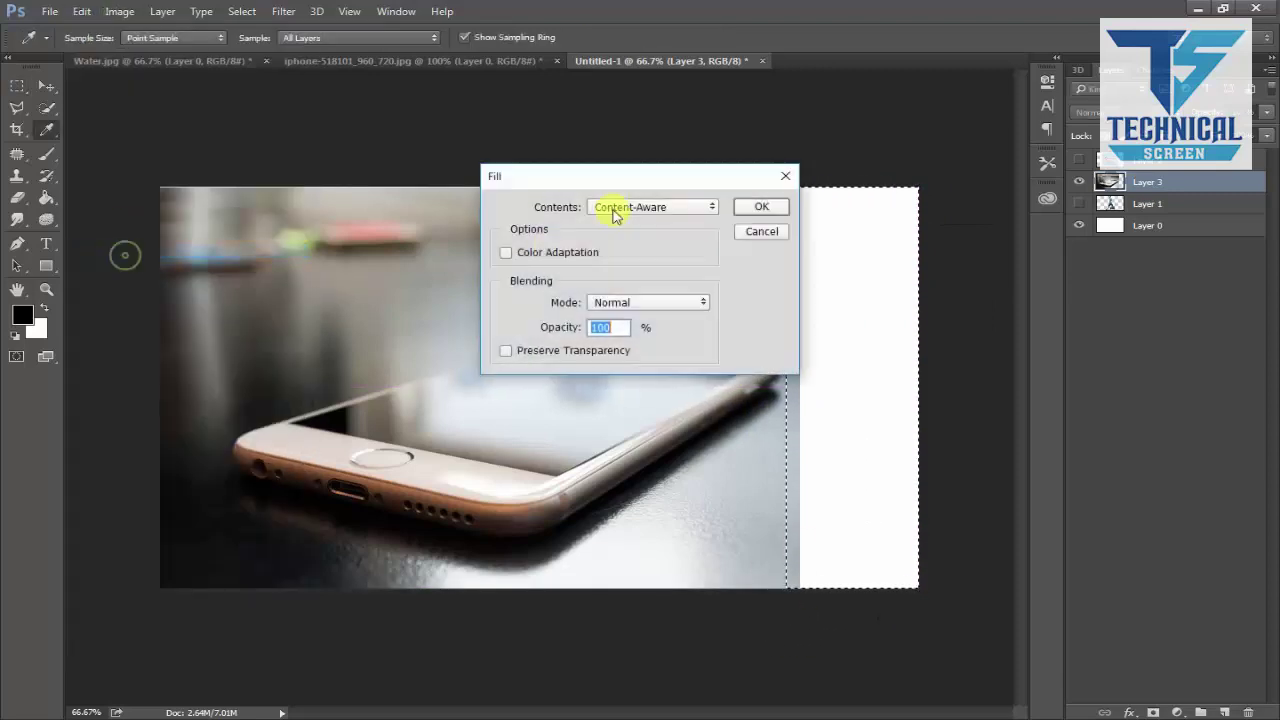
click(761, 206)
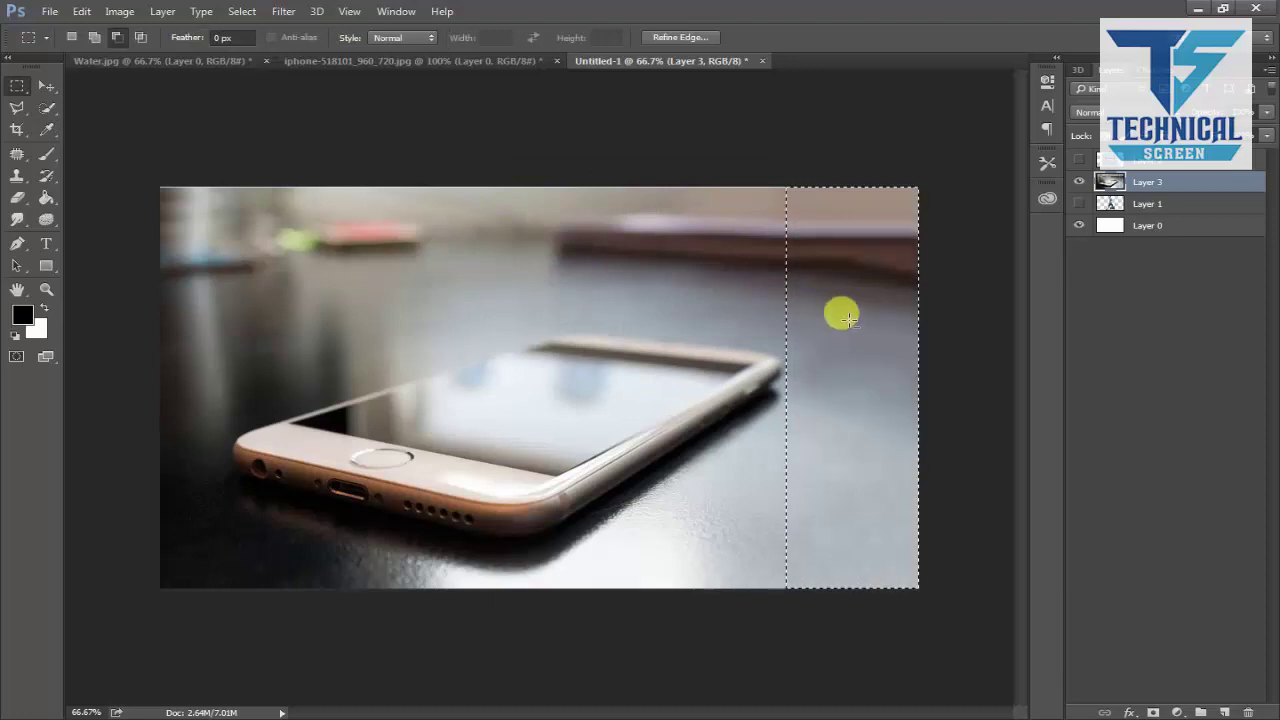
key(ctrl+d)
key(v)
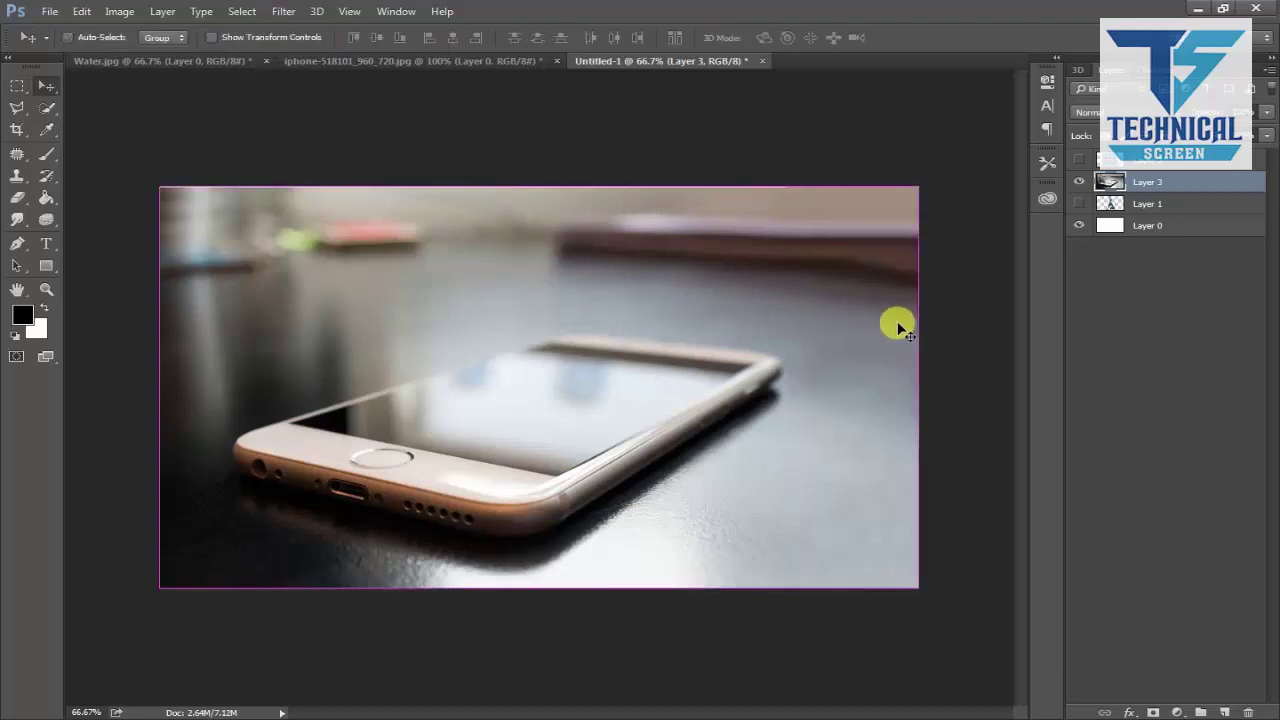
key(ctrl+t)
Scale Layer 3 to about 101% and apply Levels with the black input at 21.
drag(919, 186, 924, 184)
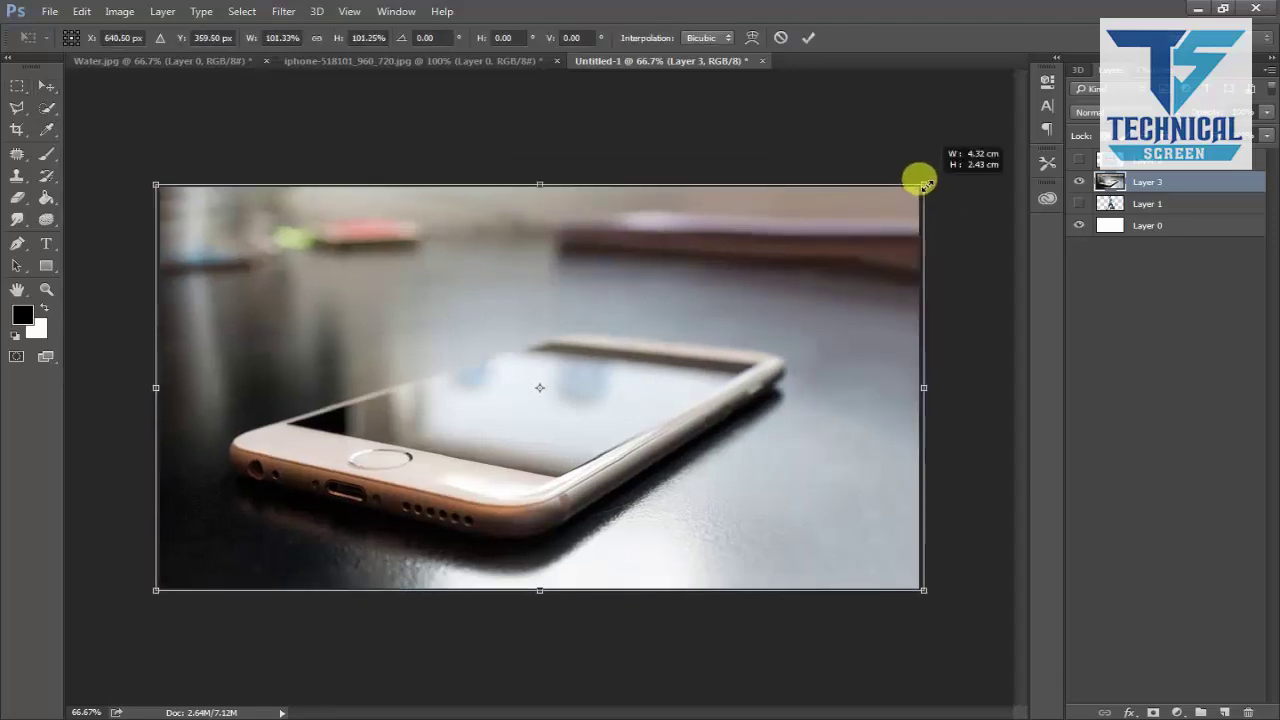
key(Return)
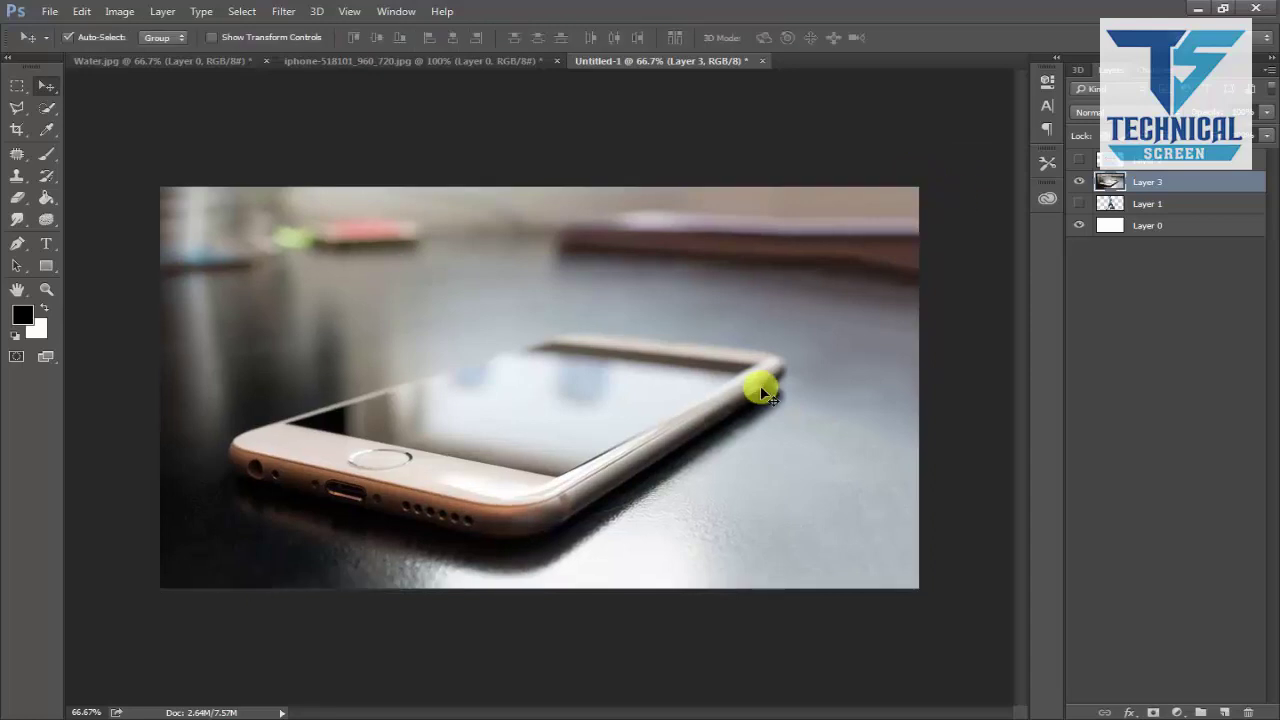
key(ctrl+l)
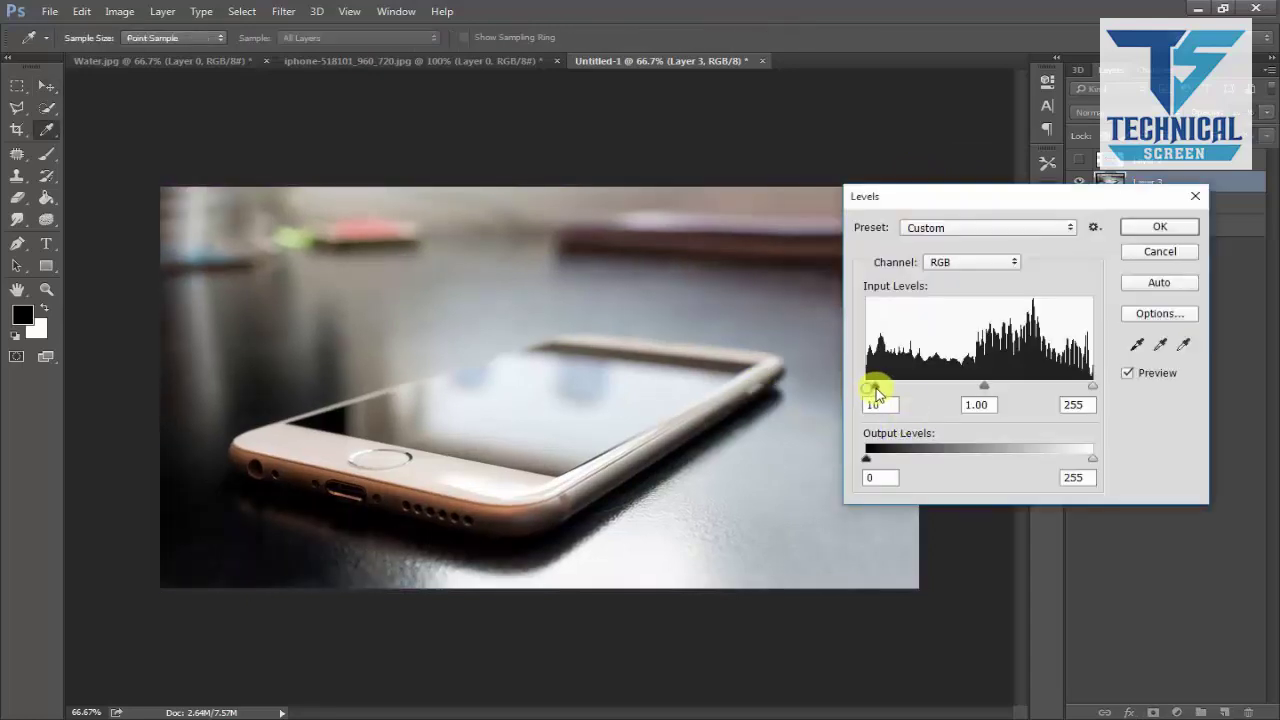
drag(876, 393, 884, 393)
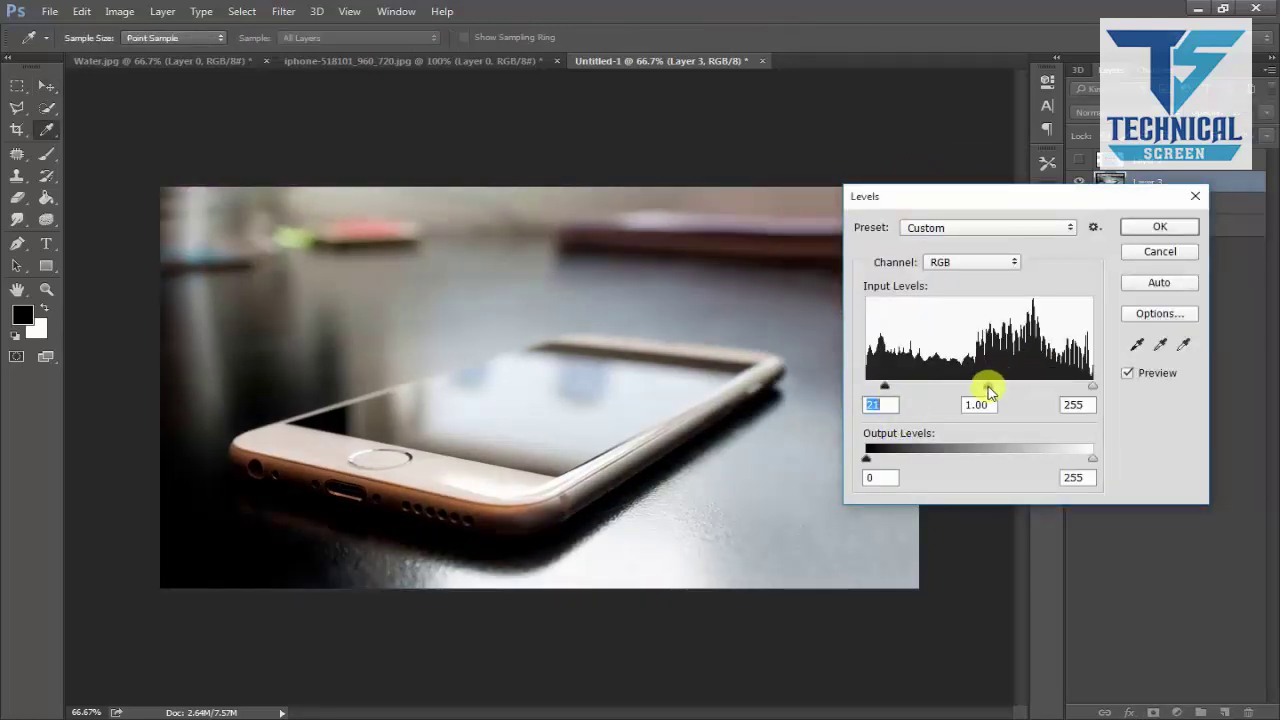
key(Return)
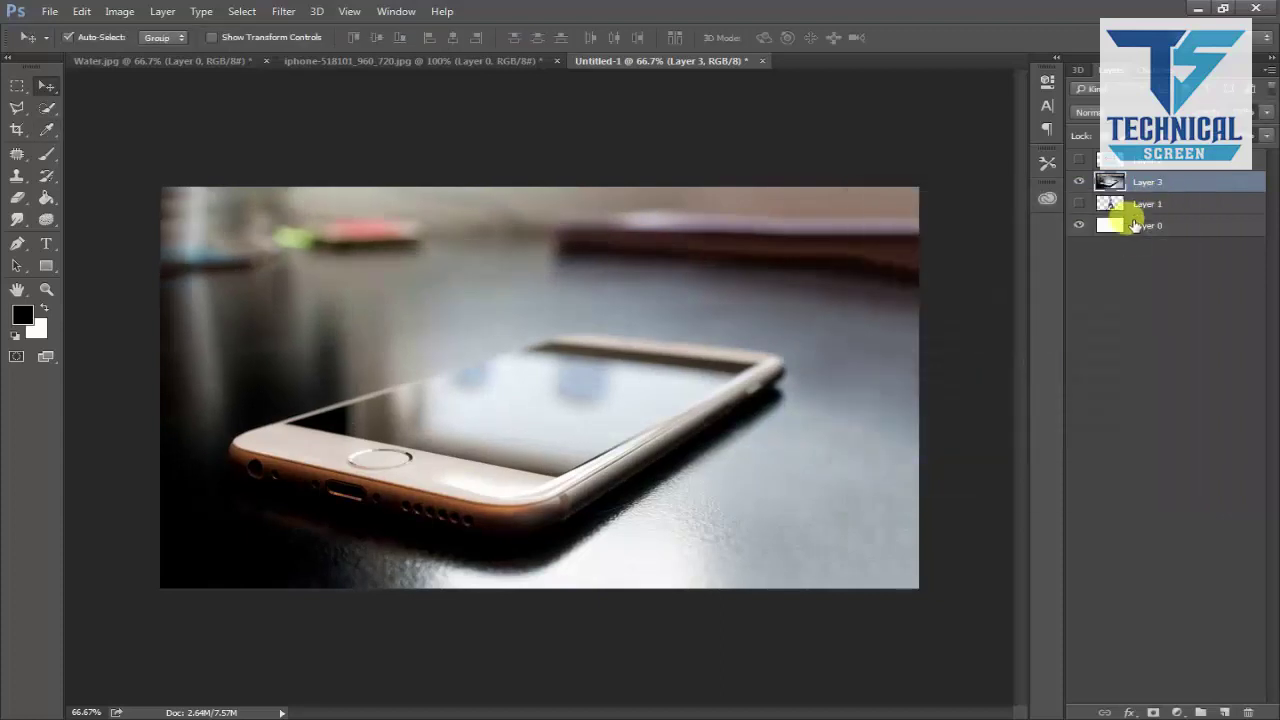
Move the man's layer above the phone, show it, shrink it and flip it horizontally.
drag(1140, 204, 1140, 178)
click(1078, 182)
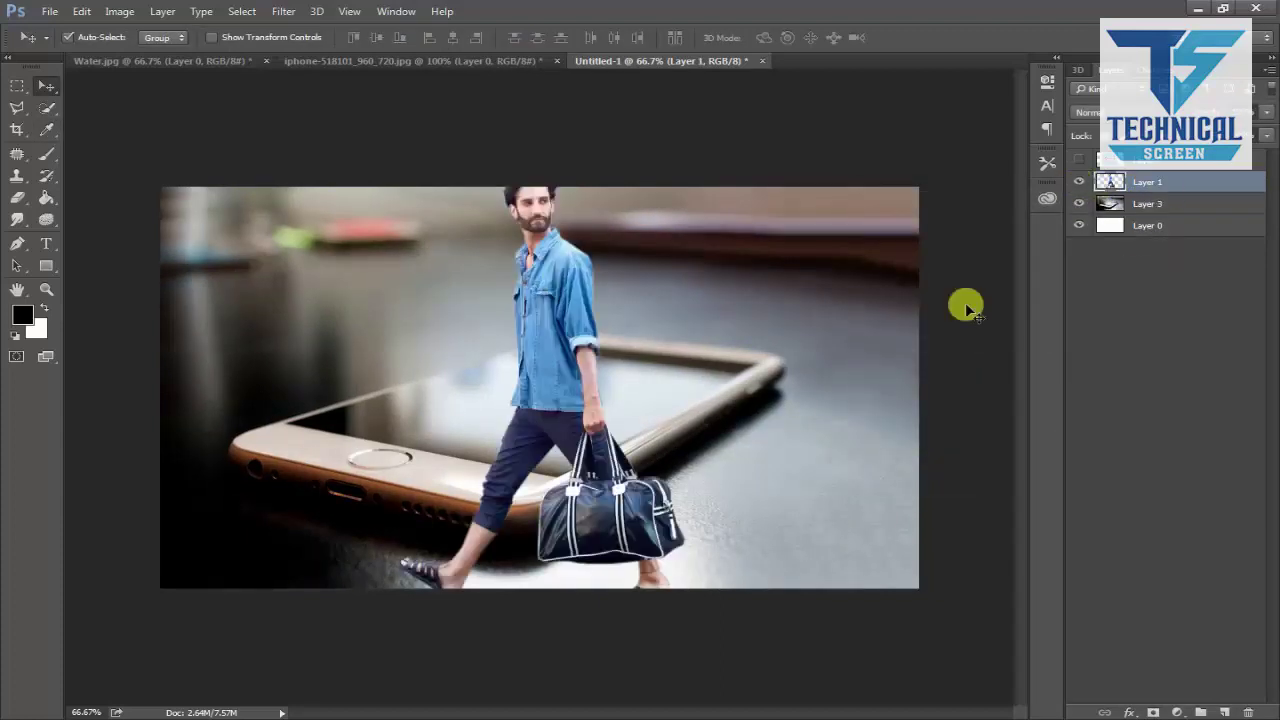
key(ctrl+t)
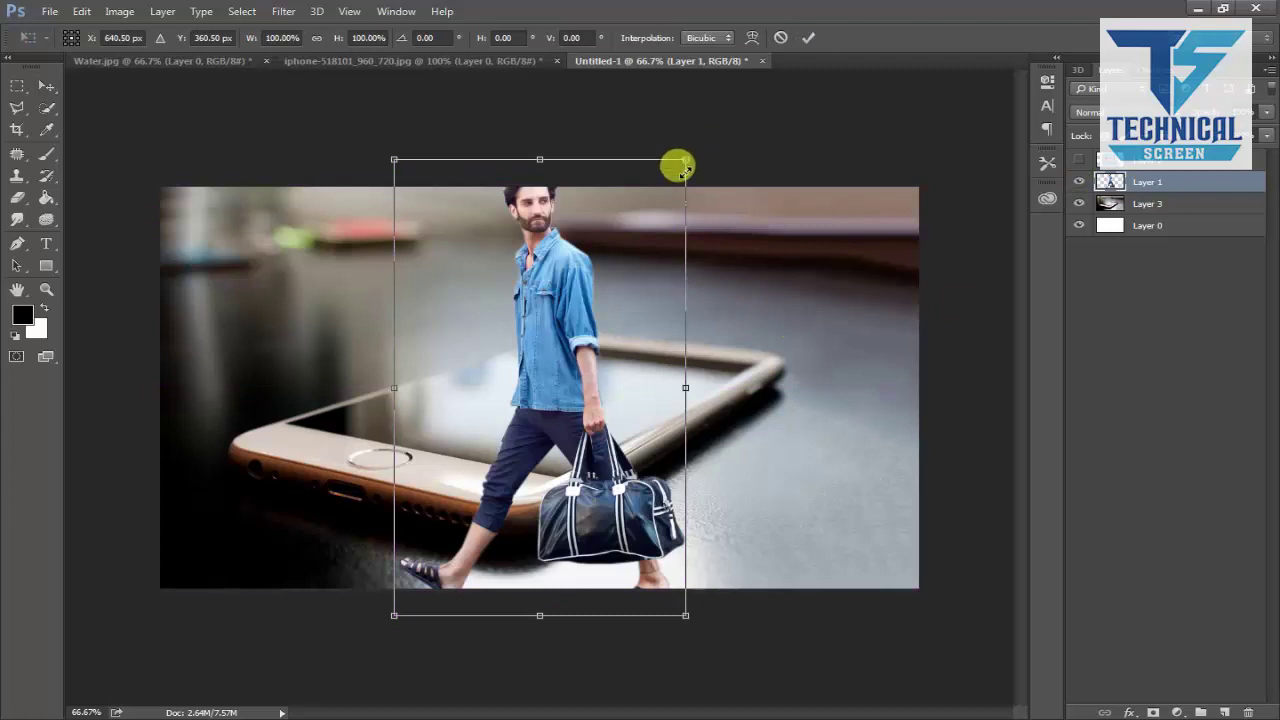
drag(685, 161, 628, 249)
right_click(570, 378)
click(648, 620)
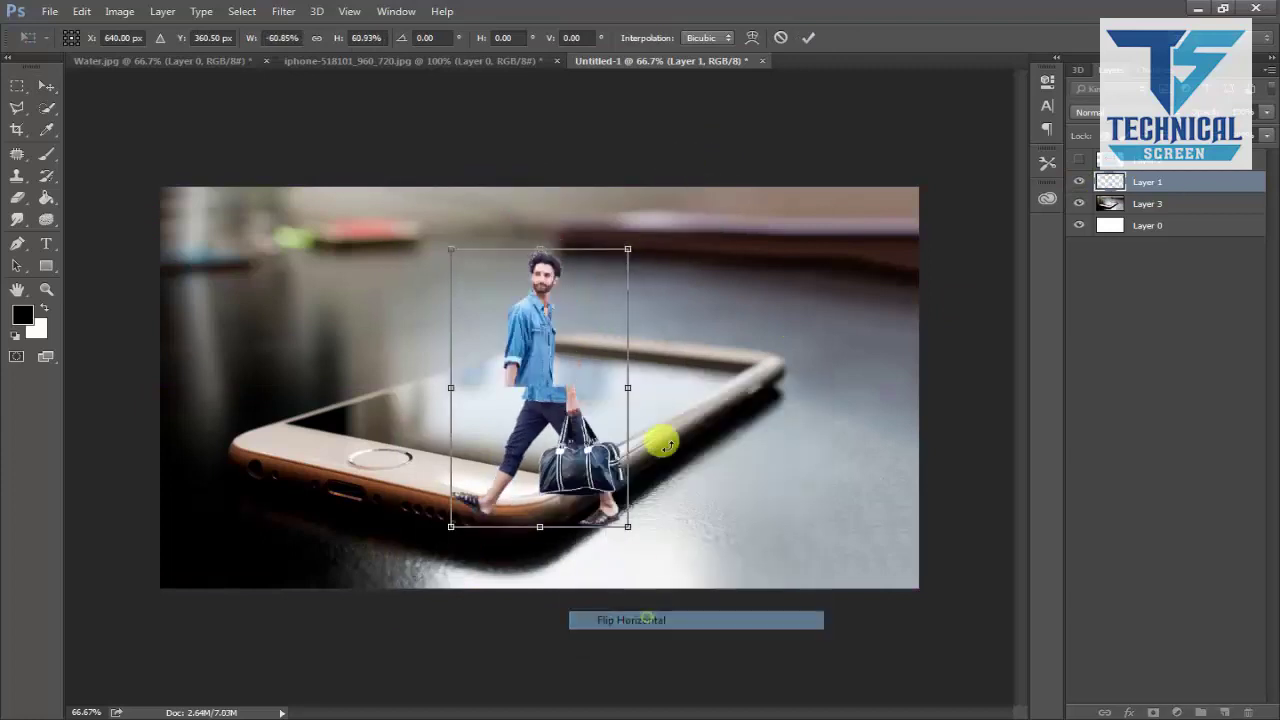
Stand the man on the phone's right end at about 61%, then hide him and view Water.jpg.
drag(540, 314, 641, 298)
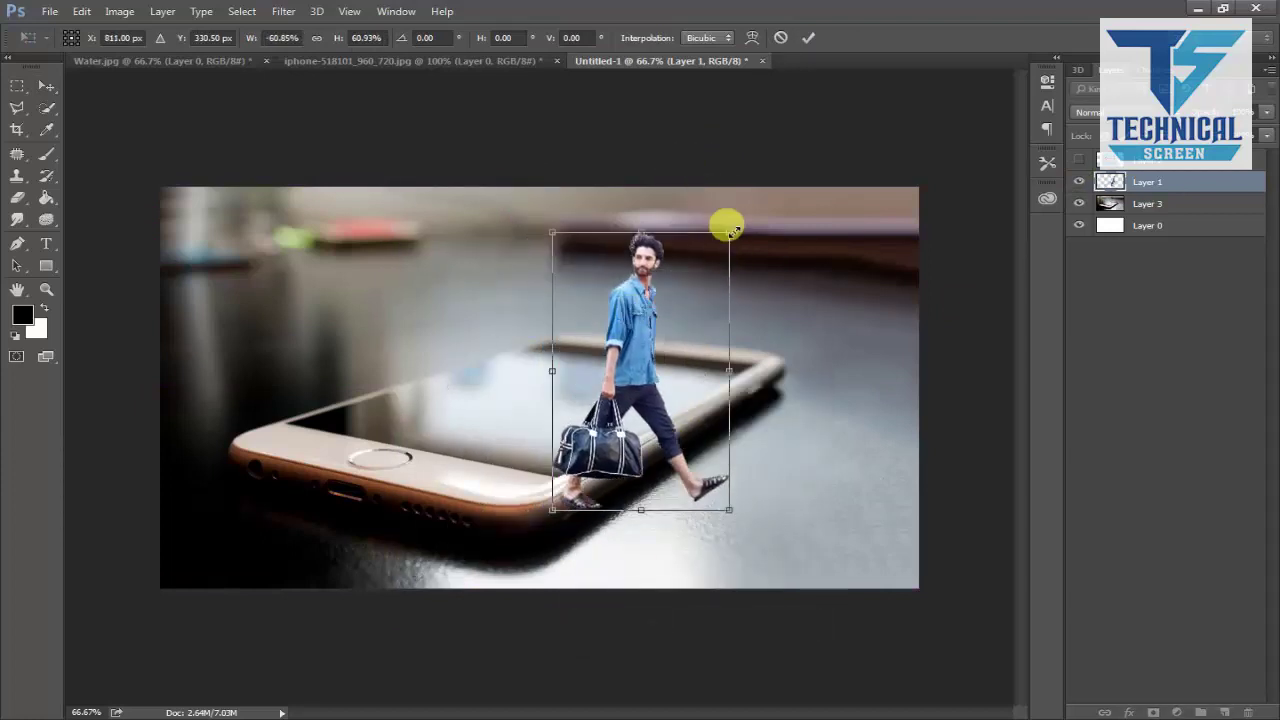
drag(733, 229, 743, 214)
key(Return)
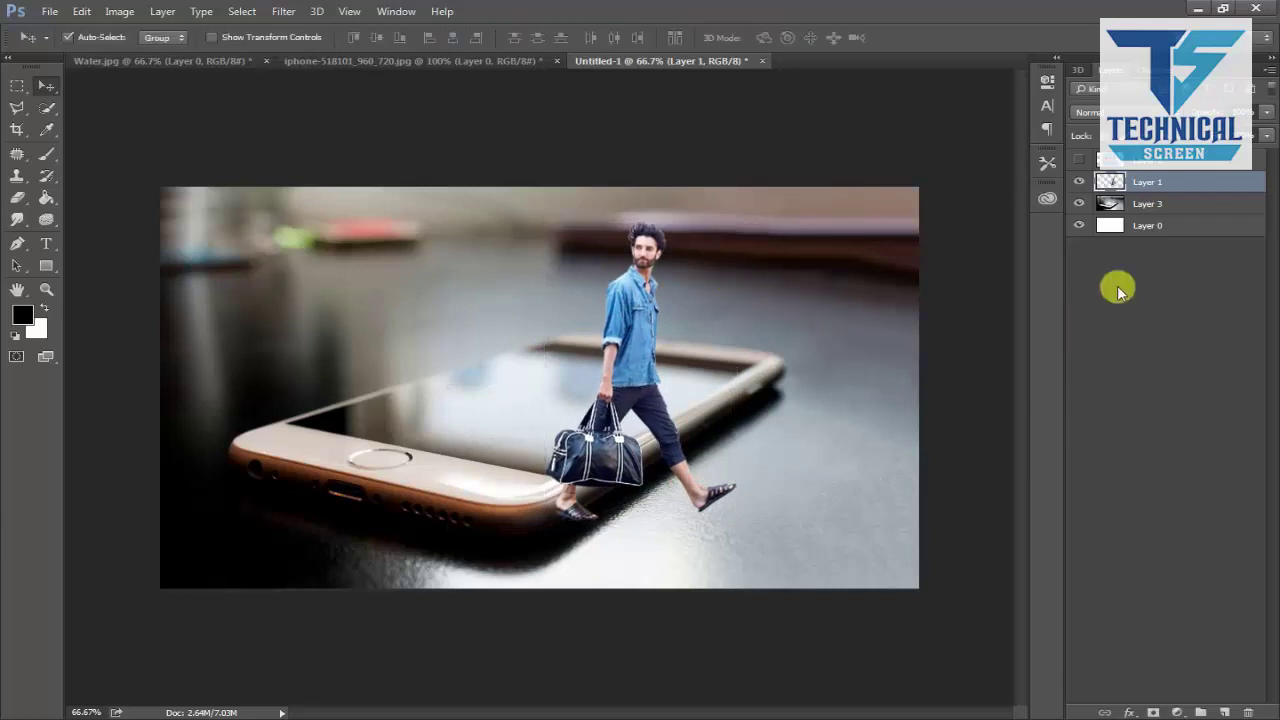
click(1078, 181)
click(200, 61)
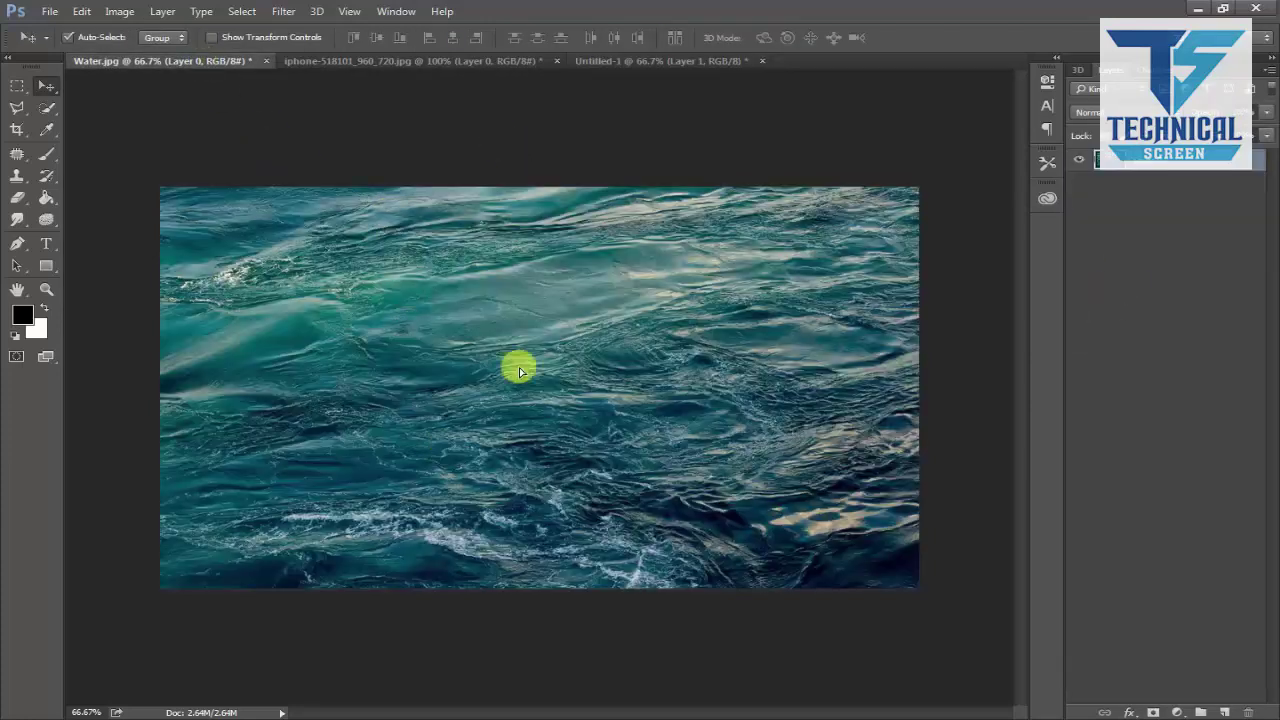
Copy the water photo into Untitled-1, shrink it over the phone, and lower its opacity.
drag(519, 372, 619, 401)
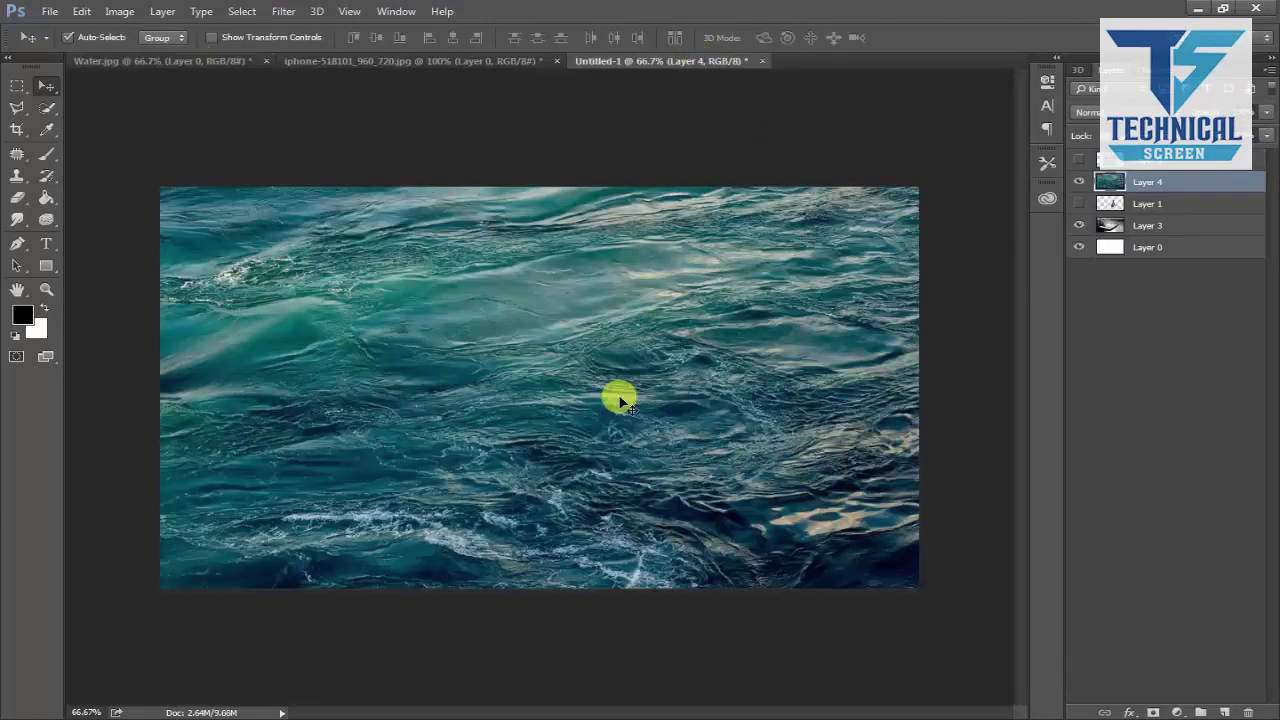
key(ctrl+t)
mouse_move(917, 185)
mouse_down()
mouse_move(755, 382)
mouse_move(745, 303)
mouse_up()
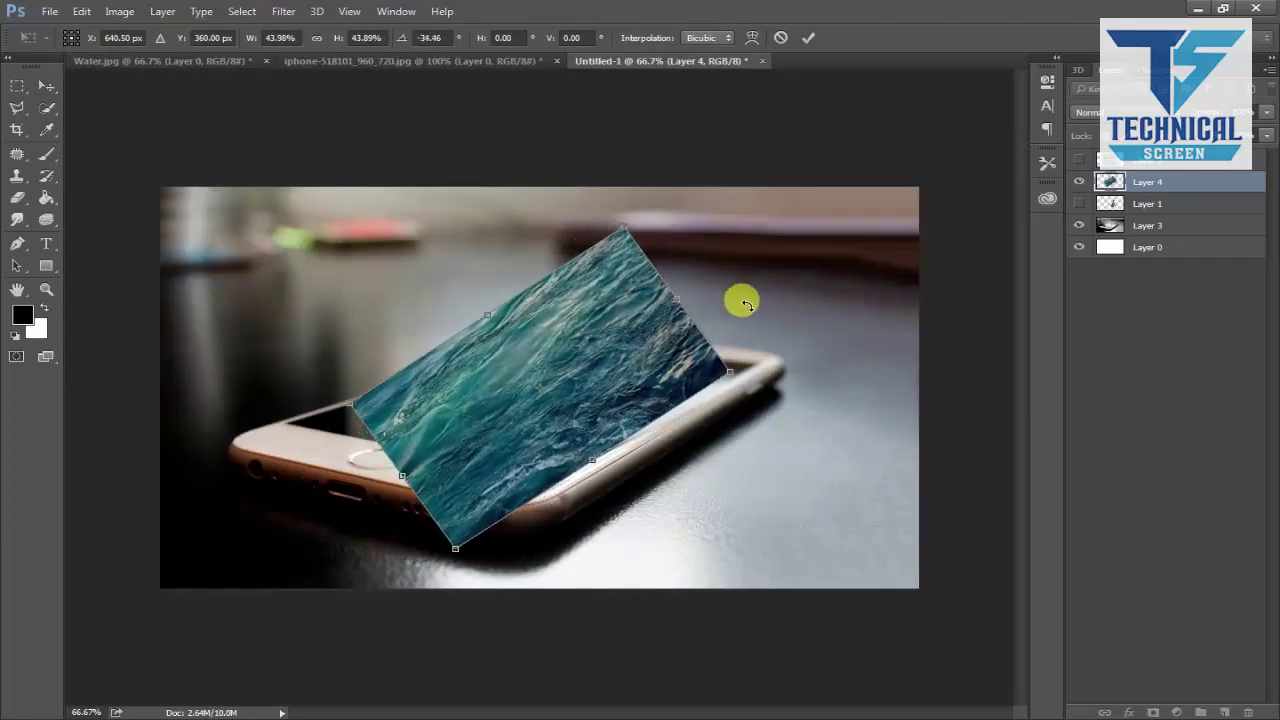
key(Return)
drag(1252, 130, 1240, 130)
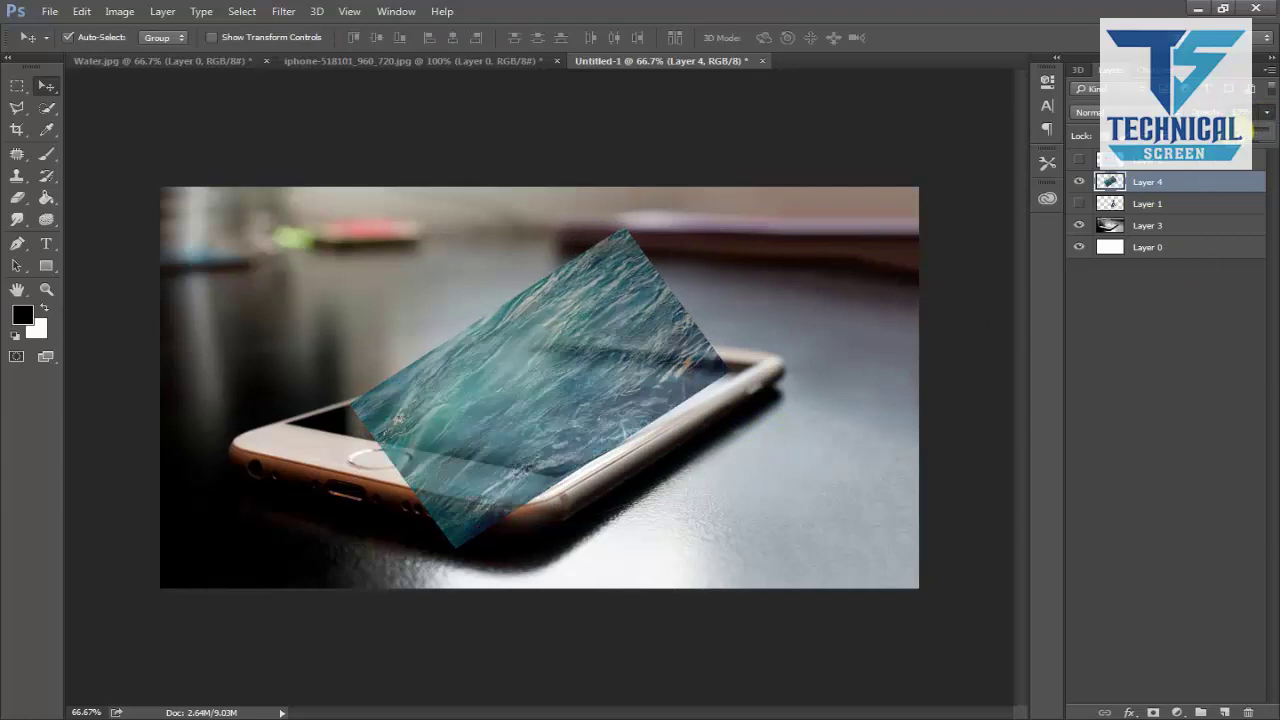
Distort the water layer by pulling its top-right corner inward.
key(ctrl+t)
right_click(635, 320)
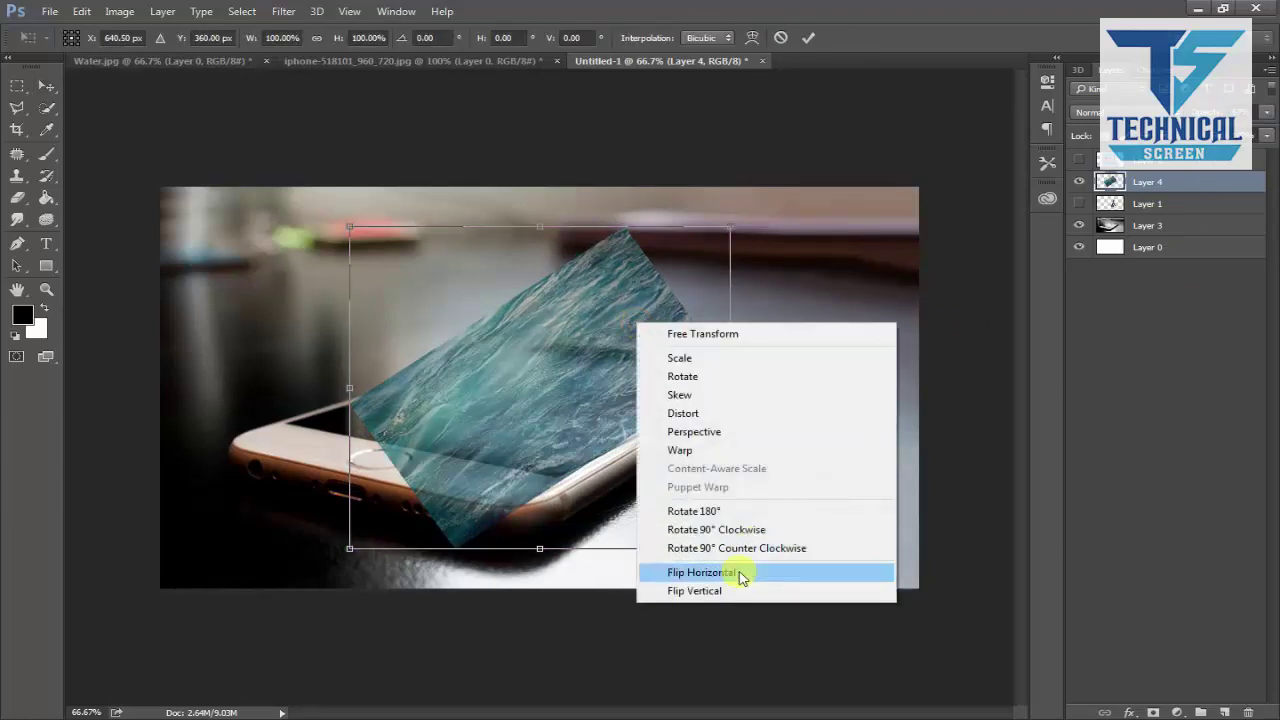
click(690, 413)
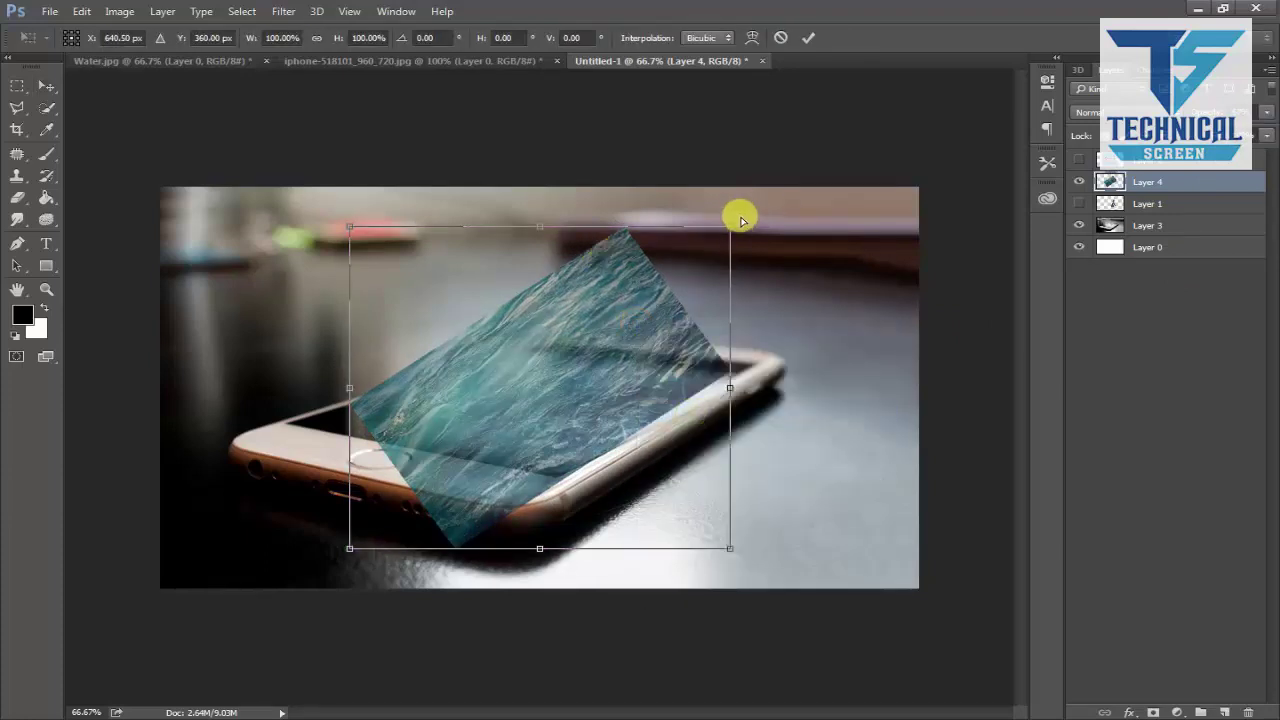
mouse_move(730, 226)
mouse_down()
mouse_move(615, 305)
mouse_move(642, 302)
mouse_up()
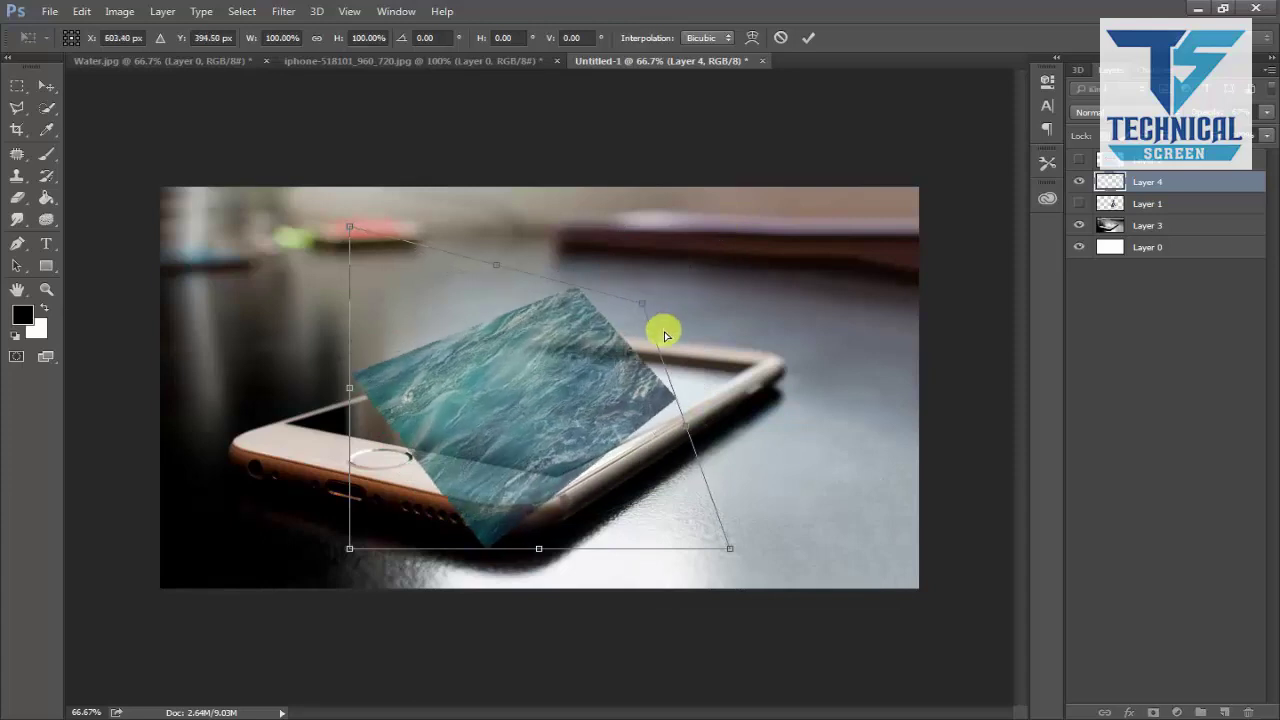
key(Return)
Skew the water layer's right side and bottom edge to match the phone's angle.
key(ctrl+t)
right_click(632, 342)
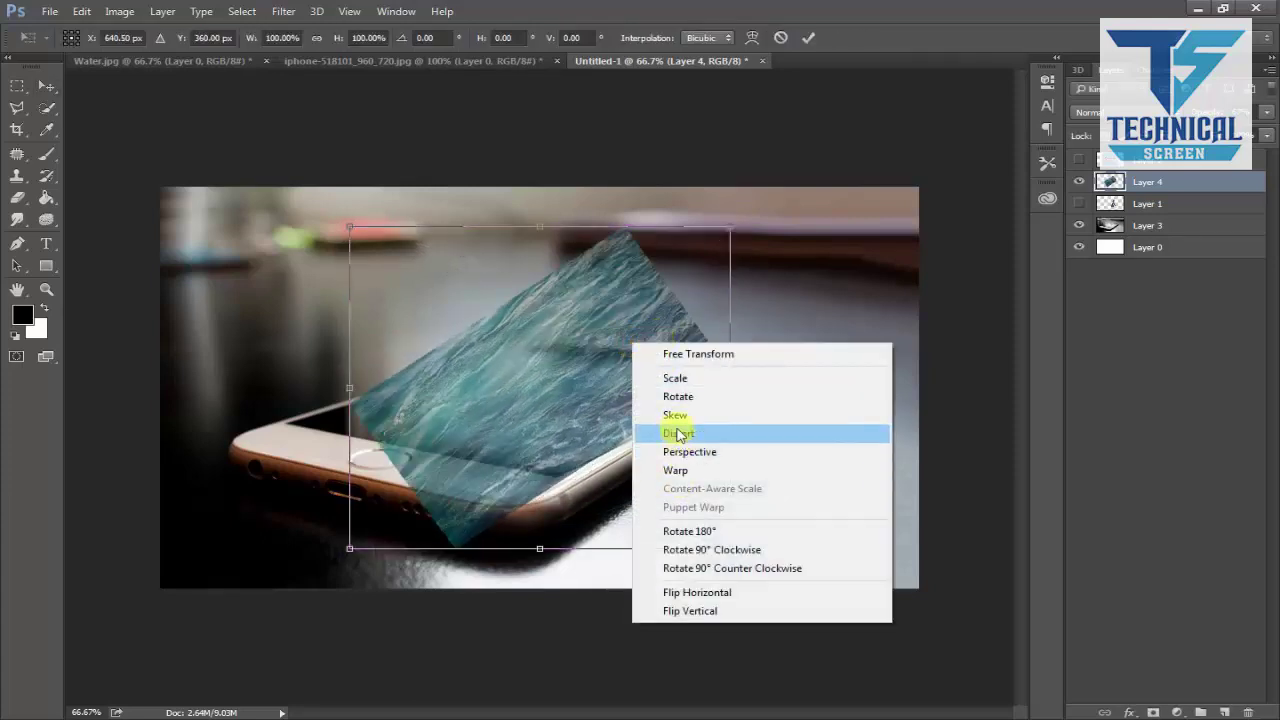
click(673, 415)
drag(745, 222, 648, 342)
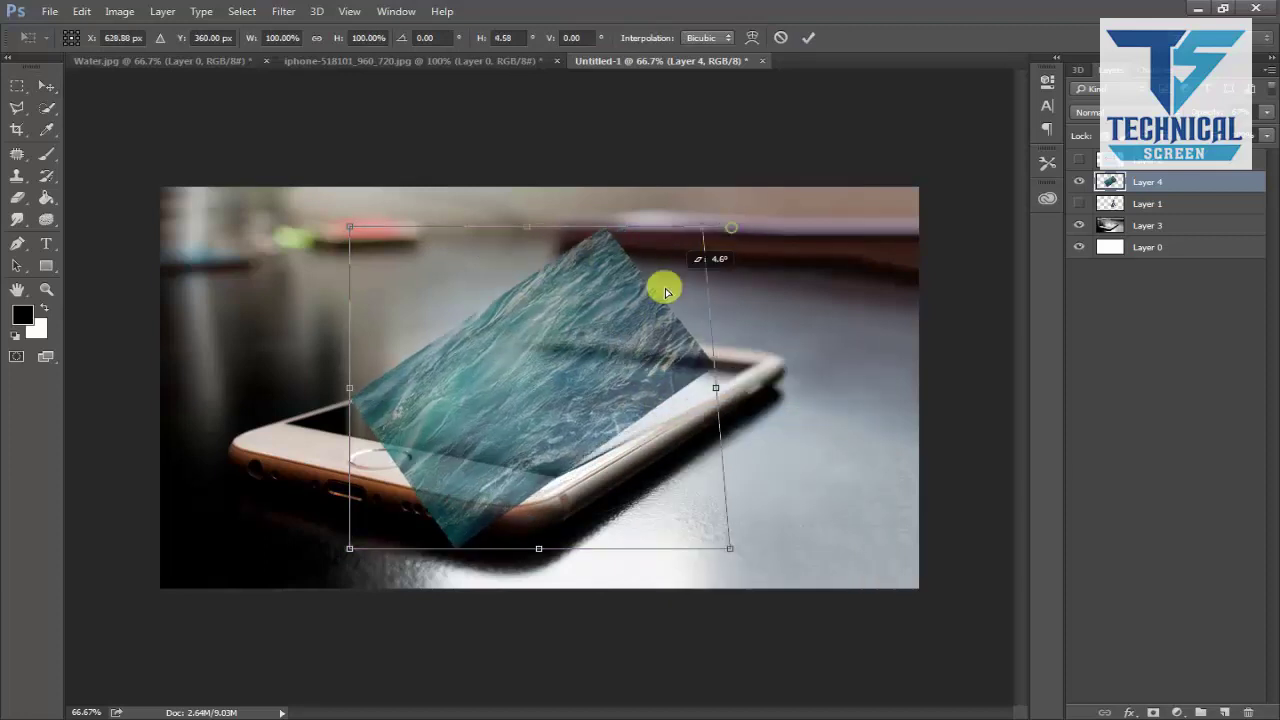
drag(755, 545, 771, 449)
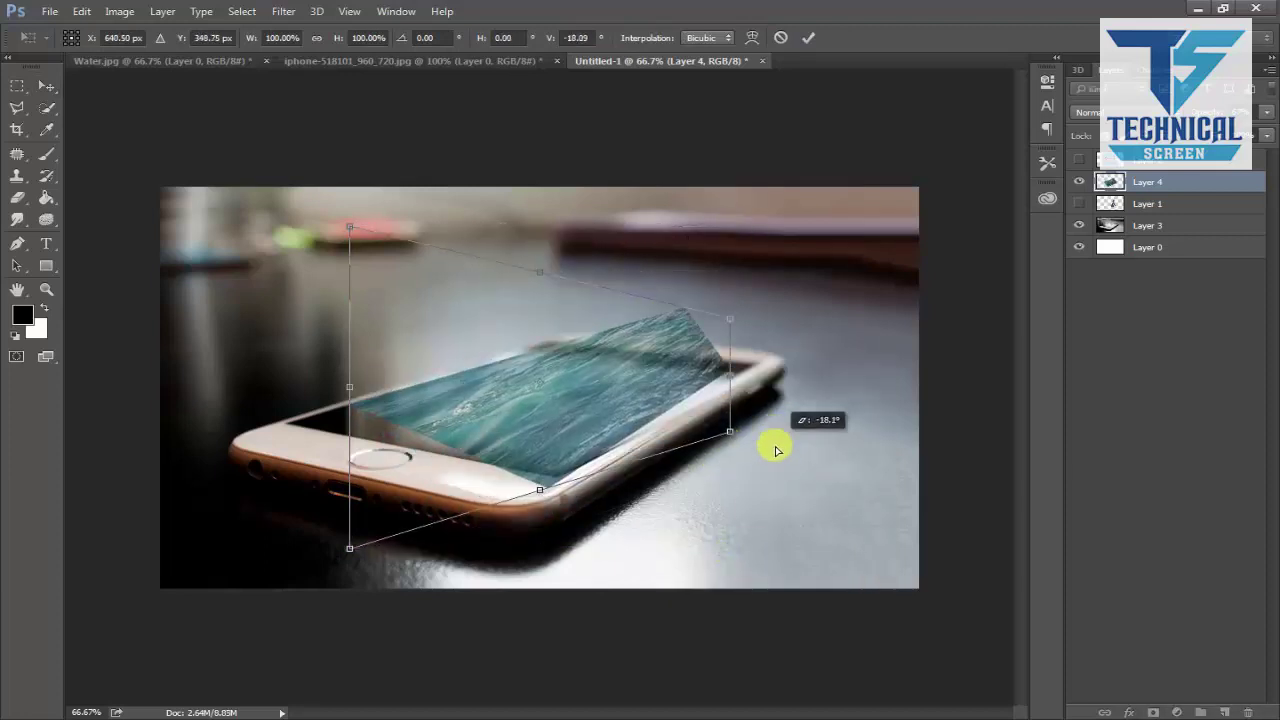
mouse_move(349, 414)
mouse_down()
mouse_move(323, 430)
mouse_move(306, 408)
mouse_up()
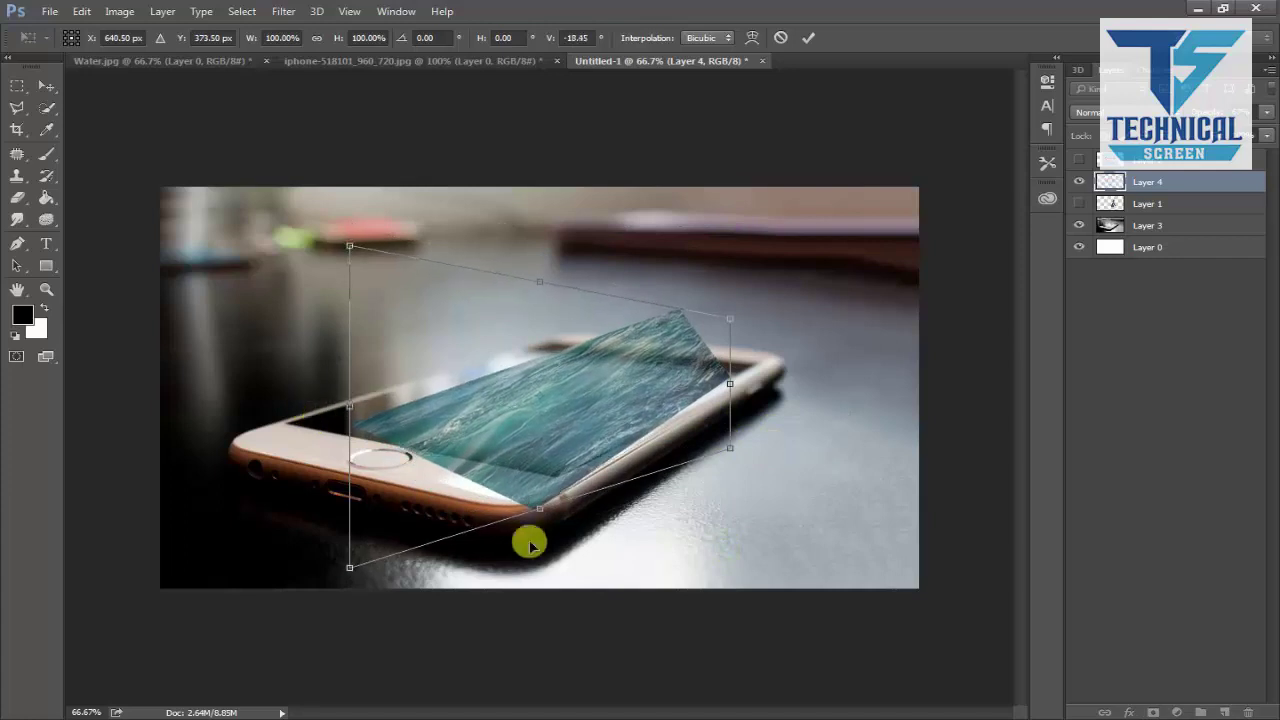
drag(540, 505, 564, 461)
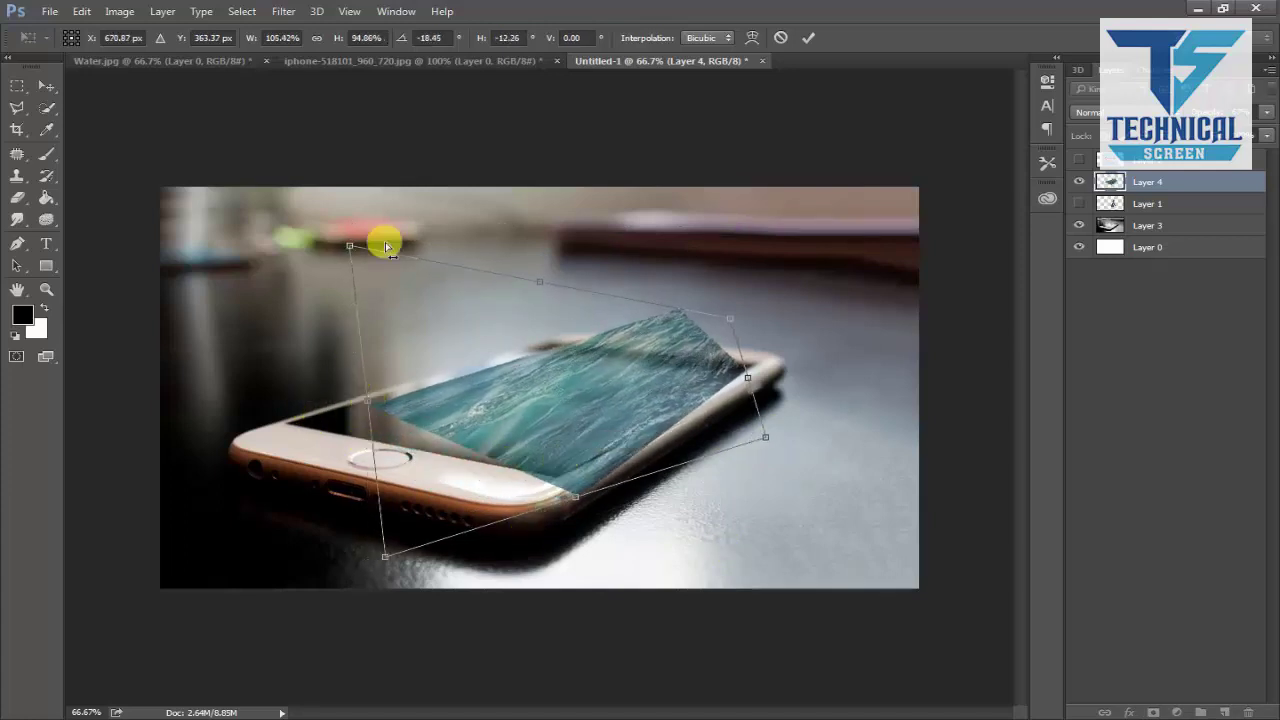
Adjust the water's left corners and right edge so it fits the phone's screen.
drag(340, 257, 137, 288)
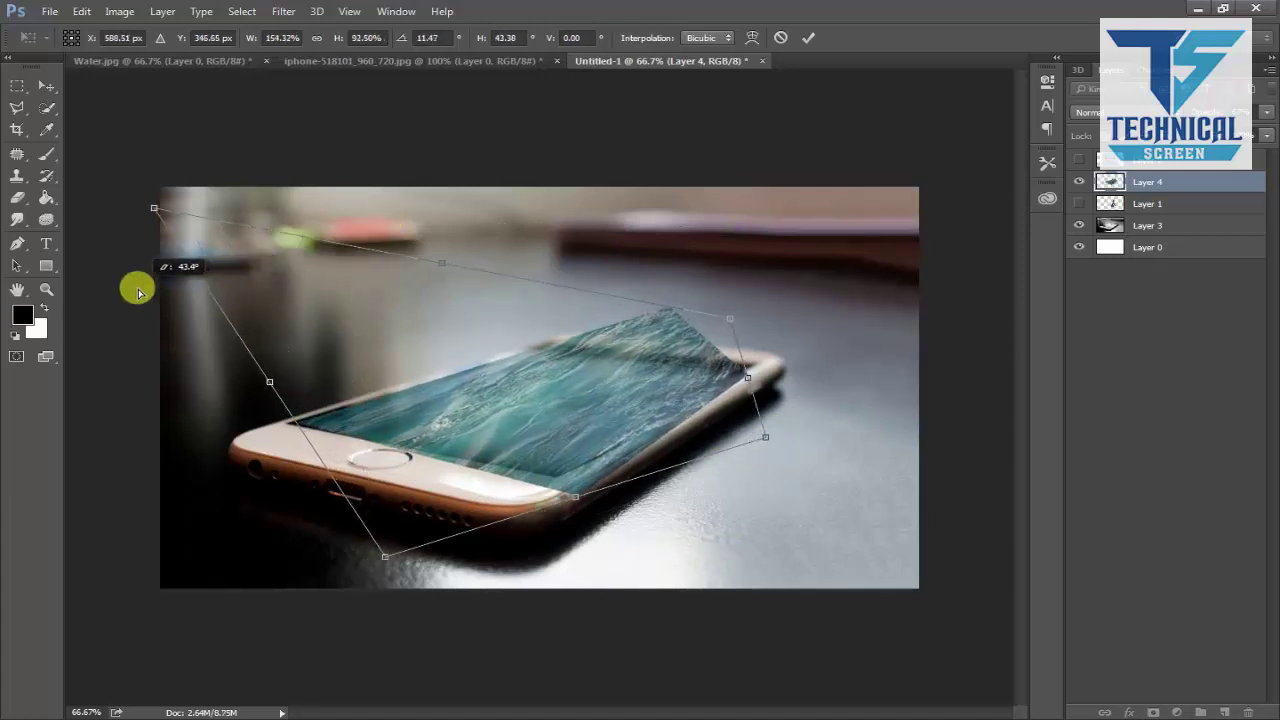
drag(385, 556, 358, 515)
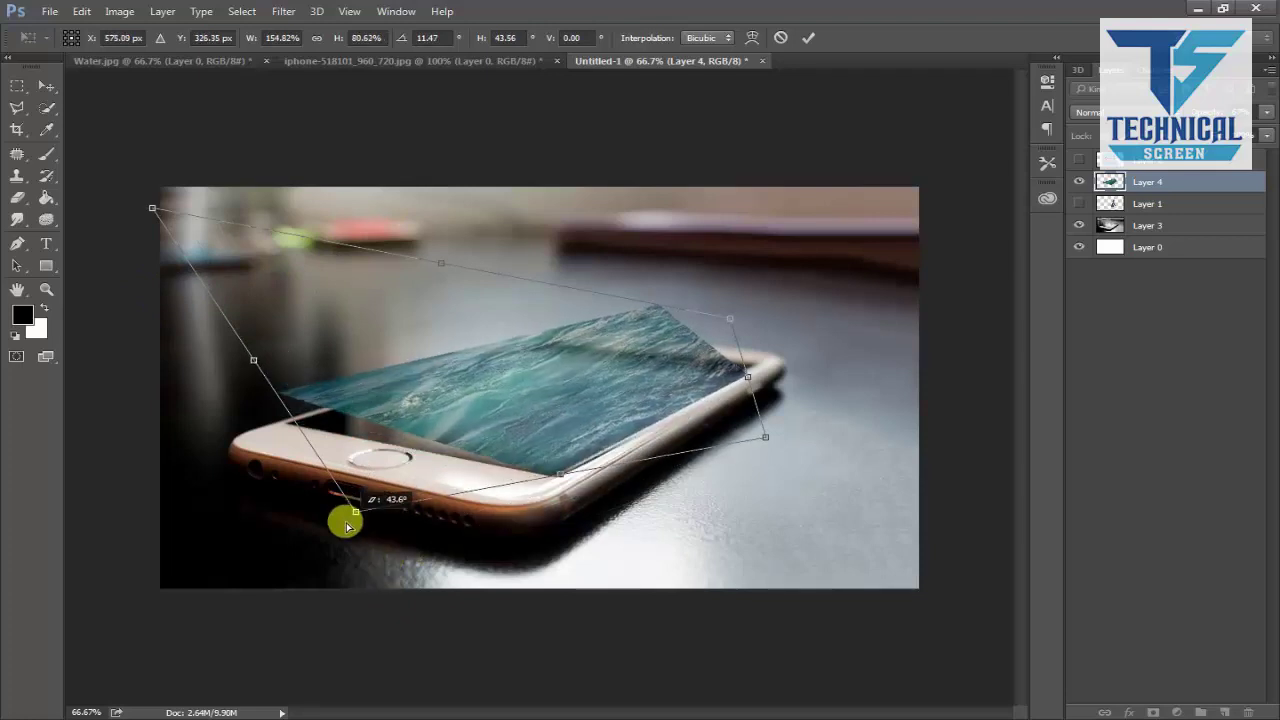
drag(151, 210, 178, 307)
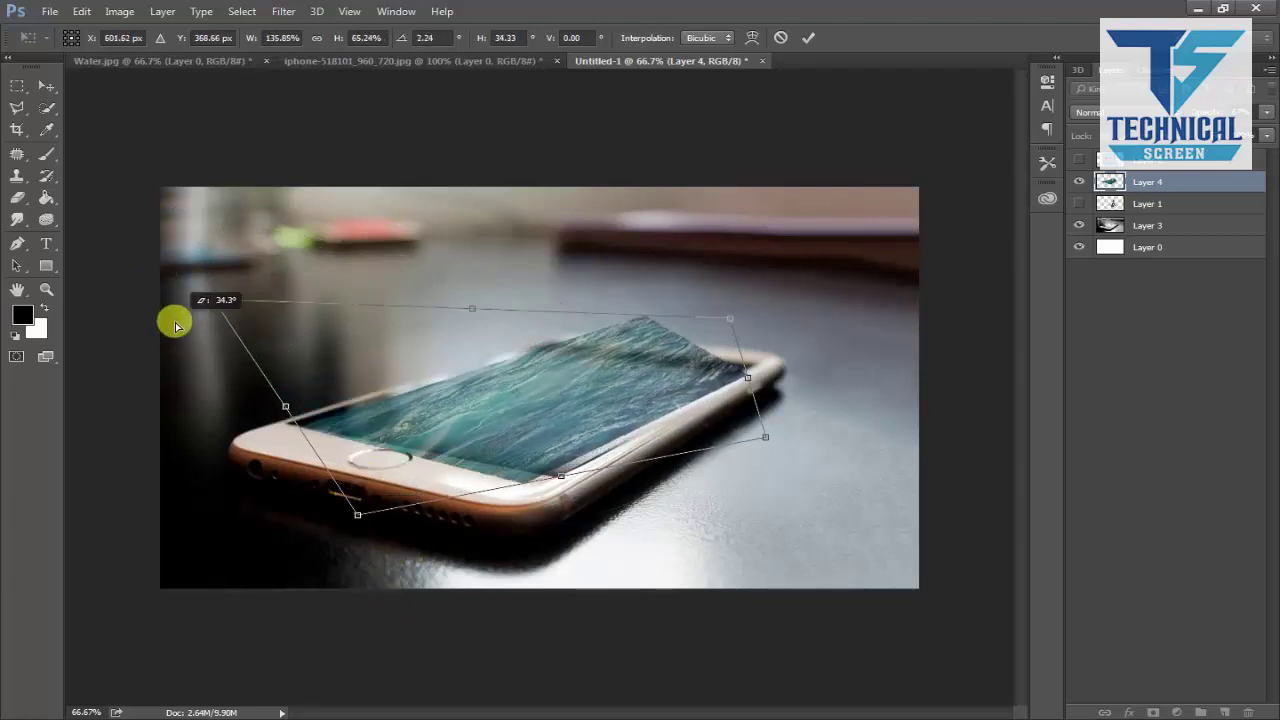
drag(358, 515, 399, 510)
drag(297, 397, 288, 387)
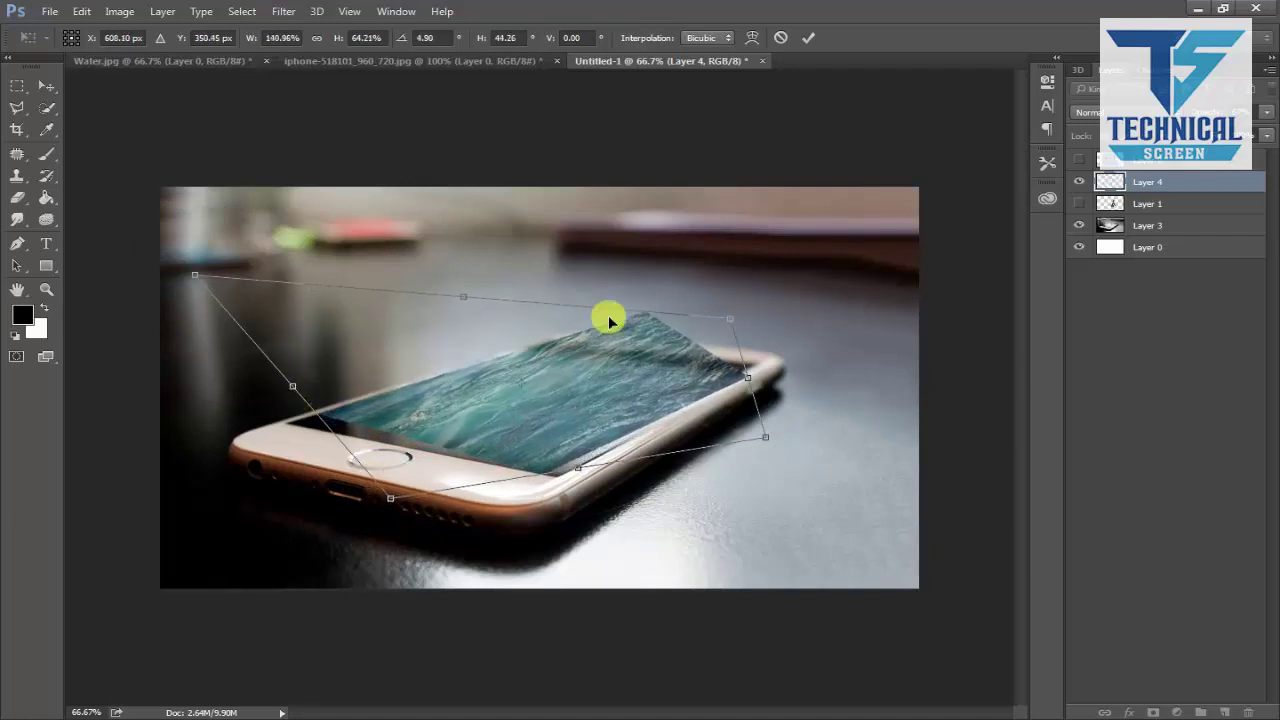
mouse_move(732, 320)
mouse_down()
mouse_move(625, 332)
mouse_move(612, 308)
mouse_up()
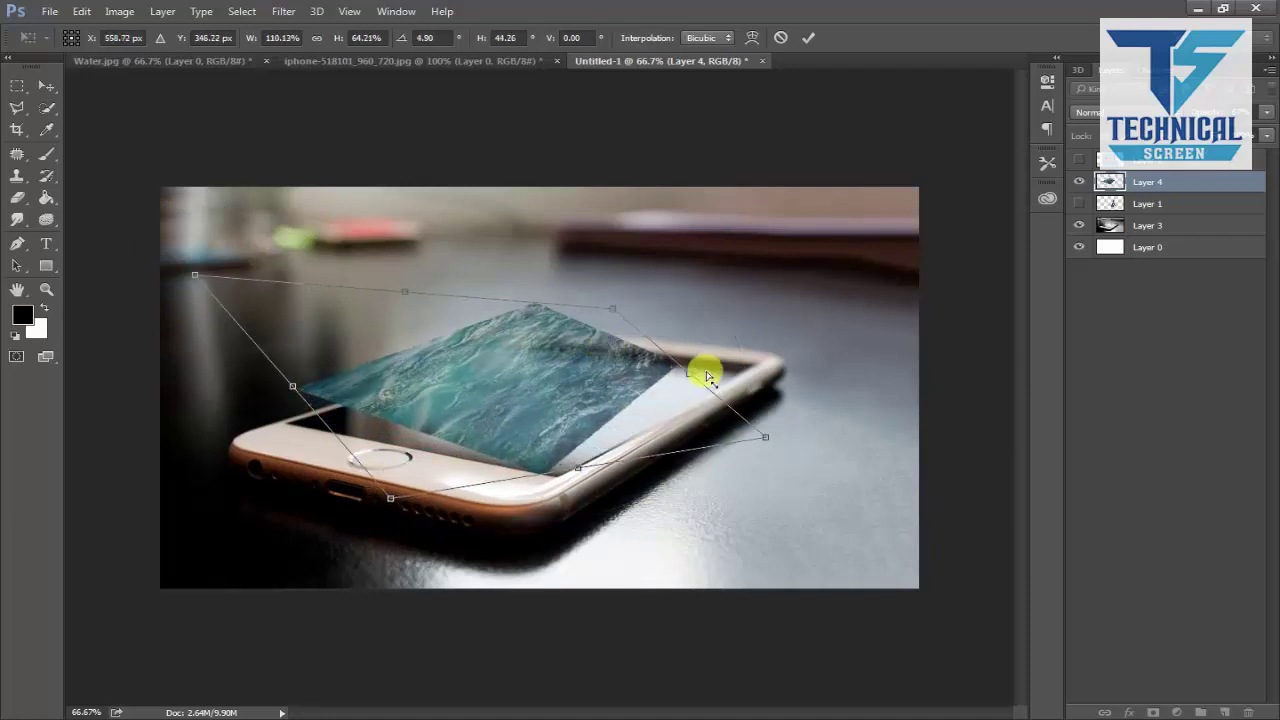
drag(707, 378, 737, 403)
Warp Layer 4's water image, dragging mesh points to the screen's edges and corners, and commit.
right_click(630, 399)
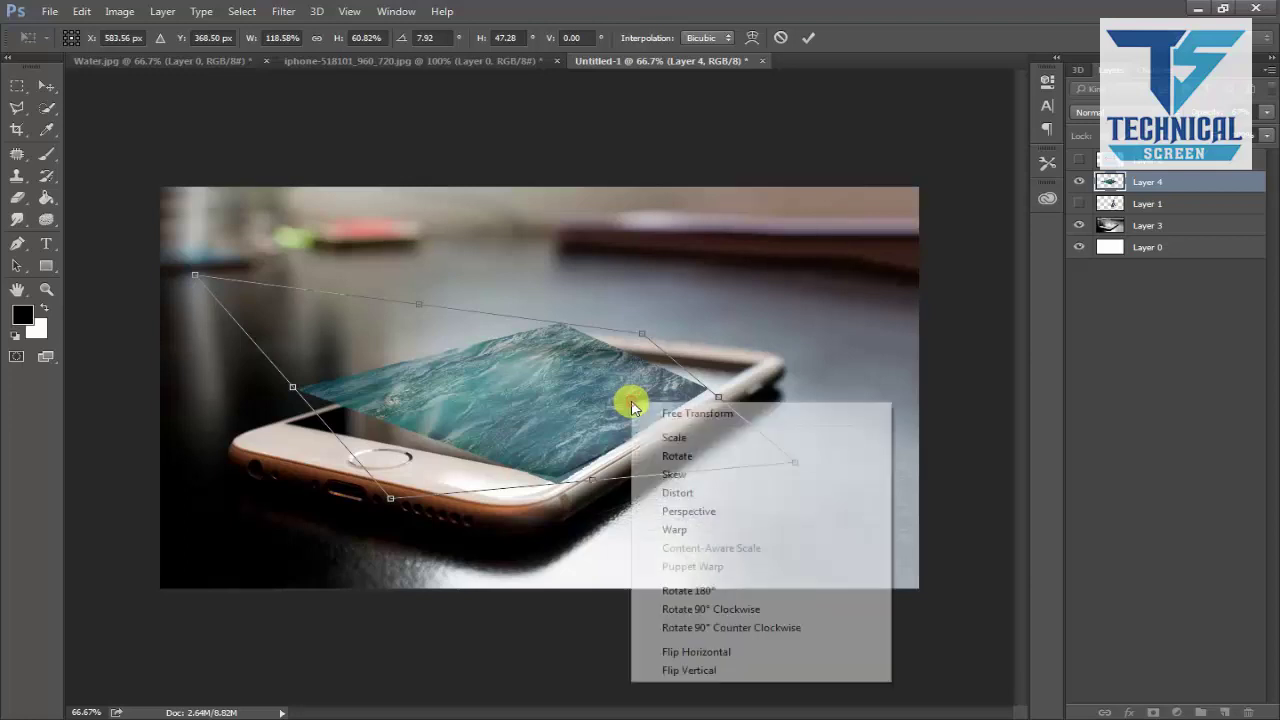
click(709, 530)
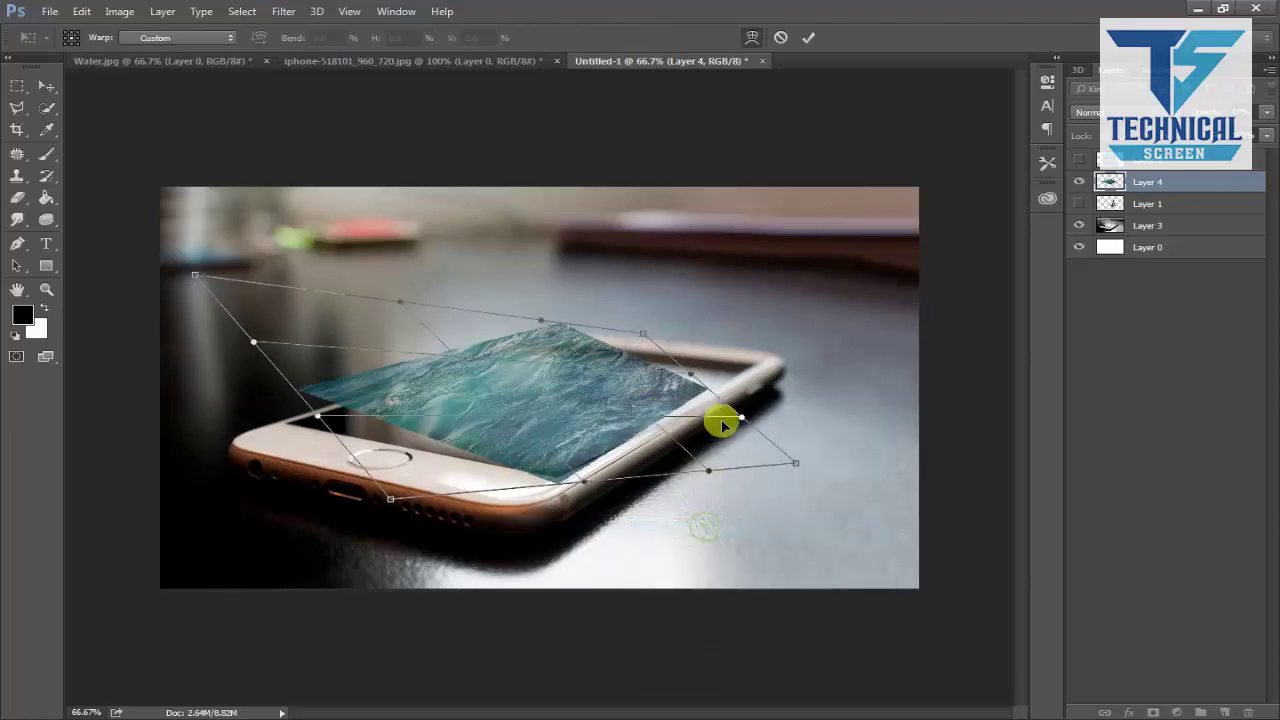
drag(694, 374, 738, 362)
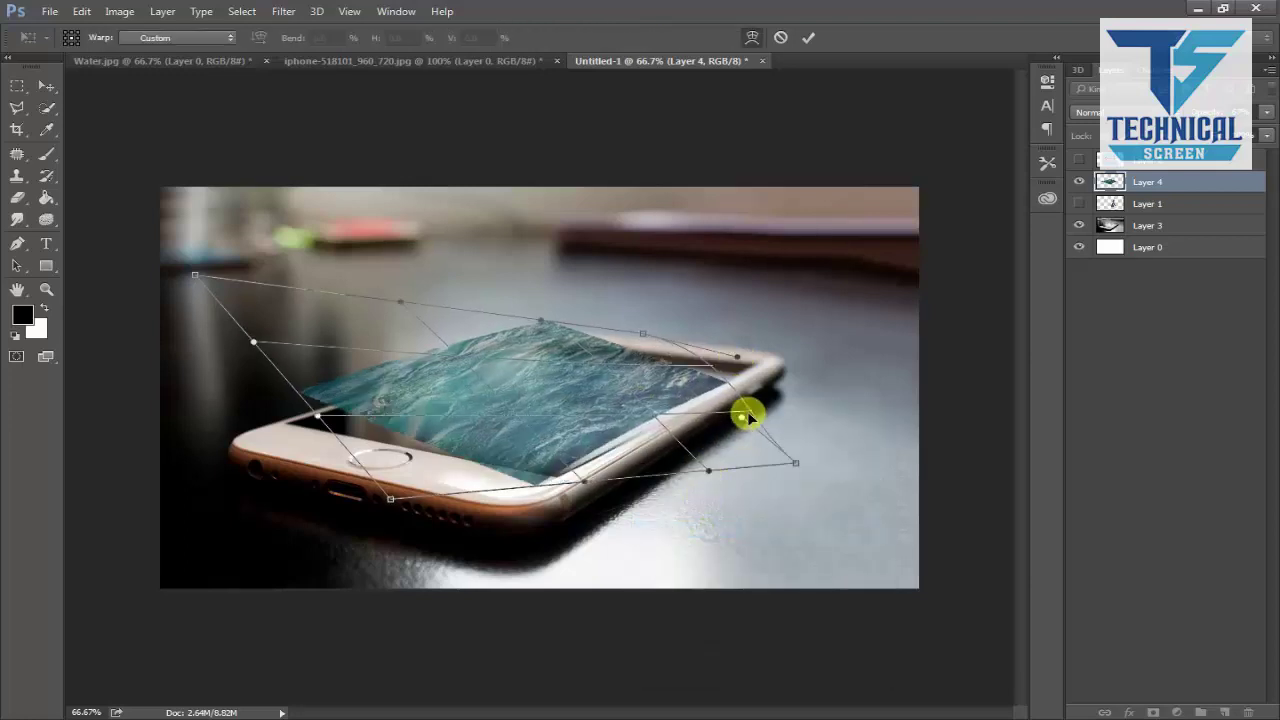
drag(748, 418, 767, 396)
drag(531, 323, 505, 372)
drag(251, 354, 239, 447)
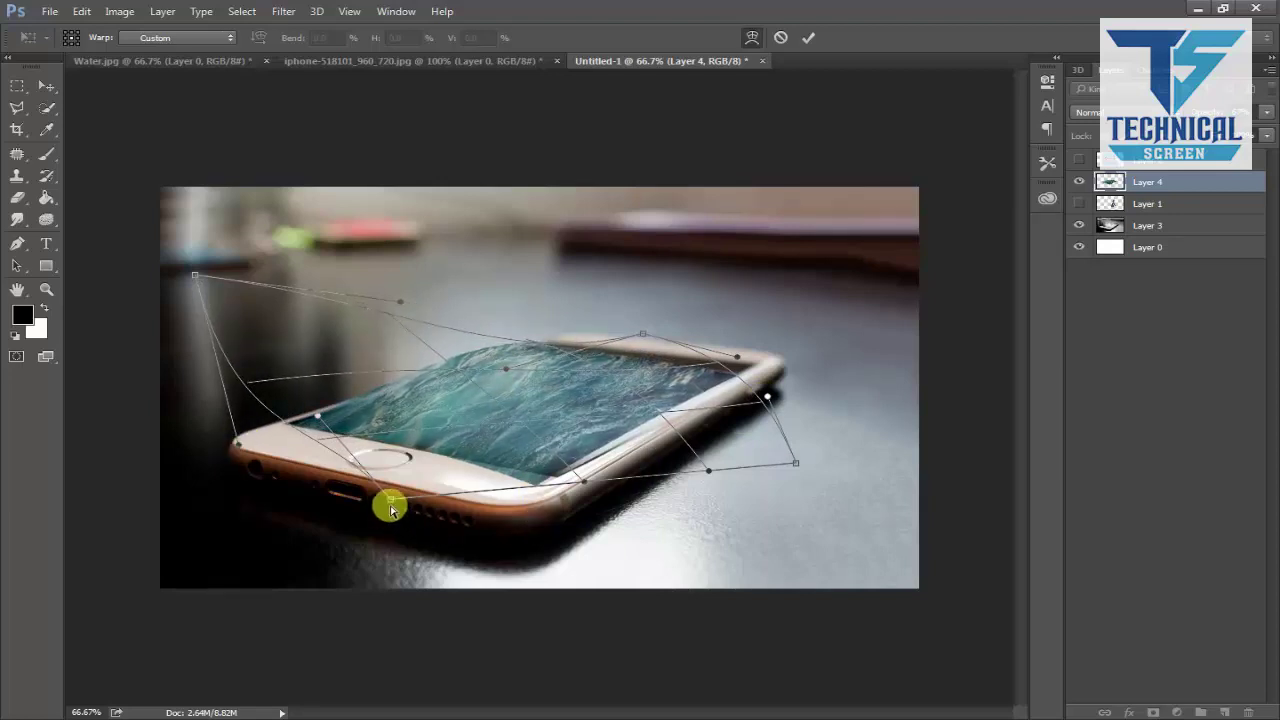
drag(388, 500, 454, 487)
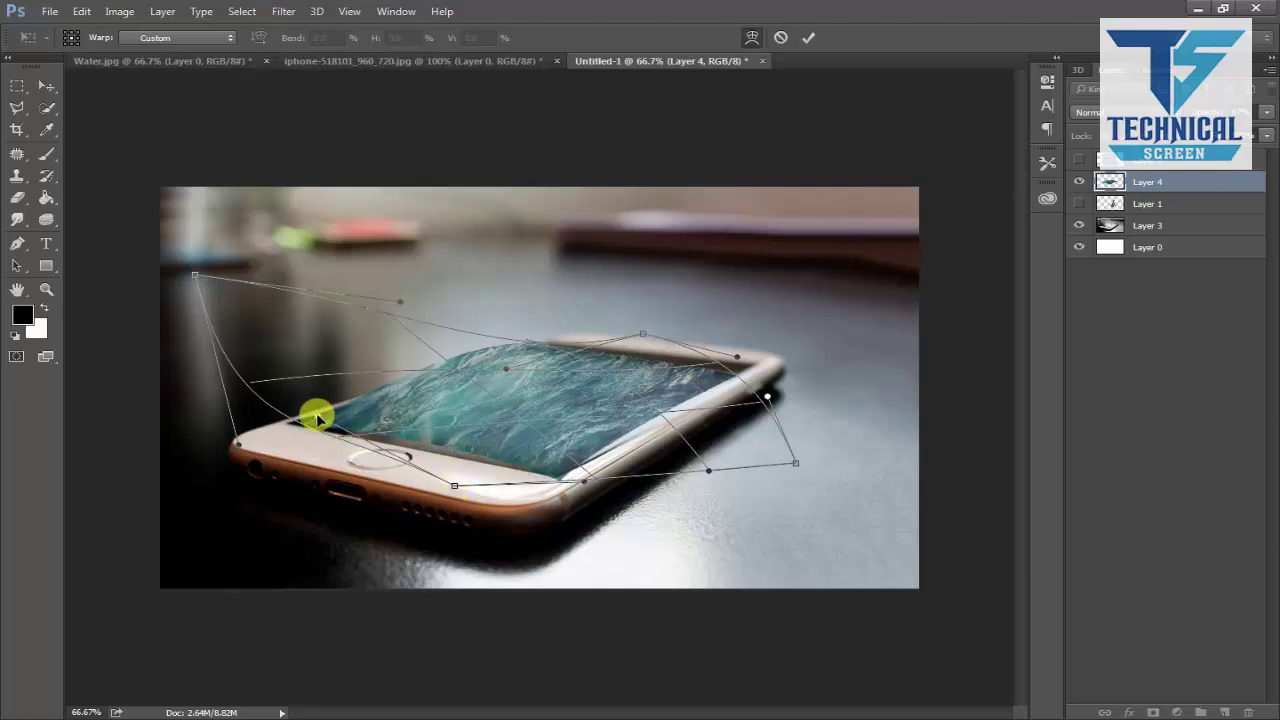
drag(318, 420, 268, 422)
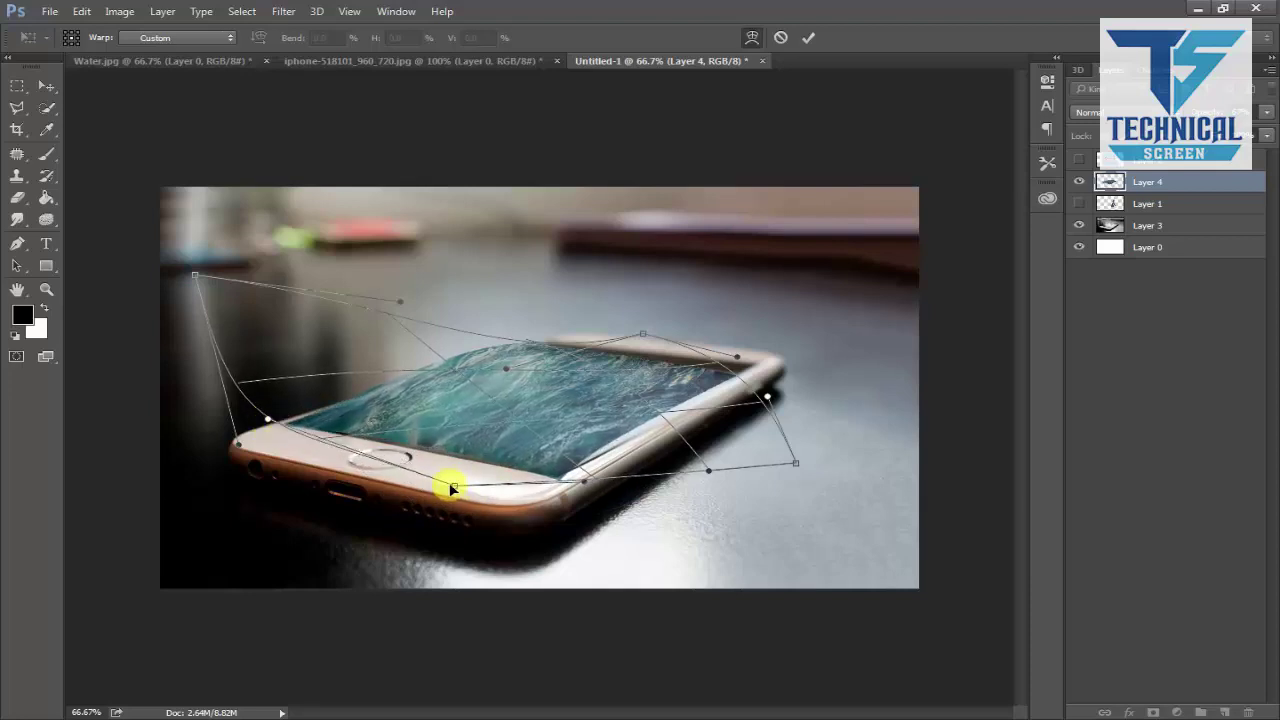
drag(452, 488, 440, 503)
drag(643, 334, 667, 321)
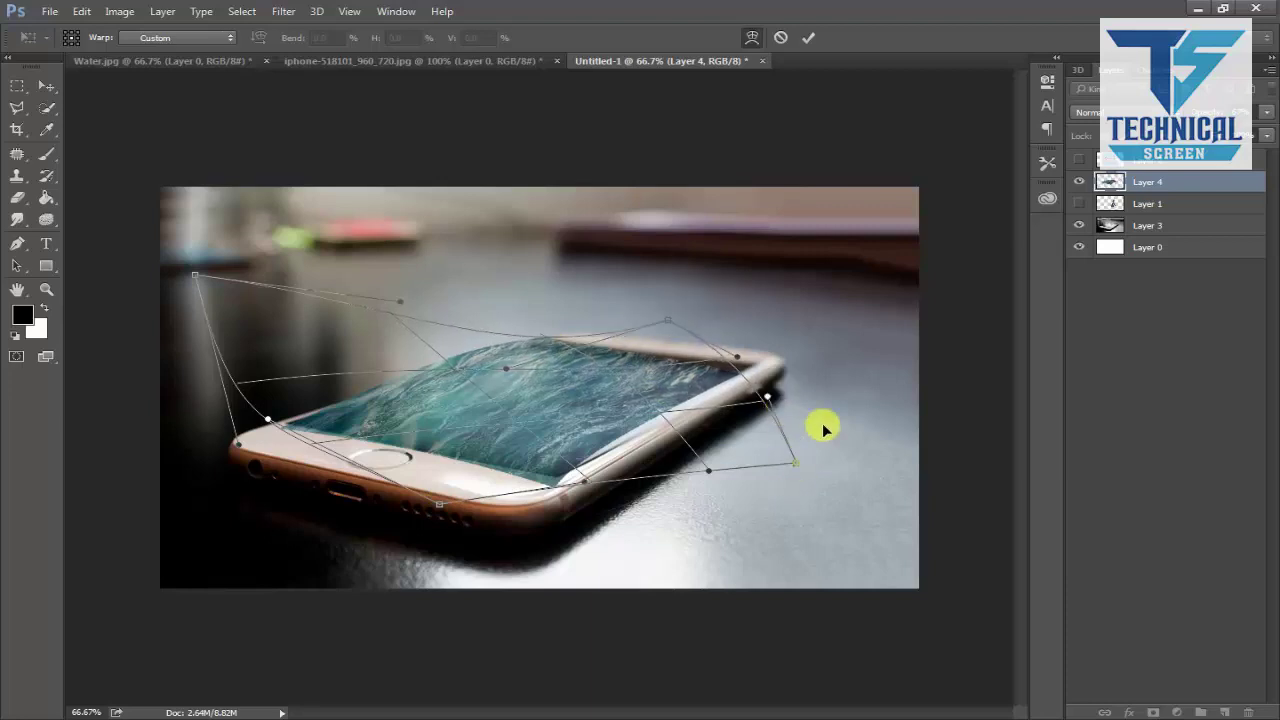
drag(822, 428, 866, 374)
key(Return)
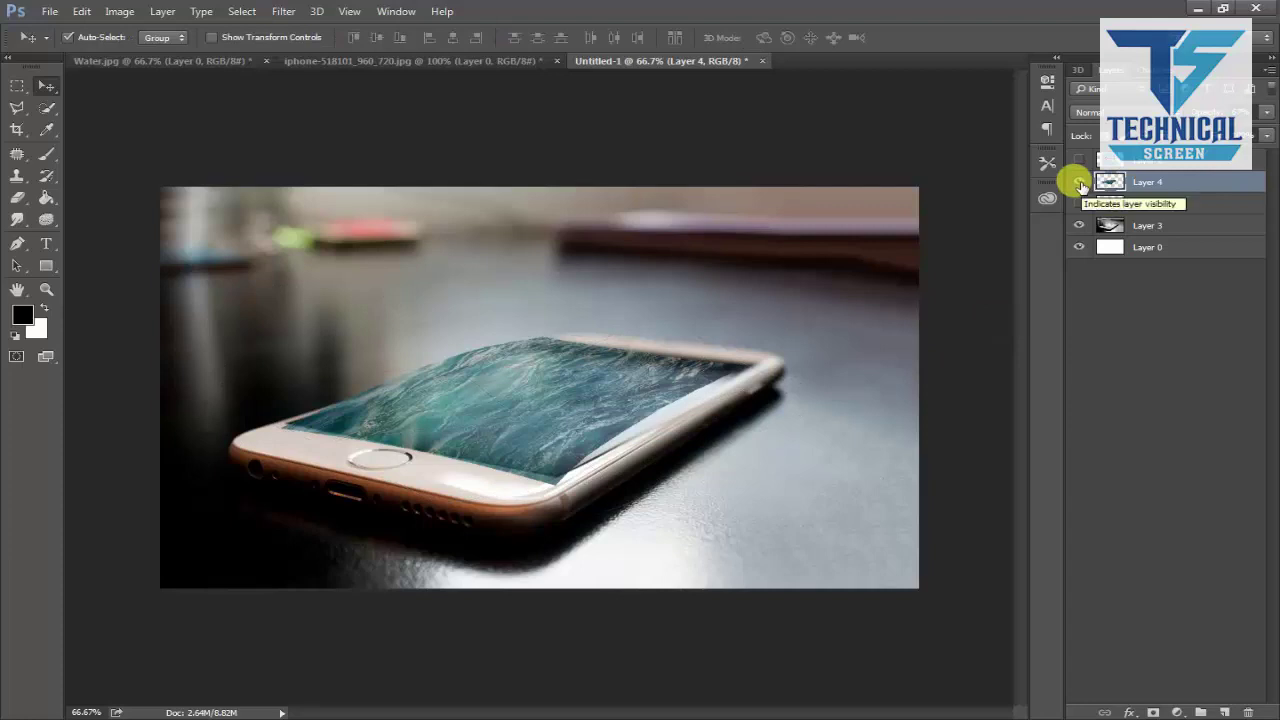
Hide Layer 4, select Layer 3, and trace the phone screen's outline with the Pen tool.
click(1080, 186)
click(1150, 225)
key(p)
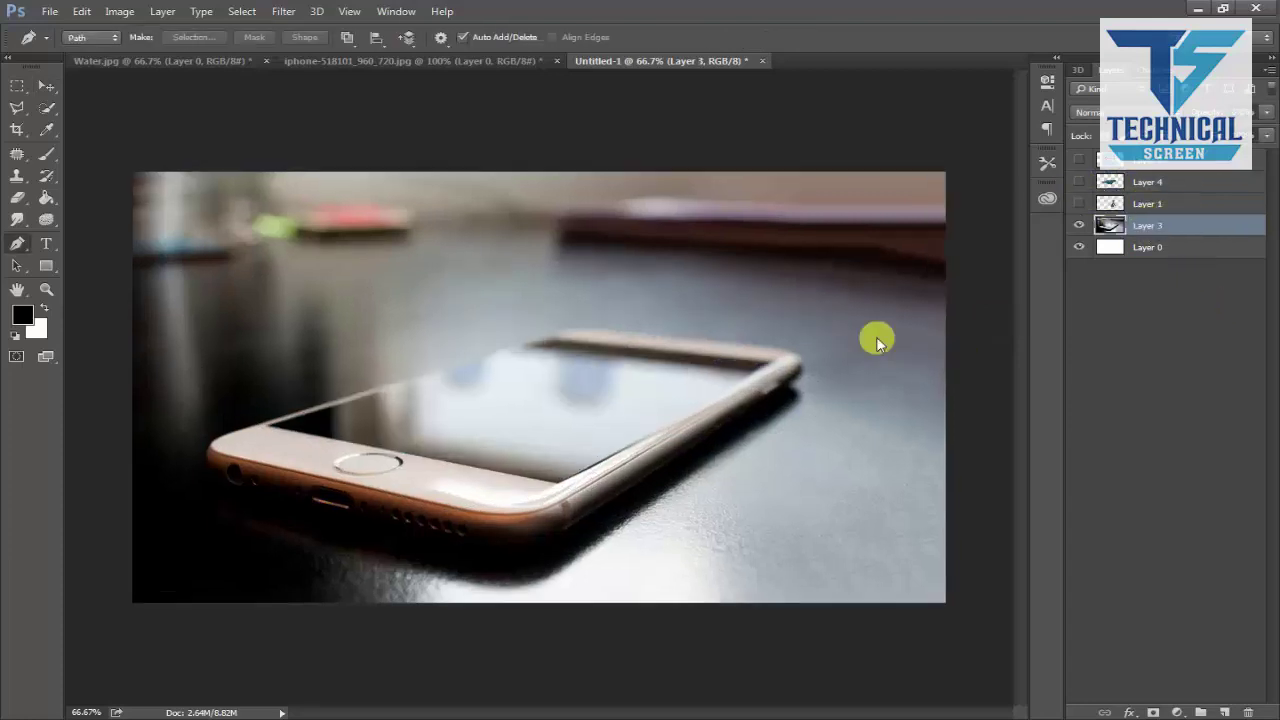
key(ctrl+plus)
click(565, 522)
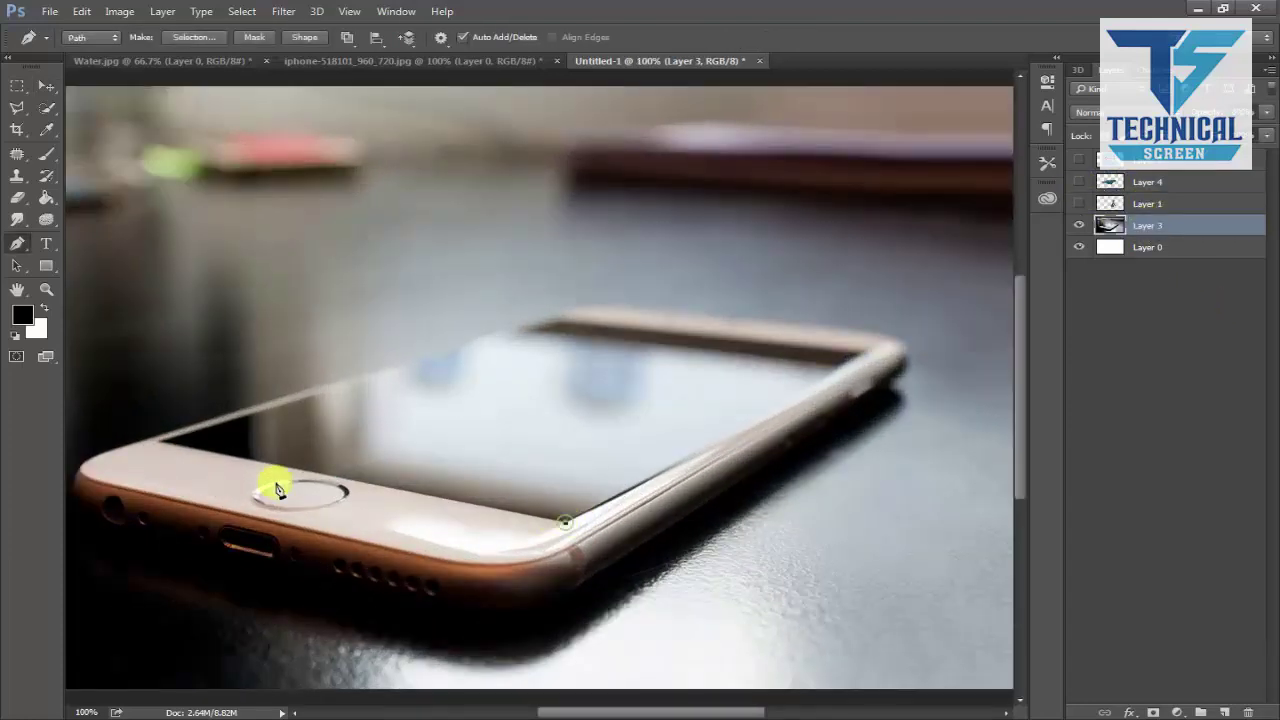
click(158, 442)
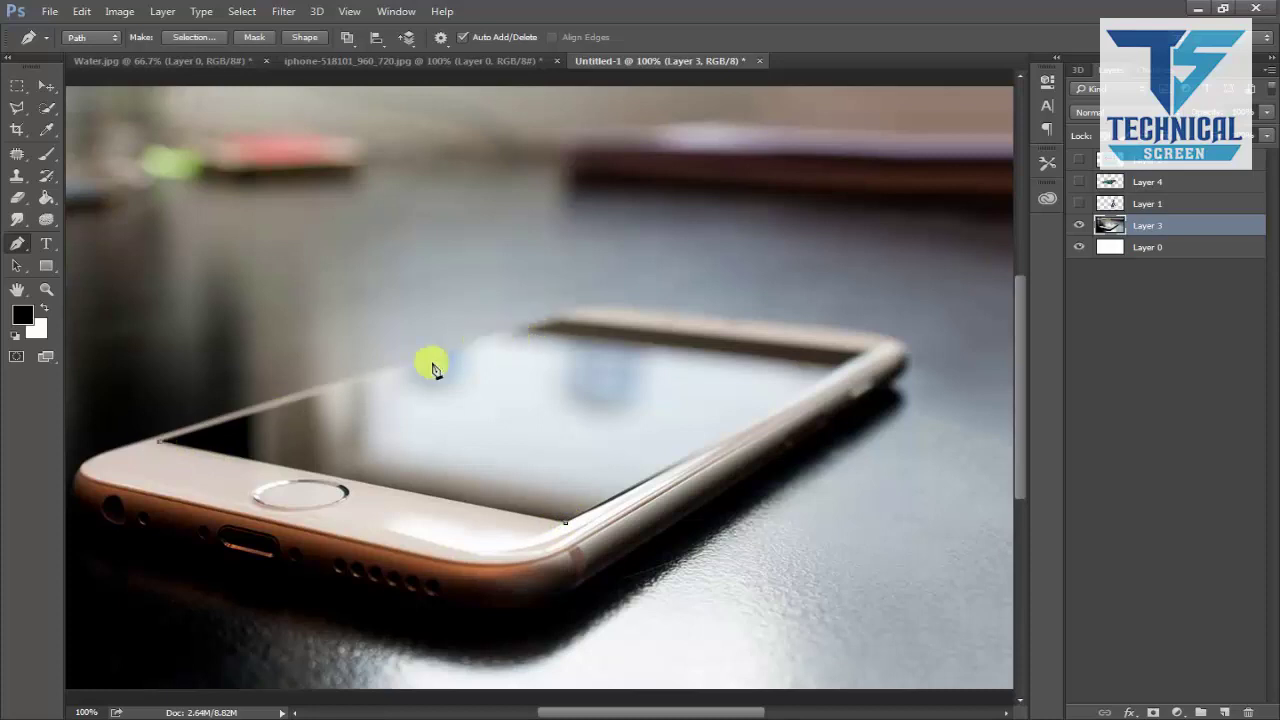
click(343, 389)
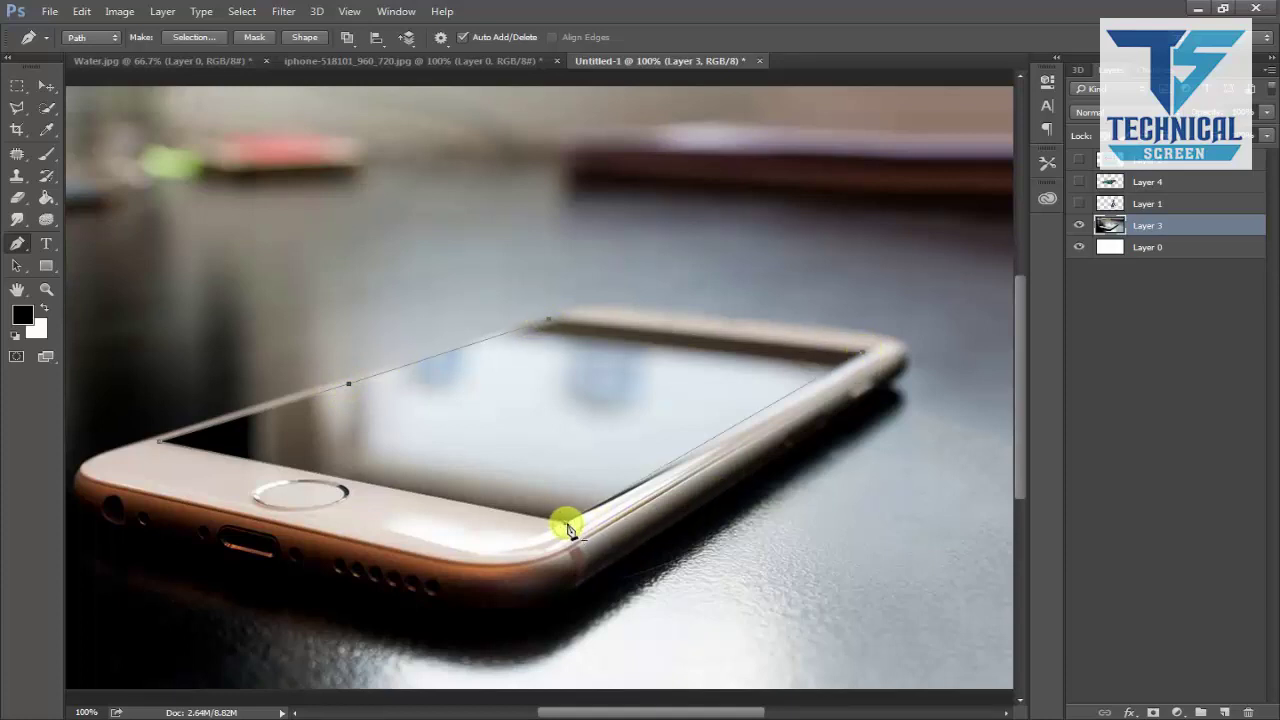
click(566, 524)
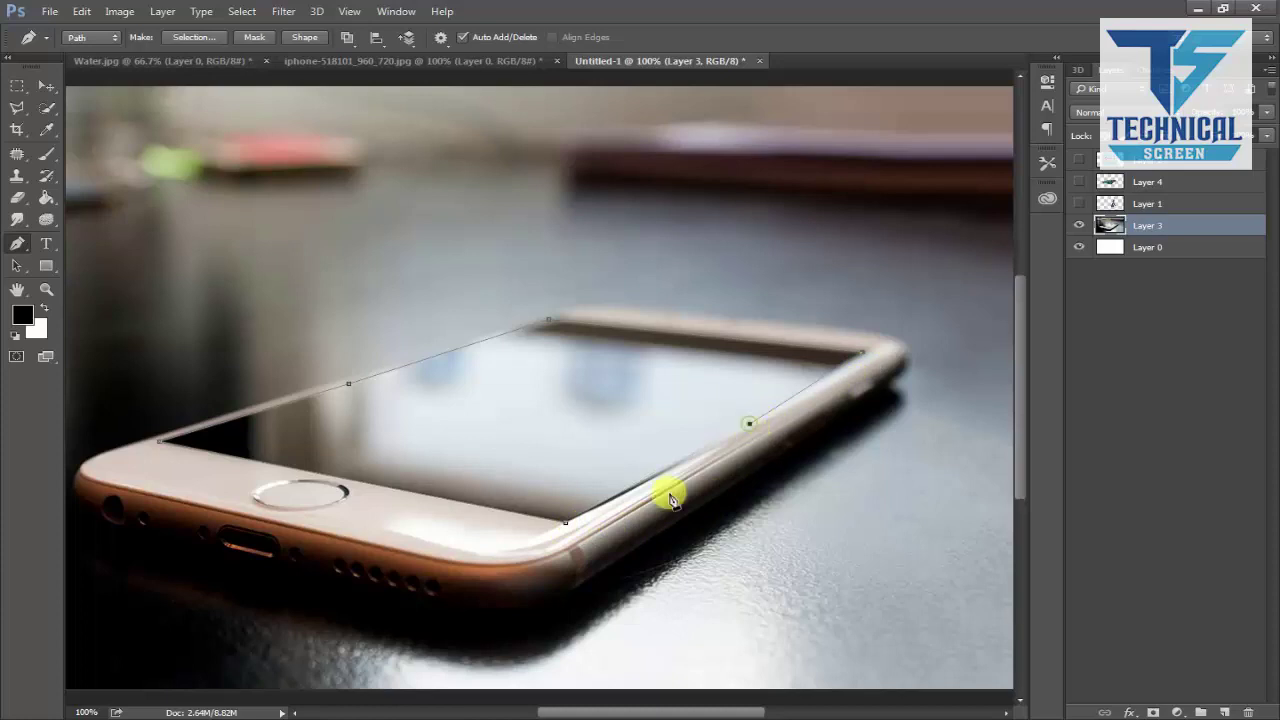
Turn the screen path into a feathered selection, fill it with white, and deselect.
key(ctrl+Return)
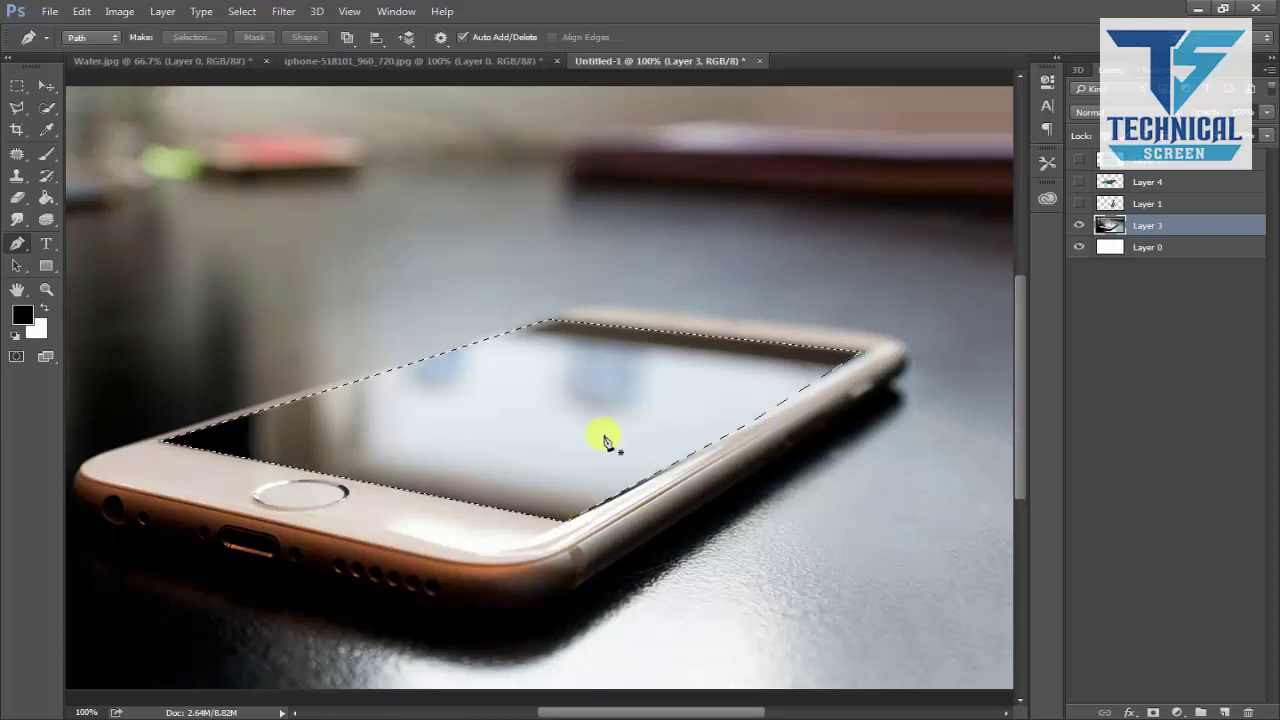
key(l)
right_click(620, 420)
click(660, 77)
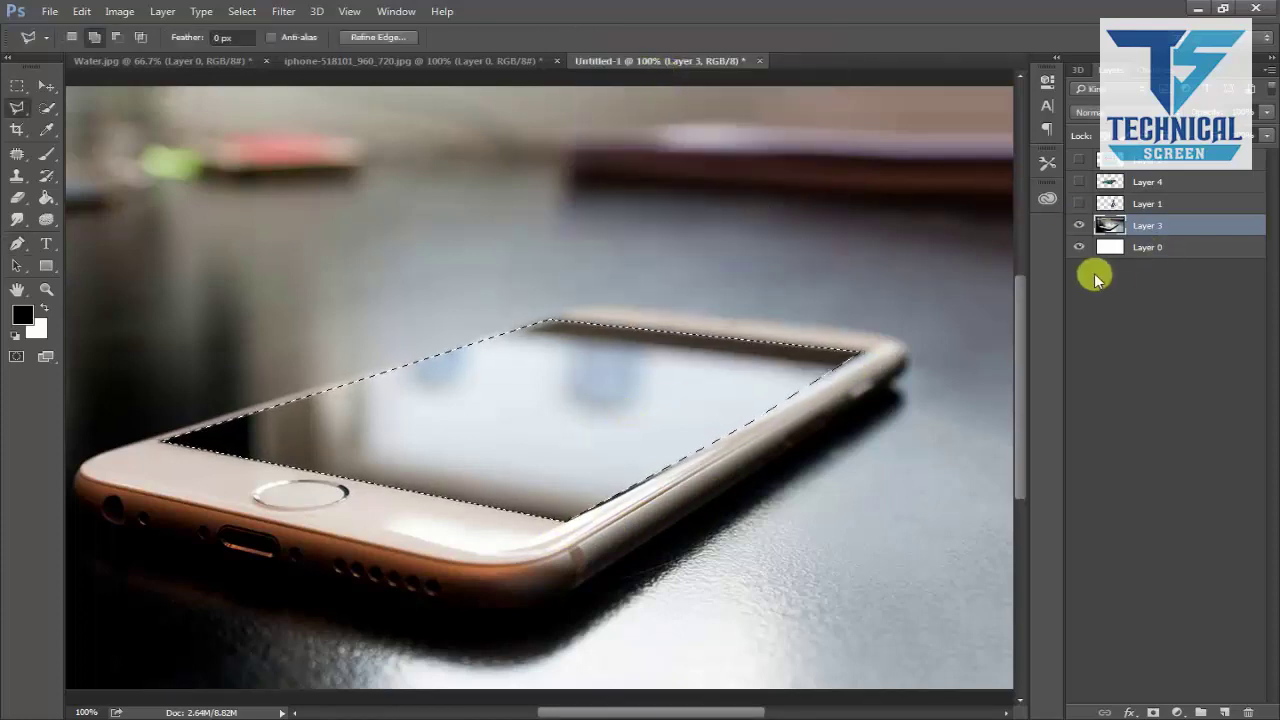
key(Delete)
key(ctrl+d)
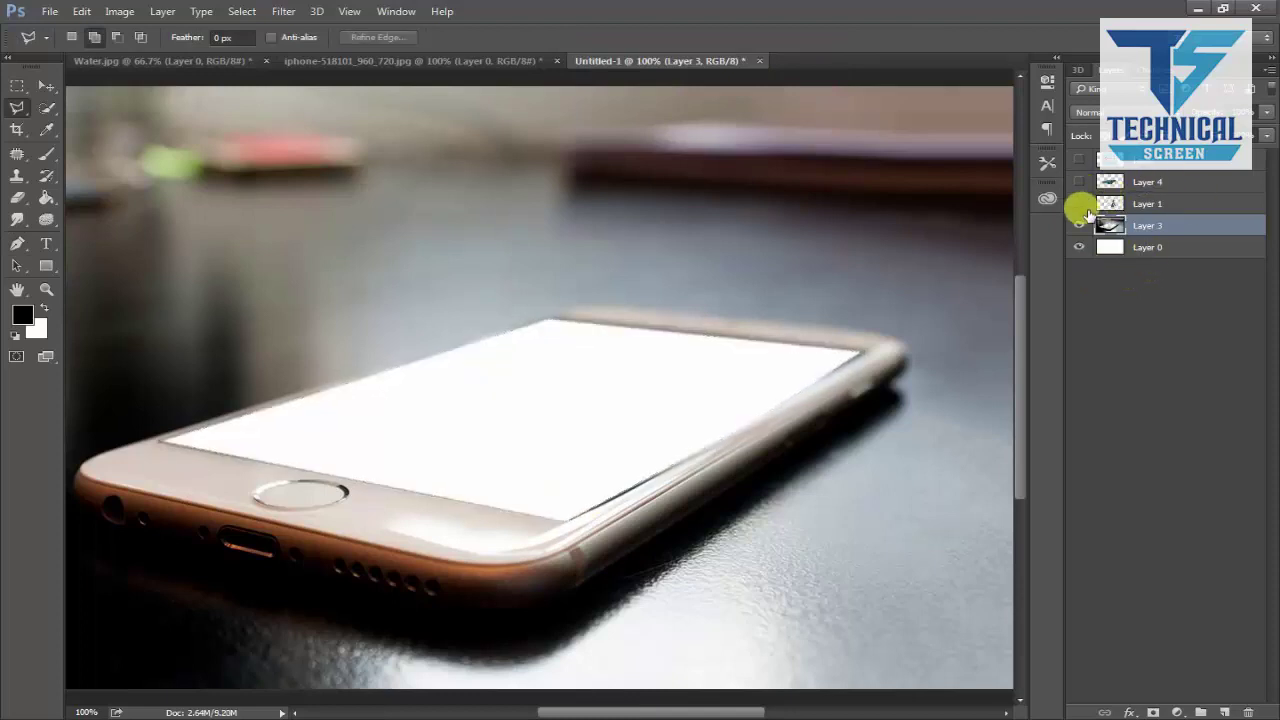
Show Layer 4 at full opacity and move it below Layer 3.
click(1079, 182)
key(v)
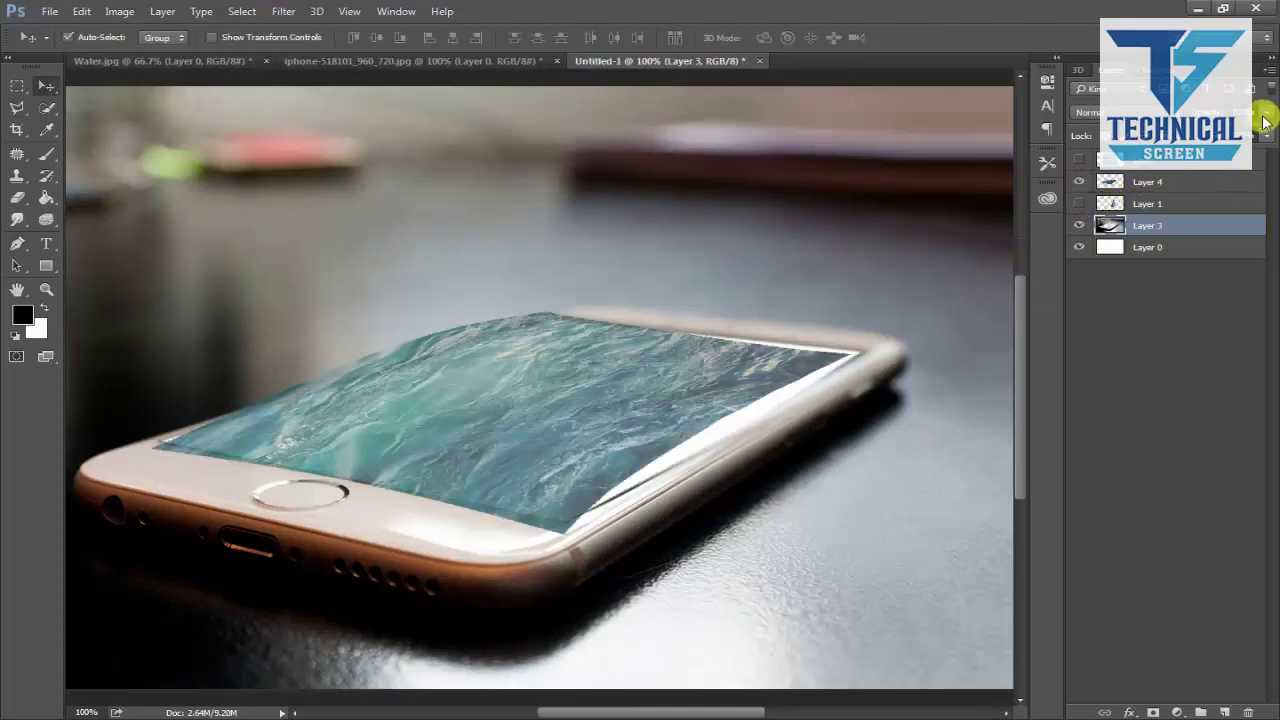
click(1200, 308)
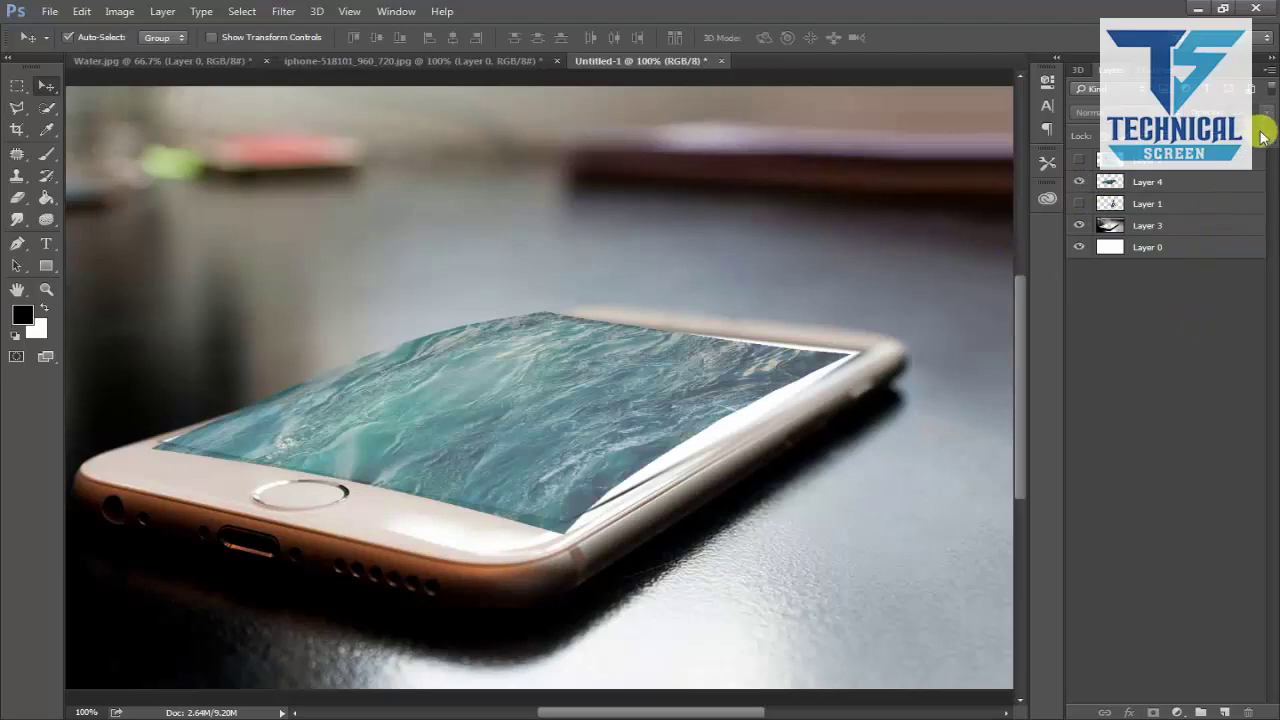
click(1152, 184)
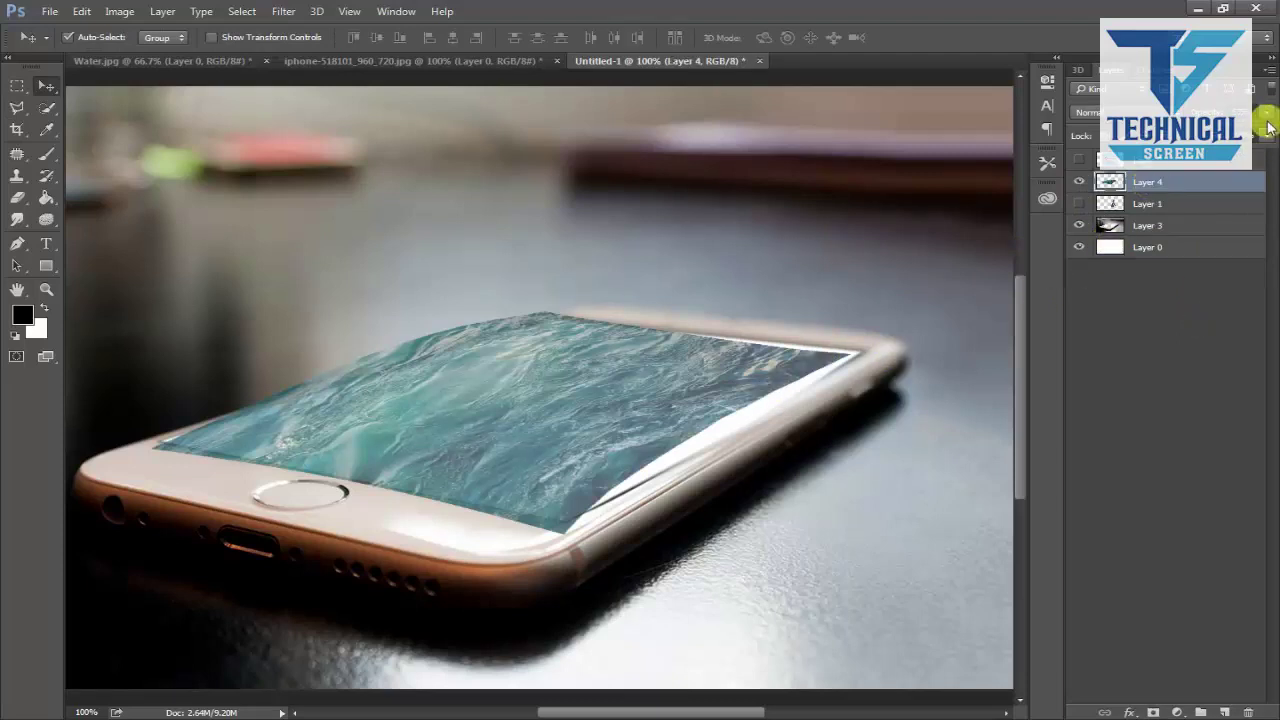
key(0)
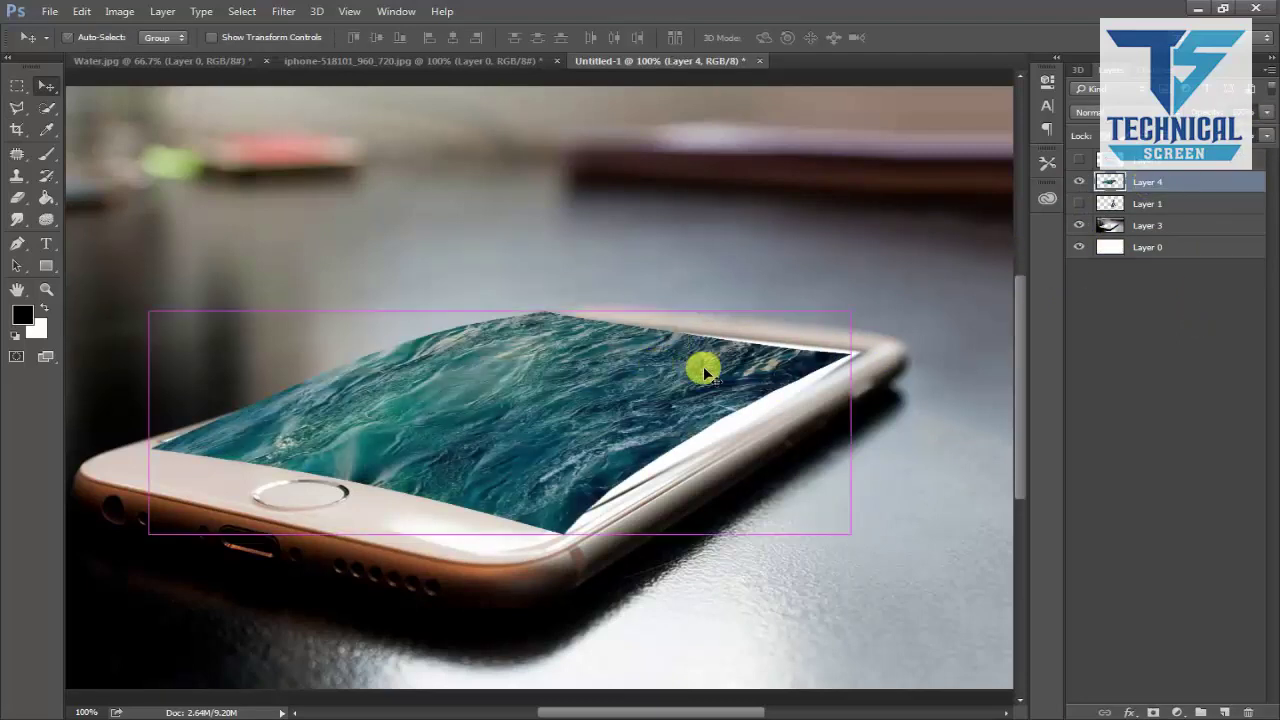
key(ctrl+bracketleft)
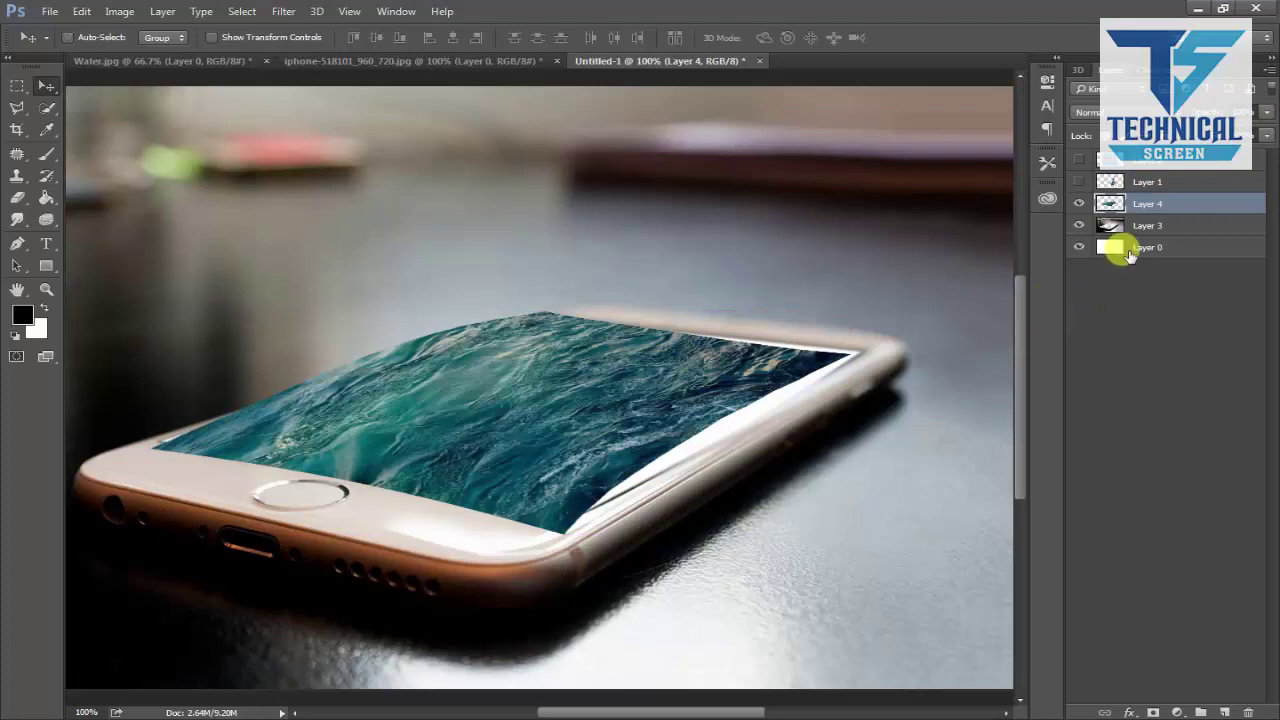
key(ctrl+bracketleft)
Transform the water layer to fit the phone screen's perspective.
key(ctrl+t)
mouse_move(860, 292)
mouse_down()
mouse_move(907, 289)
mouse_move(980, 314)
mouse_up()
key(Return)
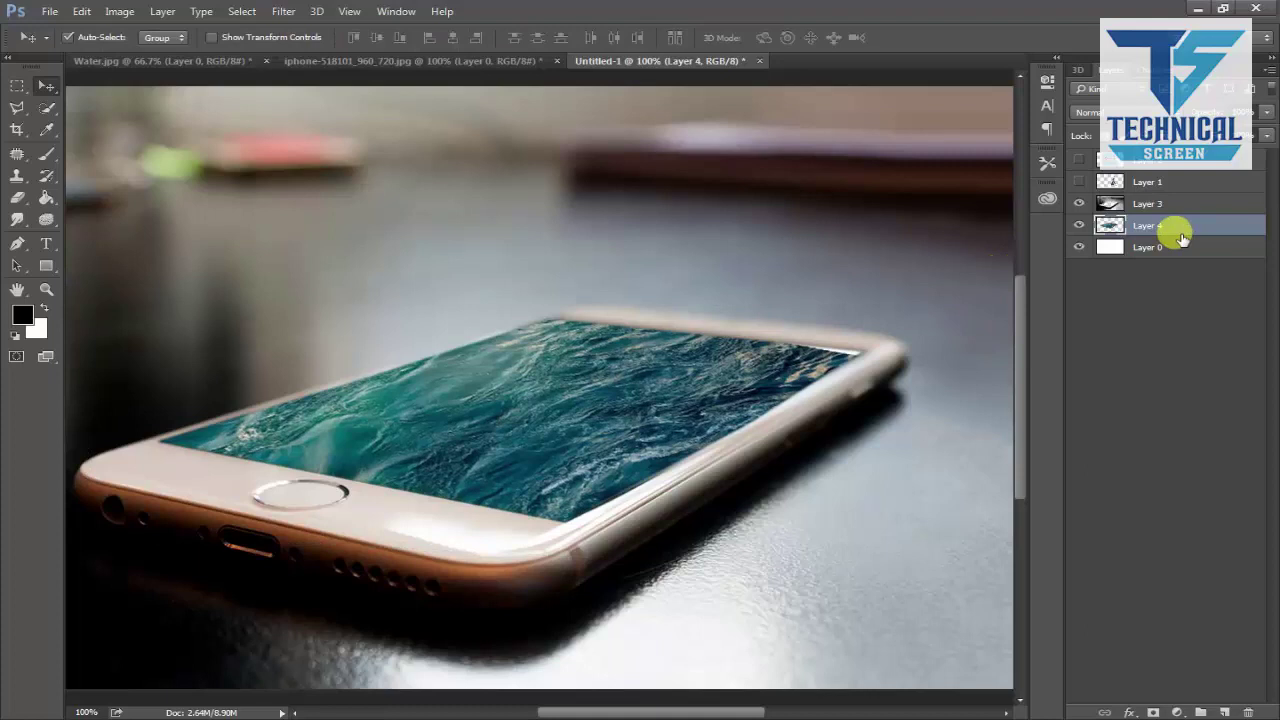
Adjust the water's midtones with Levels and show the man's Layer 1.
key(ctrl+l)
drag(978, 390, 980, 392)
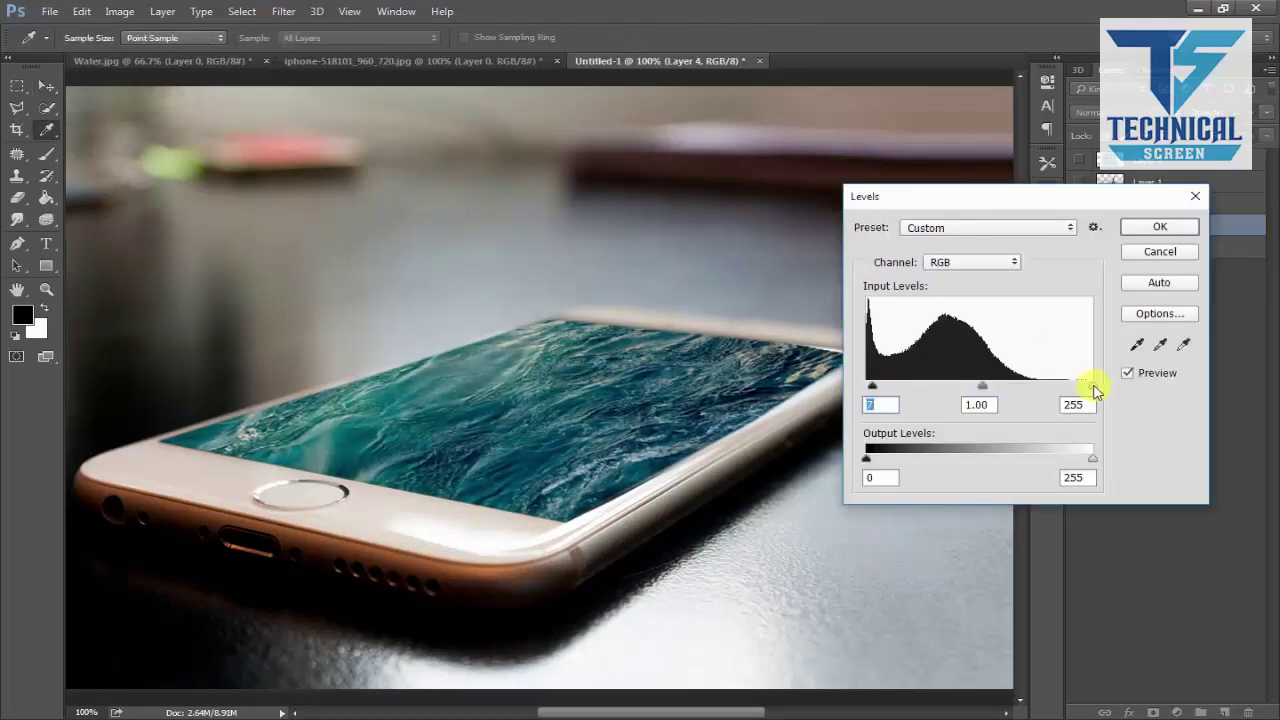
key(Return)
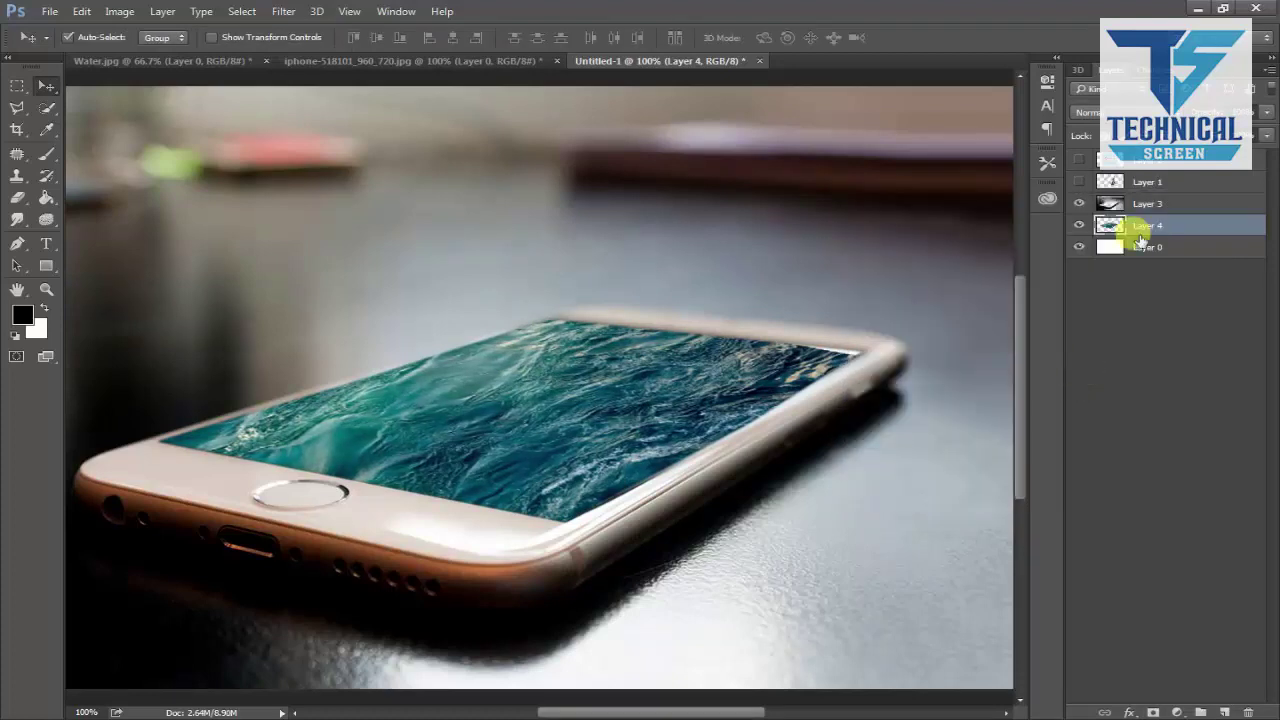
click(1079, 182)
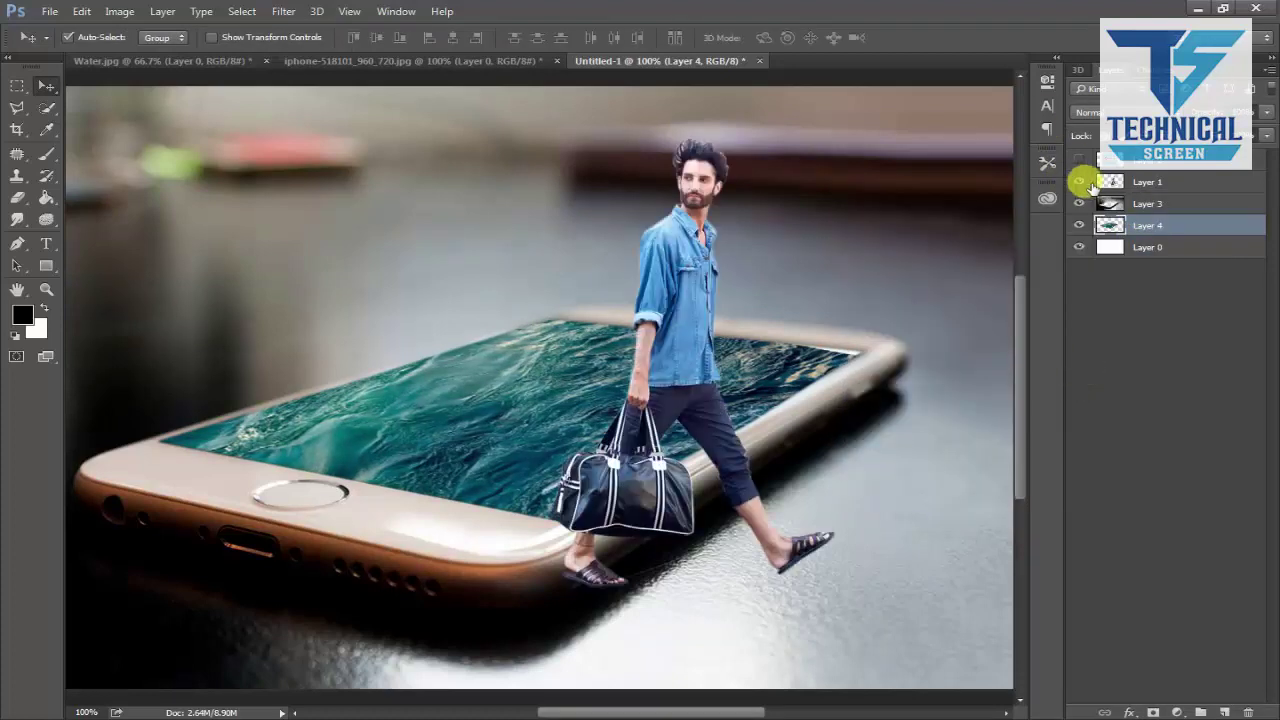
Scale the man on Layer 1 to about 96% and shift him up and left.
click(1150, 184)
key(ctrl+t)
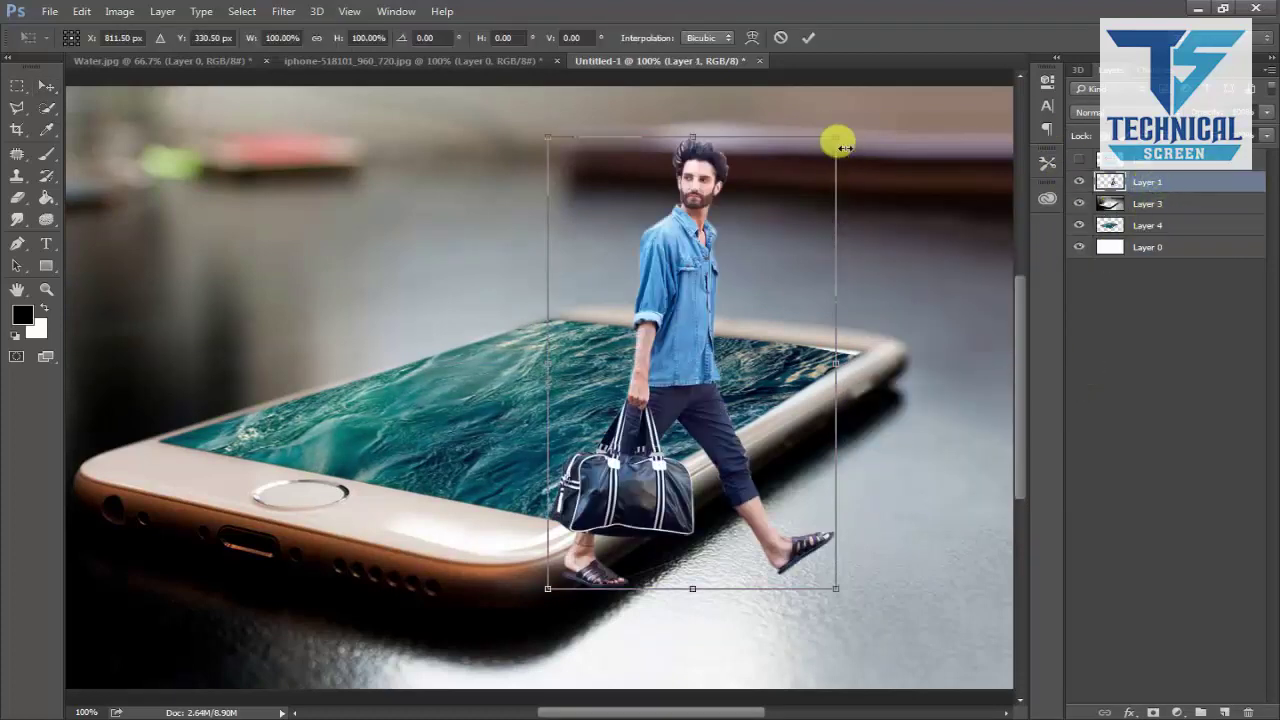
drag(834, 140, 805, 207)
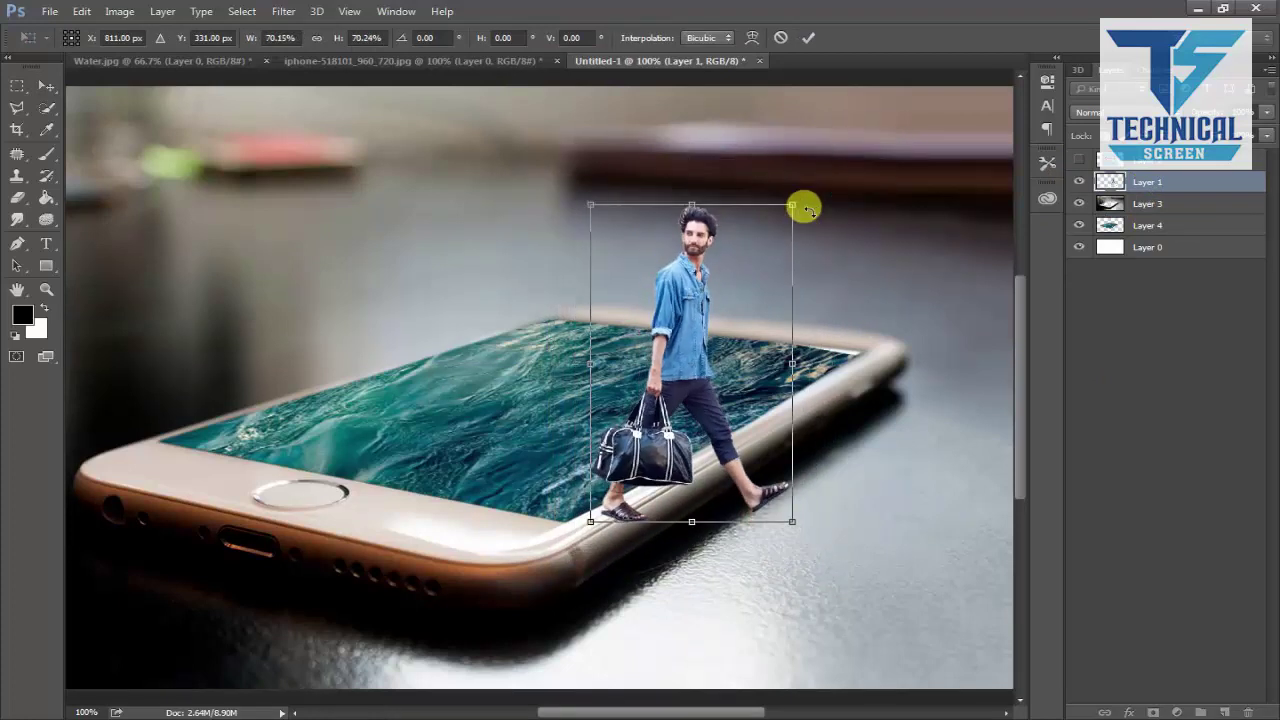
key(ctrl+minus)
key(ctrl+minus)
drag(705, 262, 745, 242)
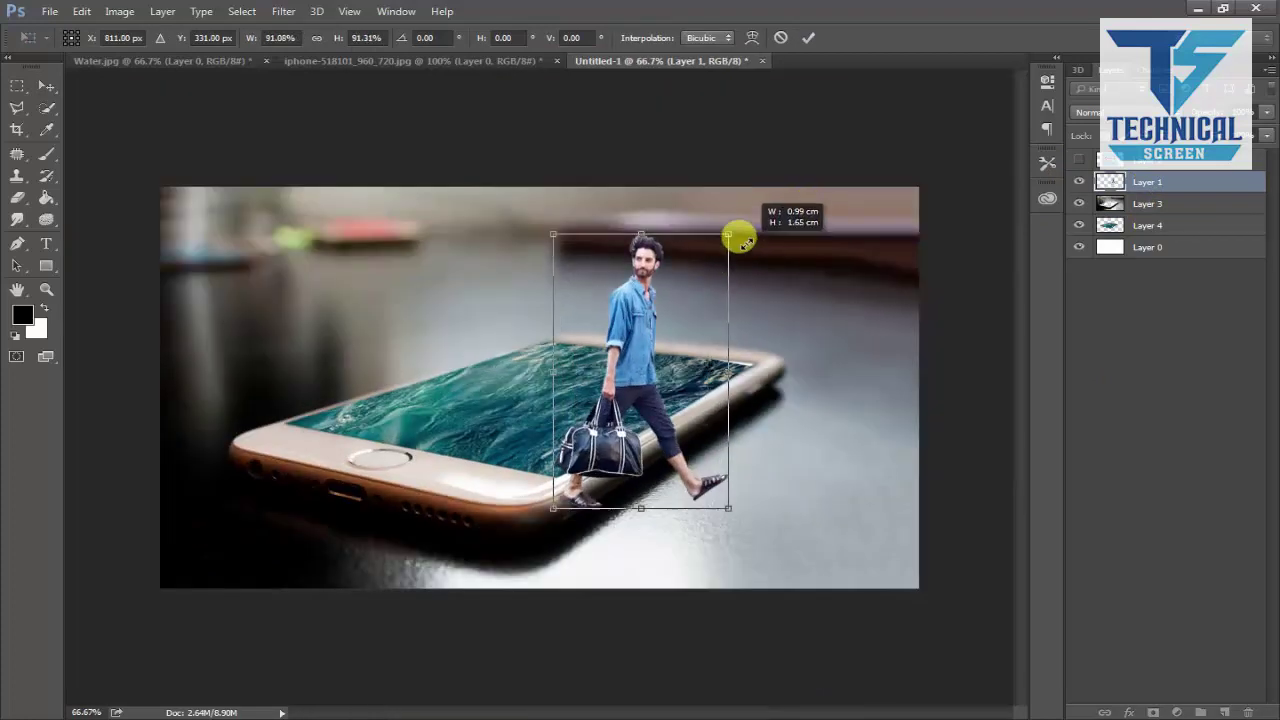
drag(623, 337, 619, 323)
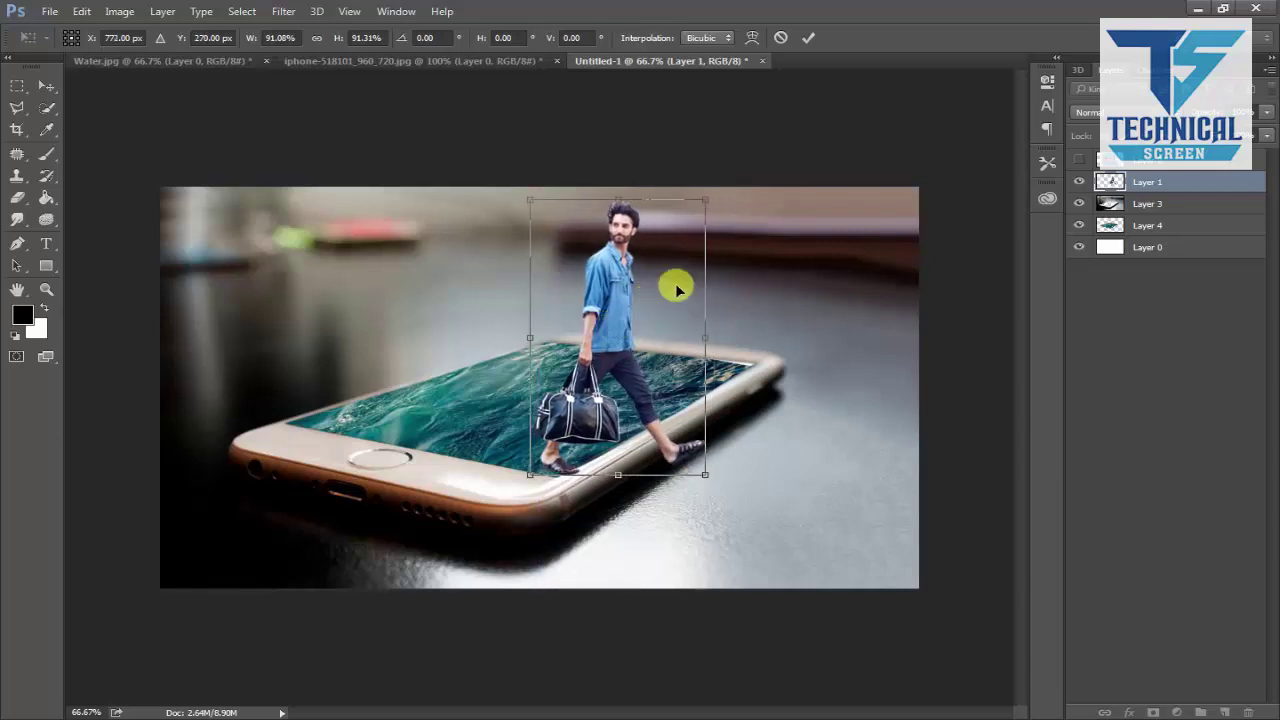
drag(706, 199, 710, 192)
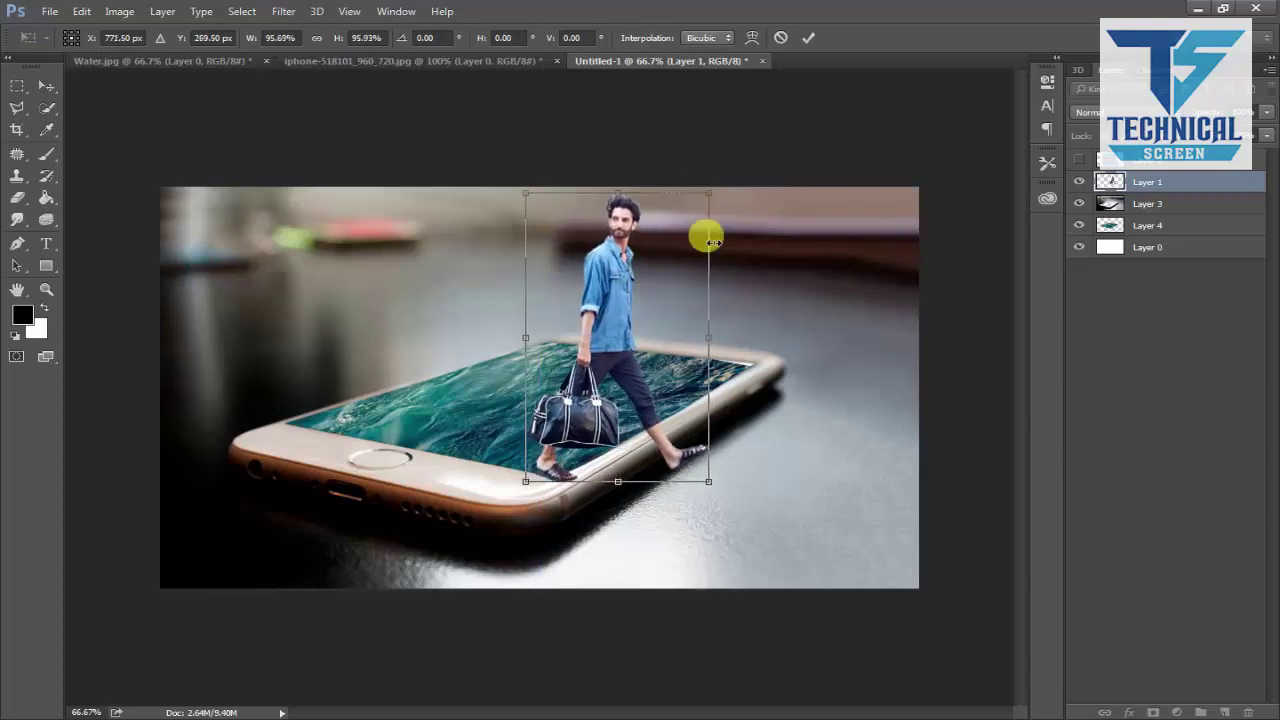
key(Return)
Select and show the boat's Layer 2, and zoom to 200% on the paddle with the Pen tool.
click(1090, 168)
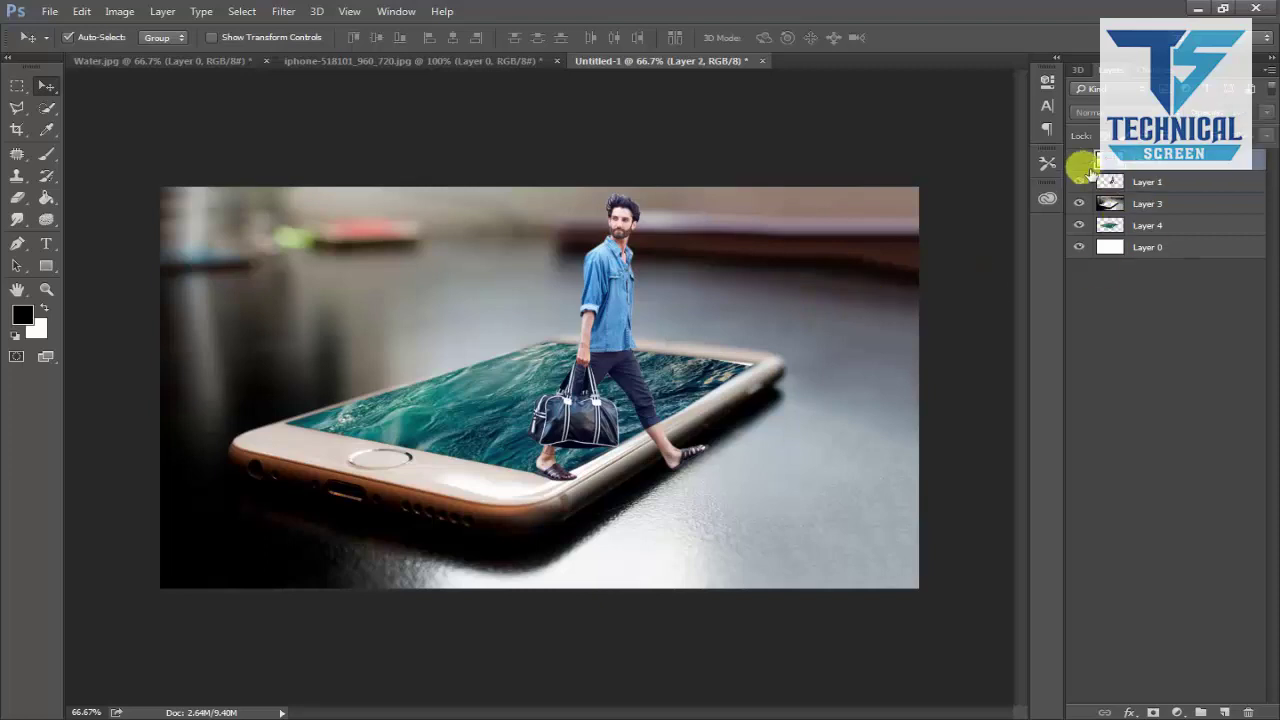
click(1079, 162)
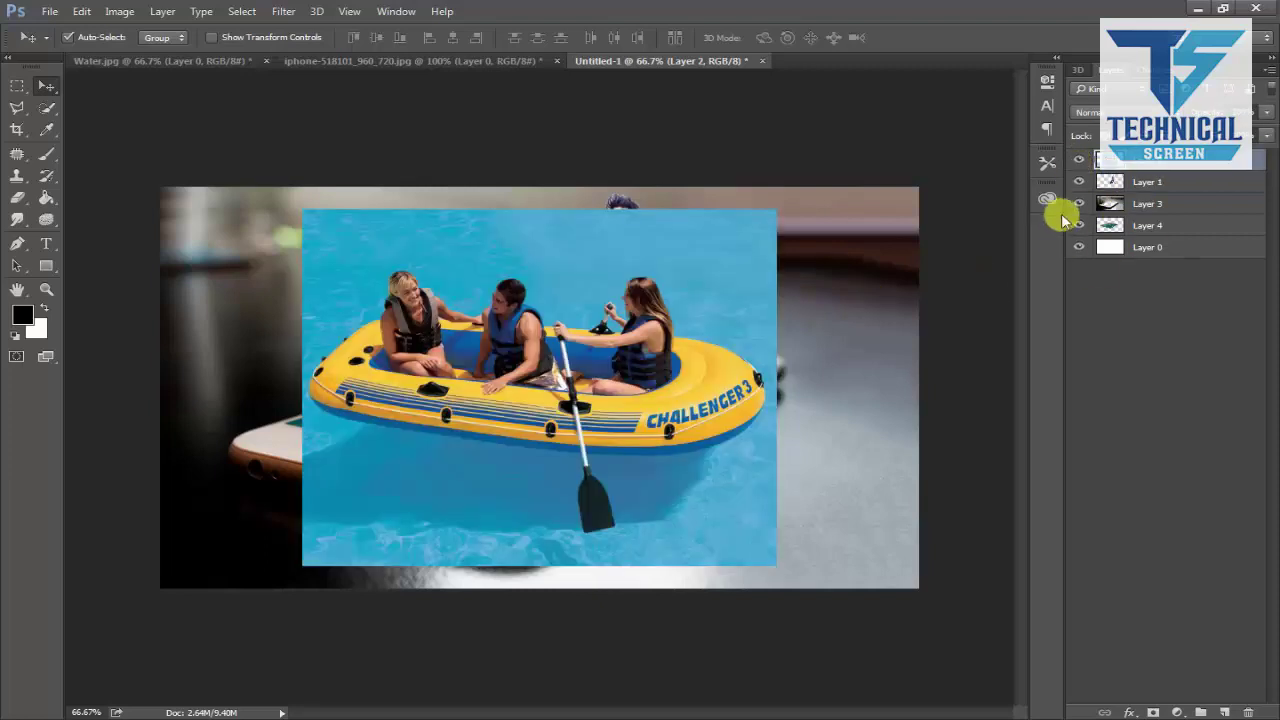
key(p)
key(ctrl+plus)
key(ctrl+plus)
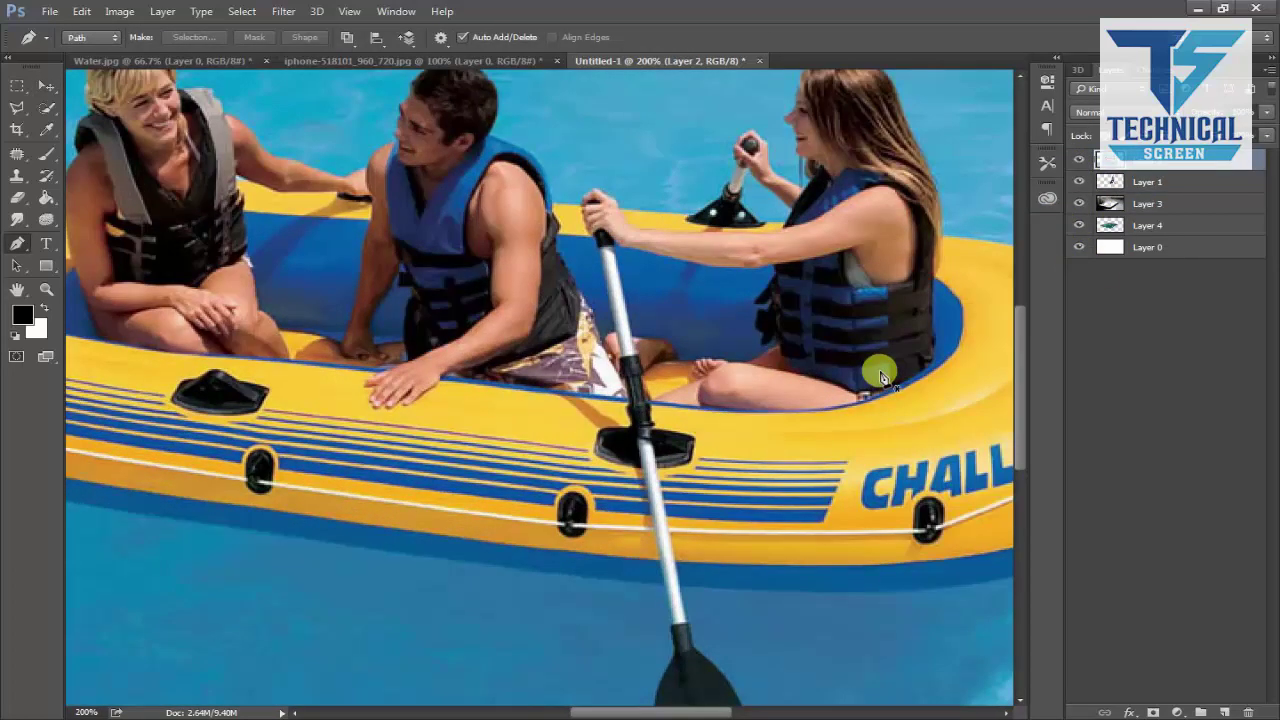
key(ctrl+minus)
key(Tab)
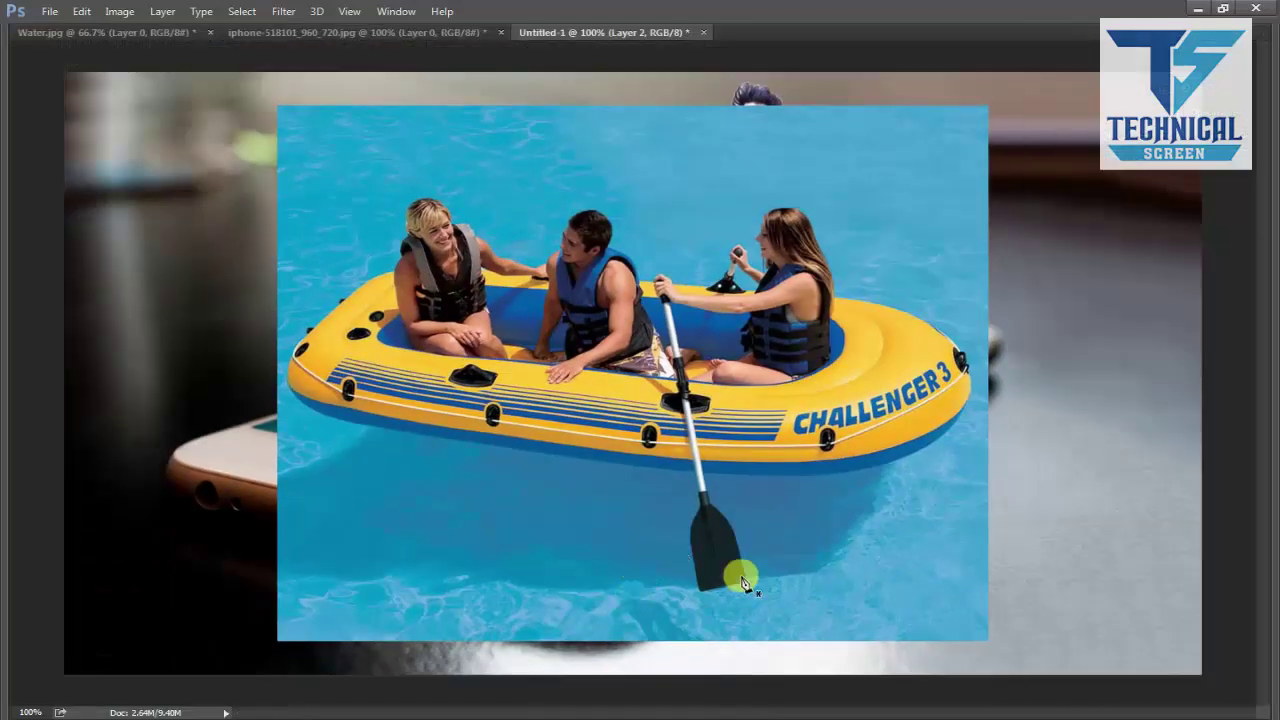
key(ctrl+plus)
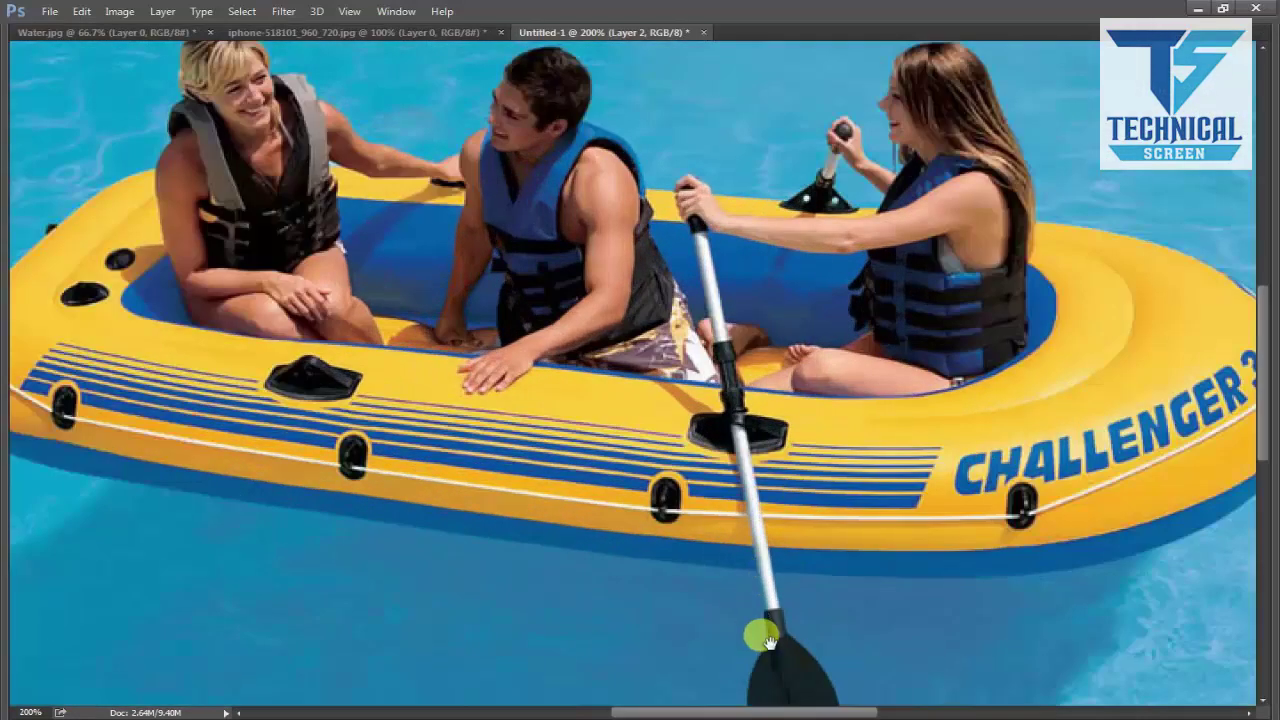
drag(757, 629, 748, 538)
drag(730, 684, 722, 637)
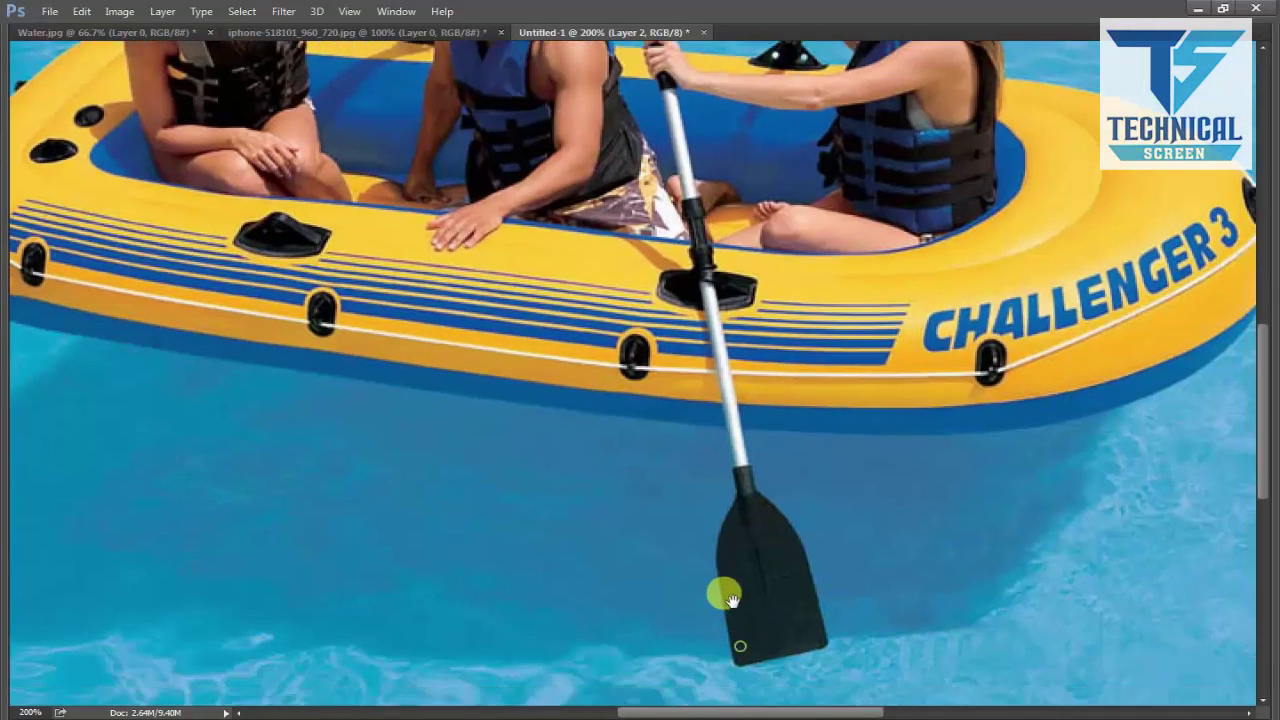
Start the outline at the paddle blade and trace up the paddle's left edge.
click(735, 662)
click(726, 614)
click(719, 572)
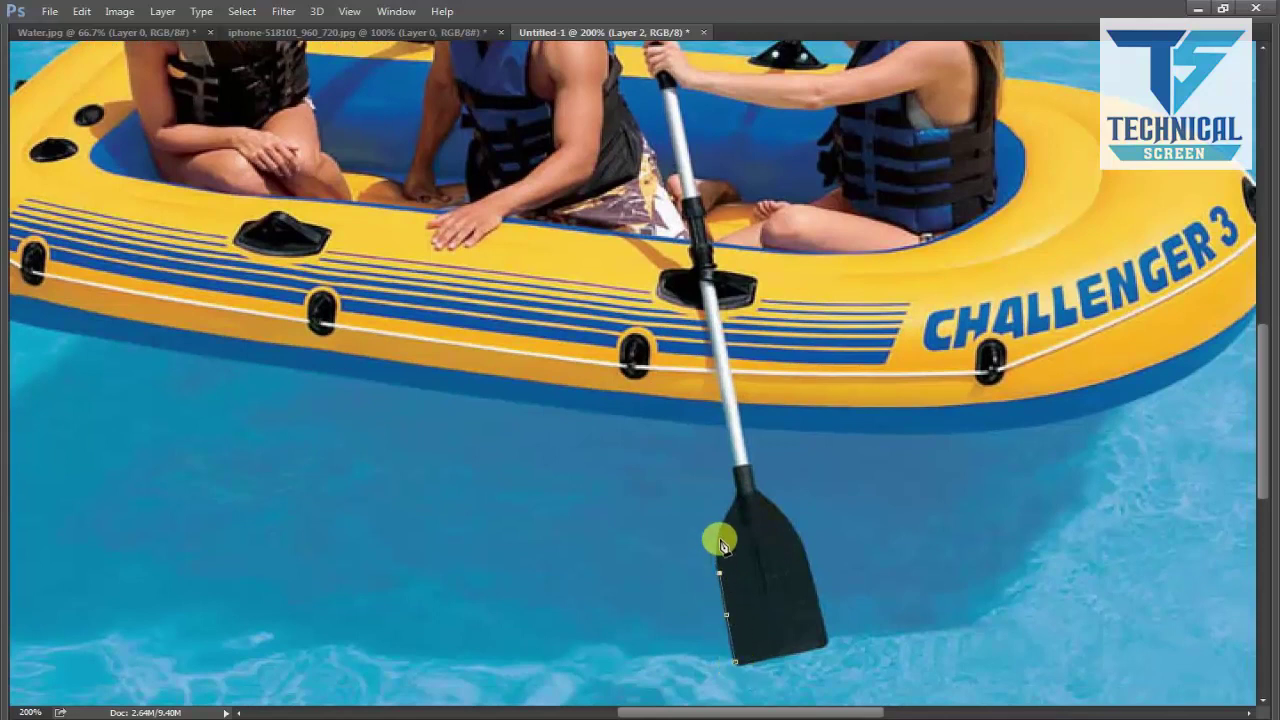
drag(737, 497, 769, 448)
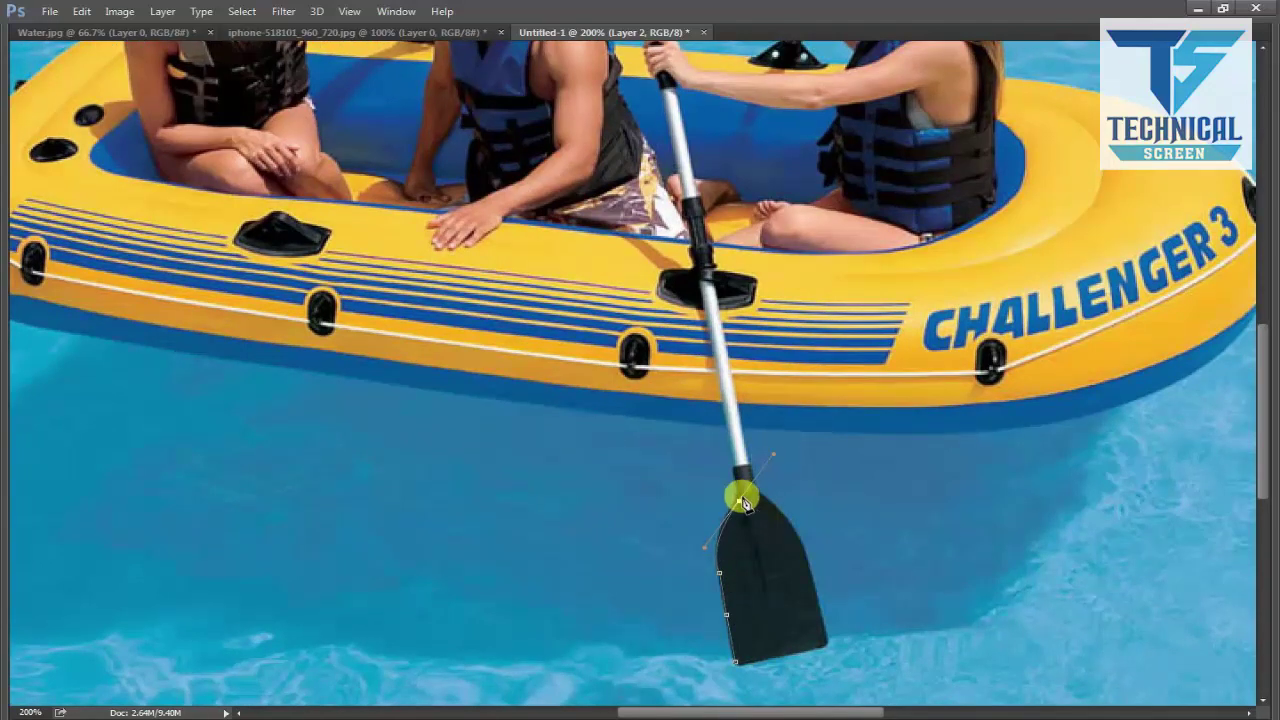
click(737, 470)
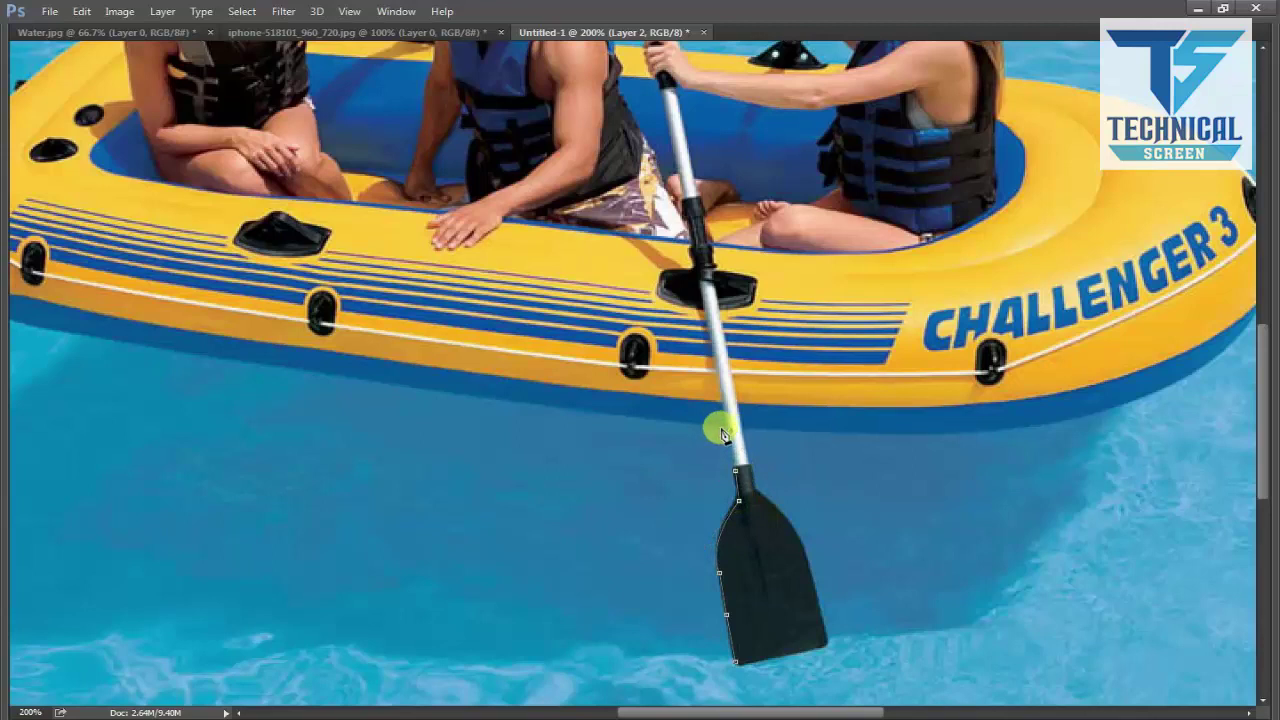
Continue the outline along the boat's underside, around its left bow, up to the woman's hair.
click(457, 394)
drag(457, 393, 489, 397)
click(474, 419)
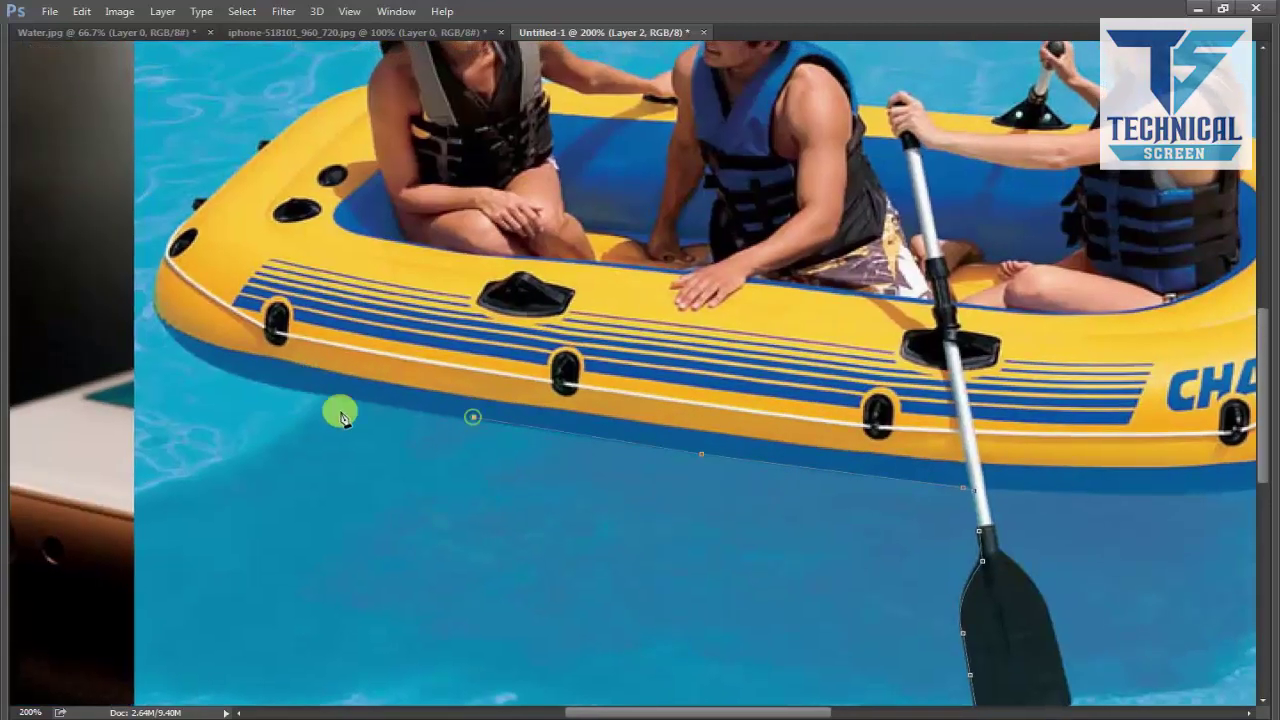
click(289, 390)
click(205, 360)
scroll(155, 300, up, 3)
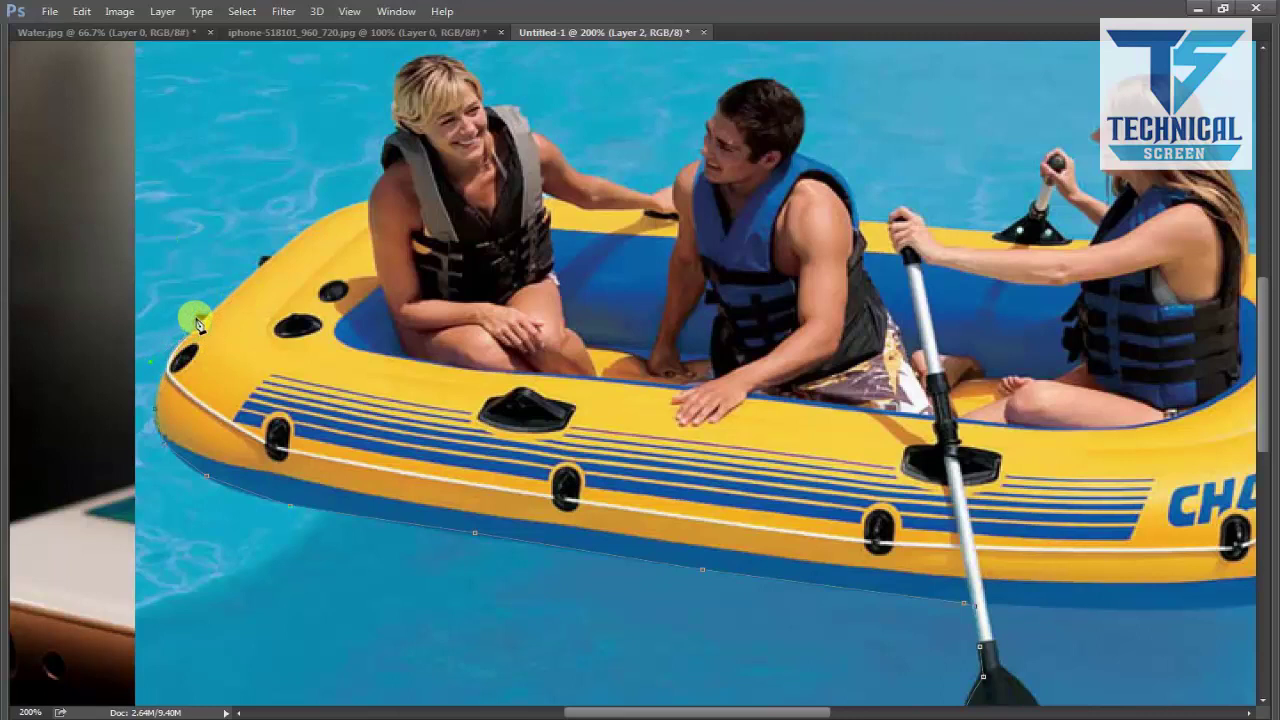
click(203, 318)
mouse_move(368, 200)
mouse_down()
mouse_move(406, 191)
mouse_move(349, 314)
mouse_move(350, 459)
mouse_move(349, 424)
mouse_up()
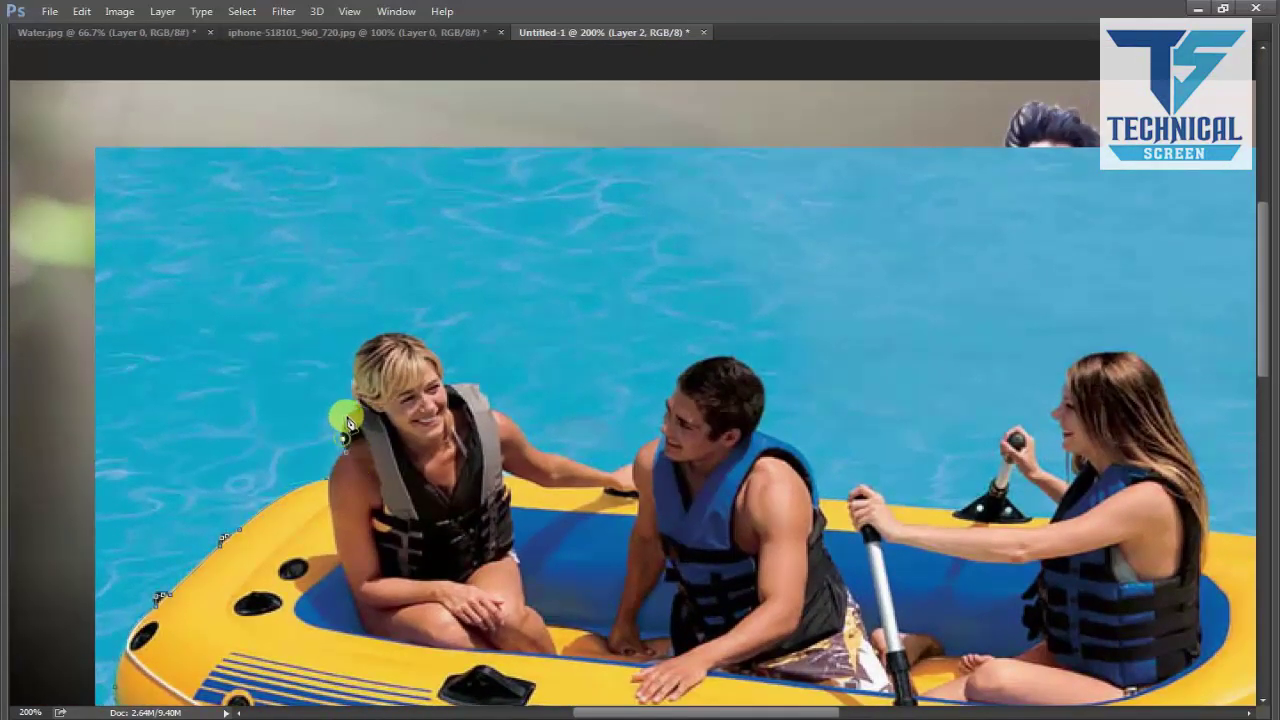
drag(349, 378, 390, 343)
key(ctrl+plus)
key(ctrl+plus)
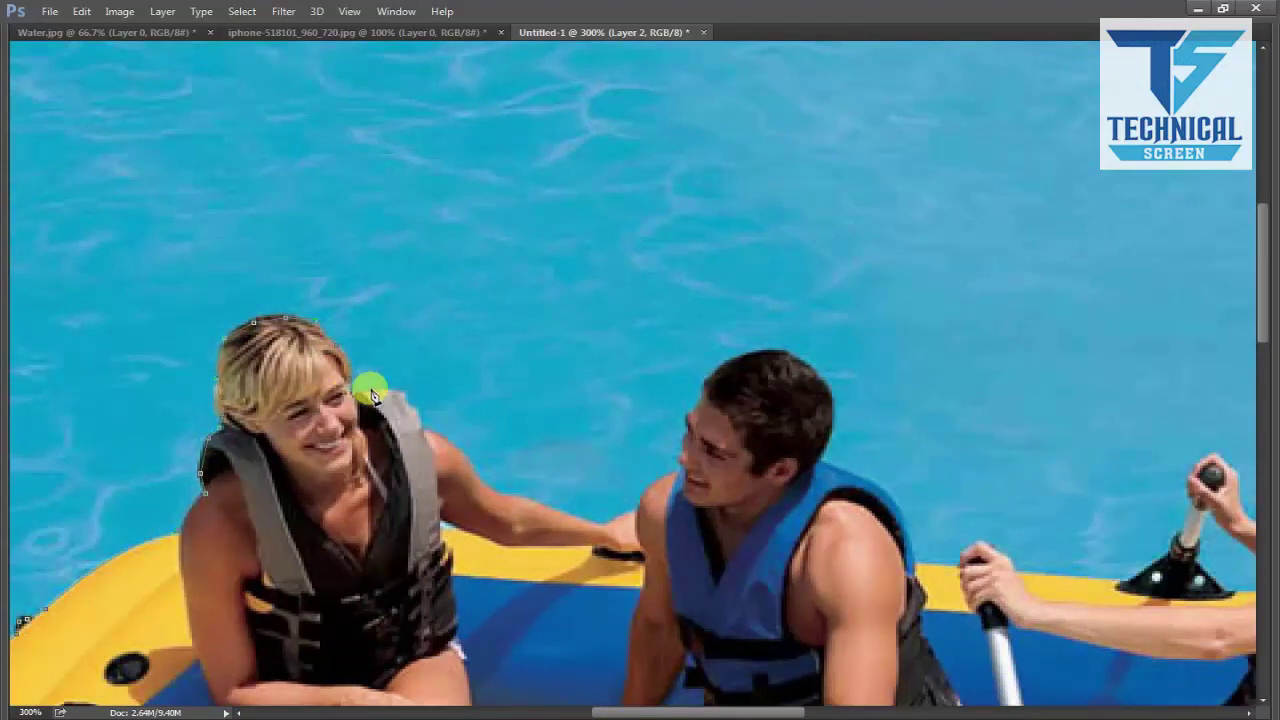
Trace the outline along the woman's vest and forearm up to the man's face.
click(446, 455)
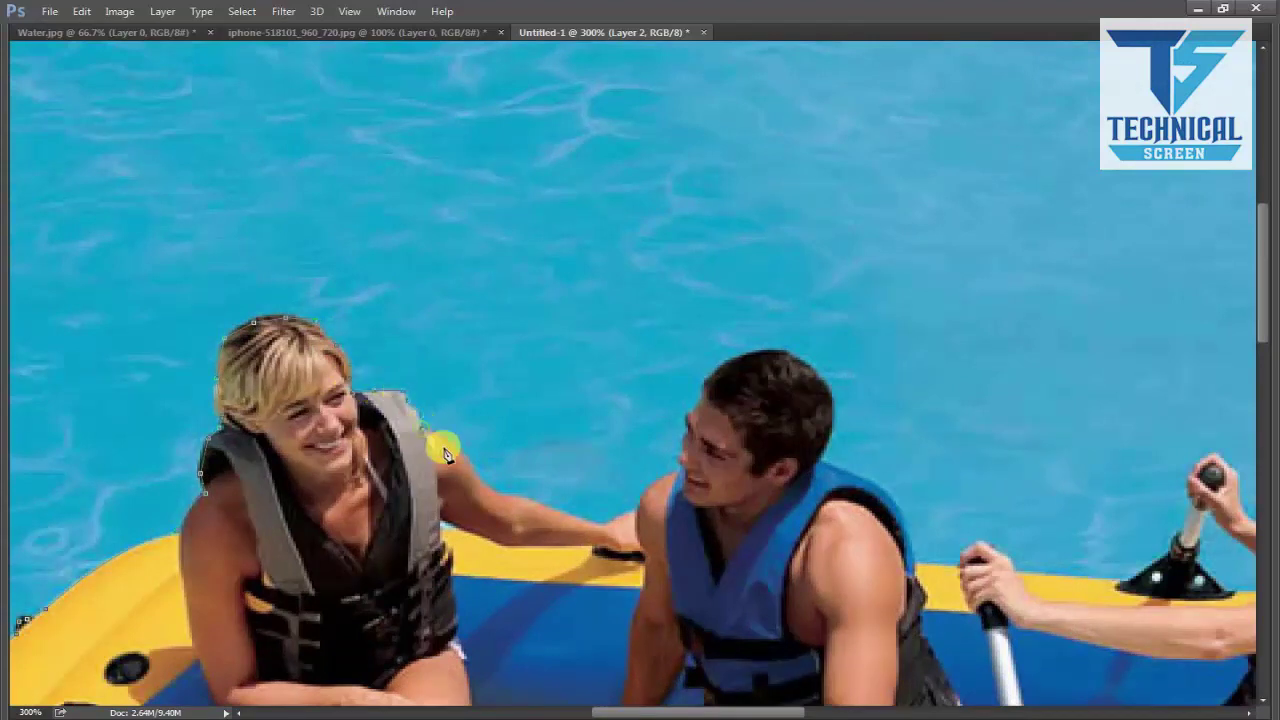
click(498, 490)
click(526, 507)
click(562, 510)
click(602, 521)
click(636, 515)
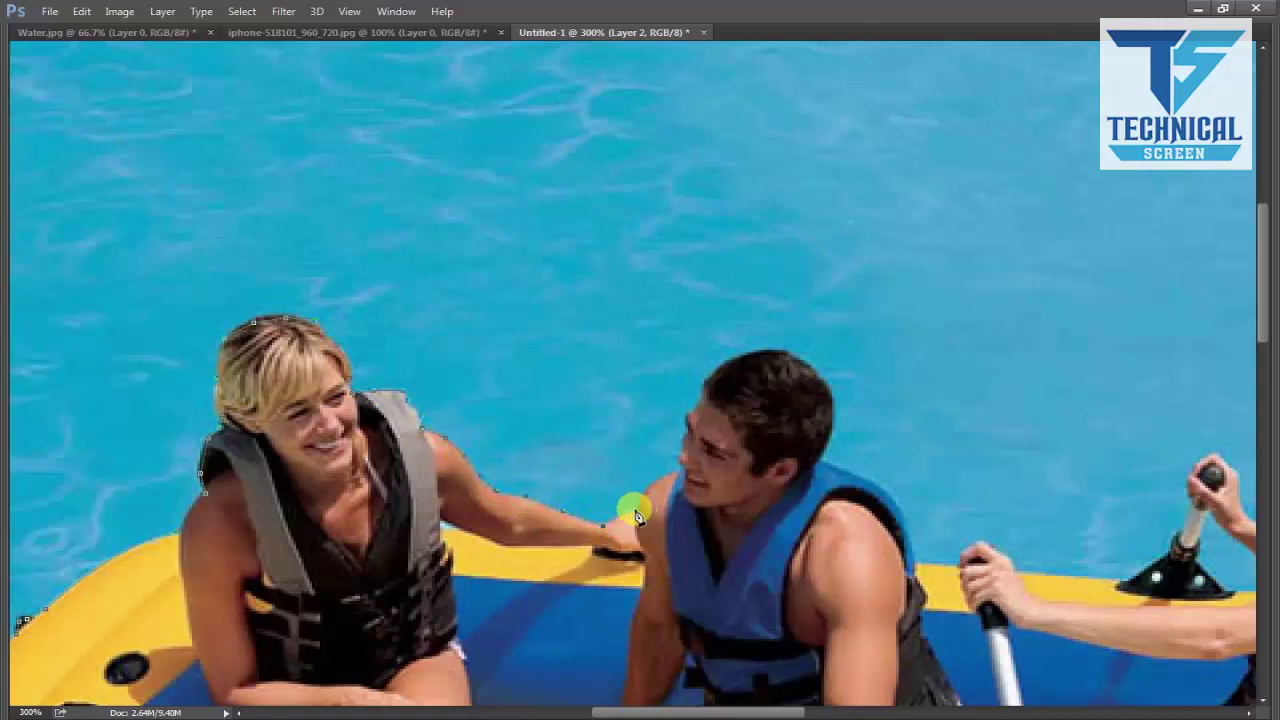
click(700, 451)
click(686, 446)
Trace over the man's hair and down his neck, shoulder and arm.
click(718, 362)
click(798, 358)
click(822, 464)
alt+click(822, 464)
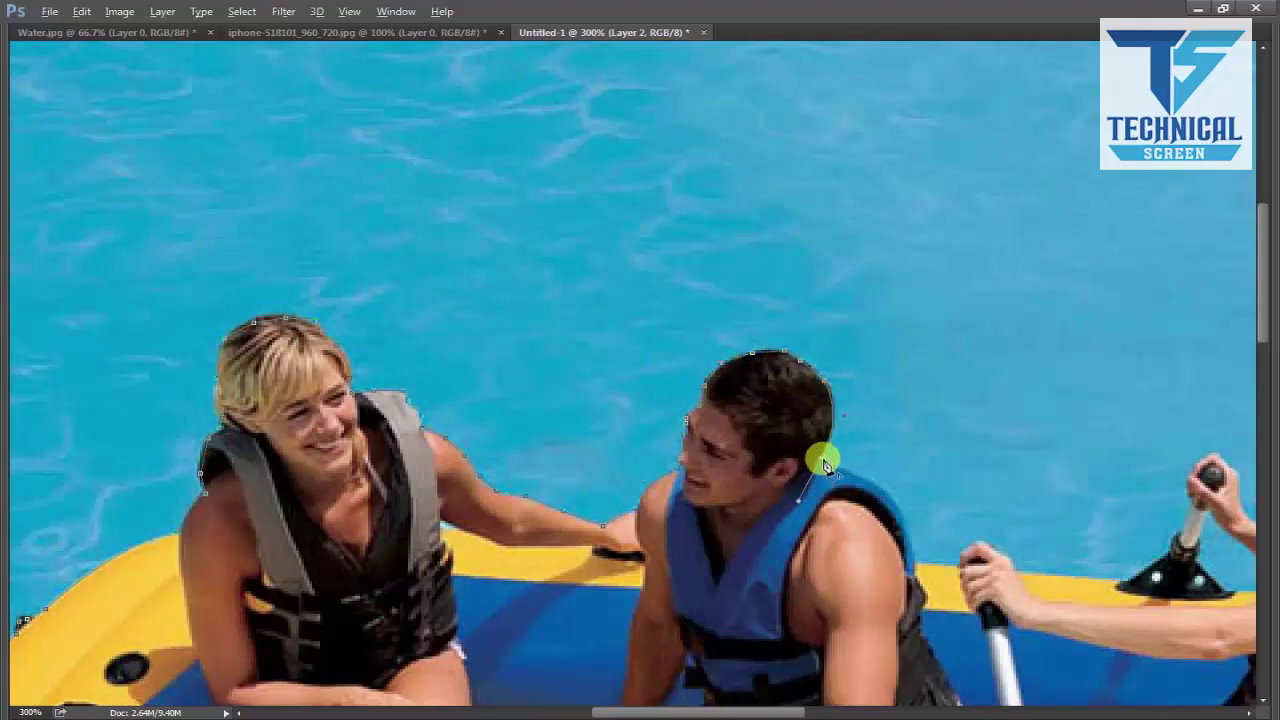
click(912, 562)
Add outline points on the oar handle, the right-hand woman's hair and the boat rim.
drag(1180, 543, 810, 500)
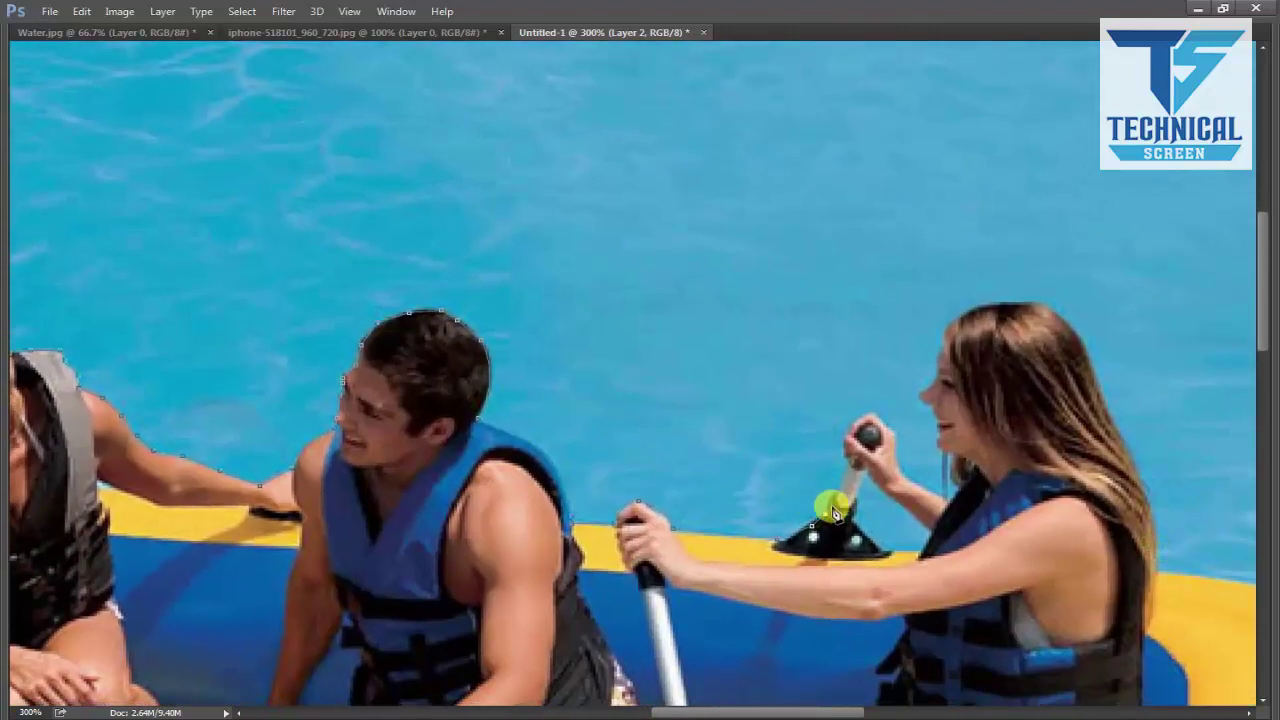
click(835, 487)
drag(1023, 353, 817, 336)
click(873, 333)
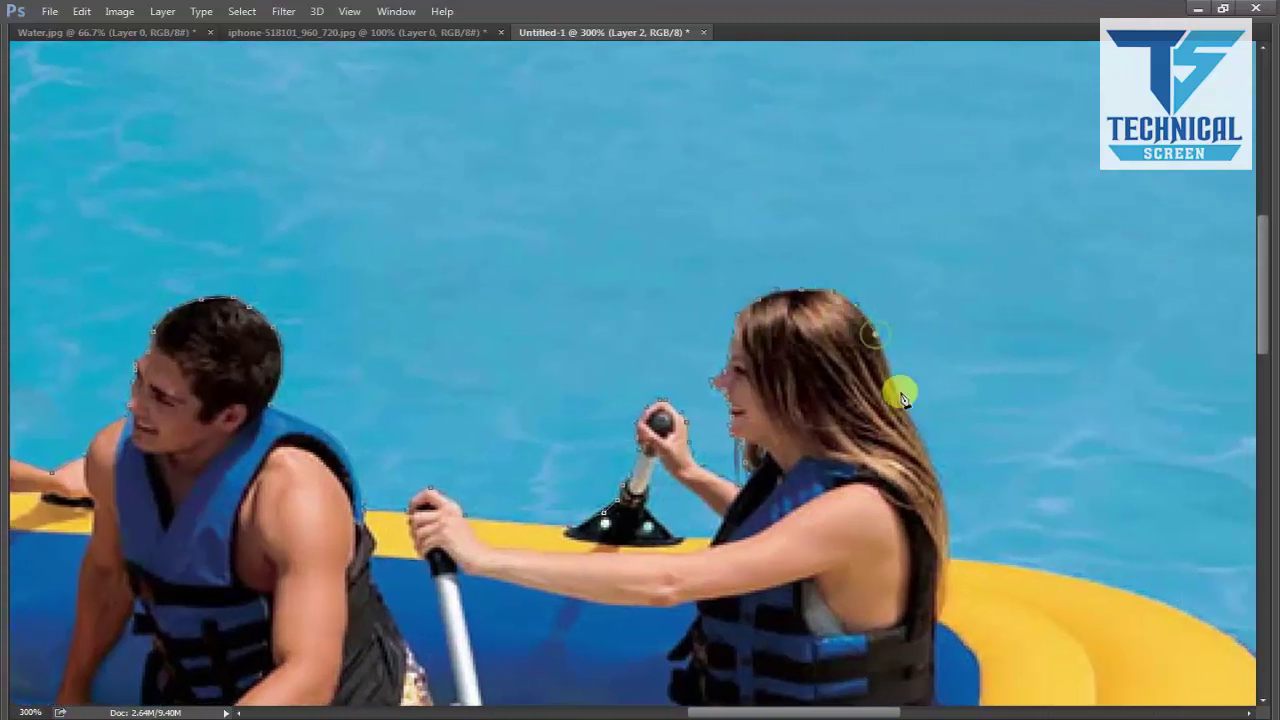
drag(903, 398, 773, 237)
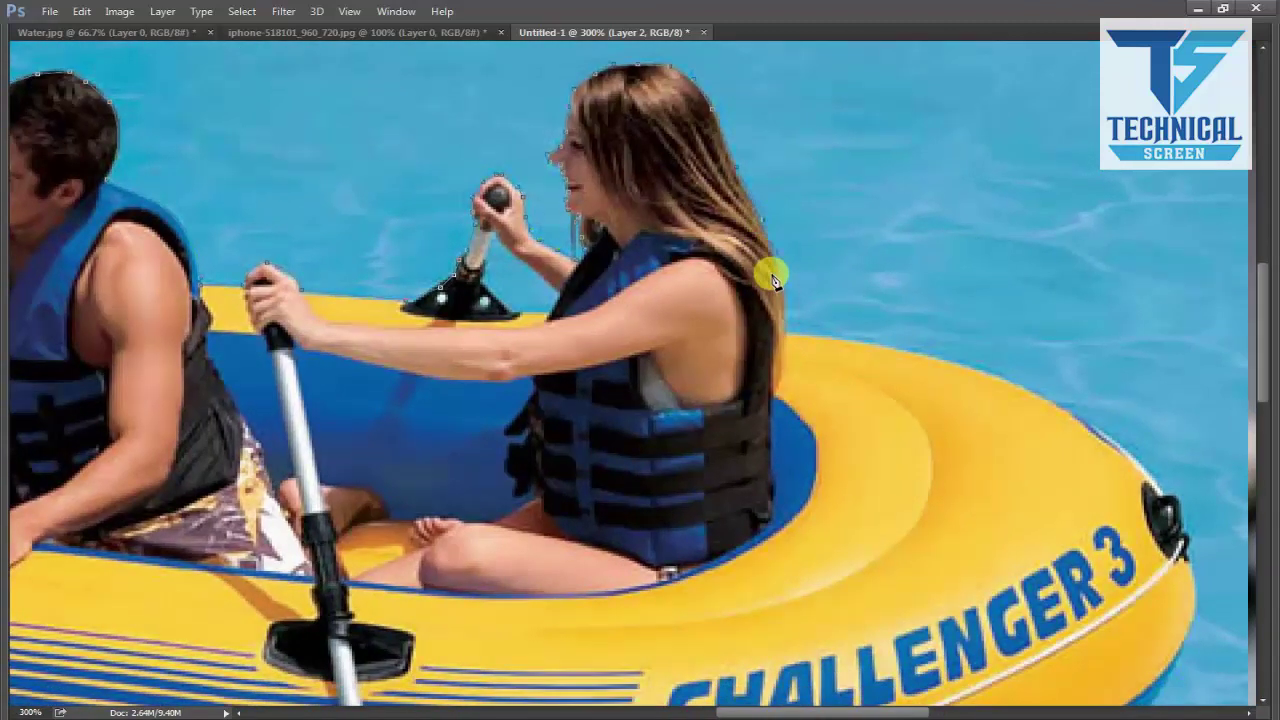
click(781, 334)
click(1000, 380)
Trace the boat's front underside and its bottom edge leftward.
drag(1029, 414, 797, 400)
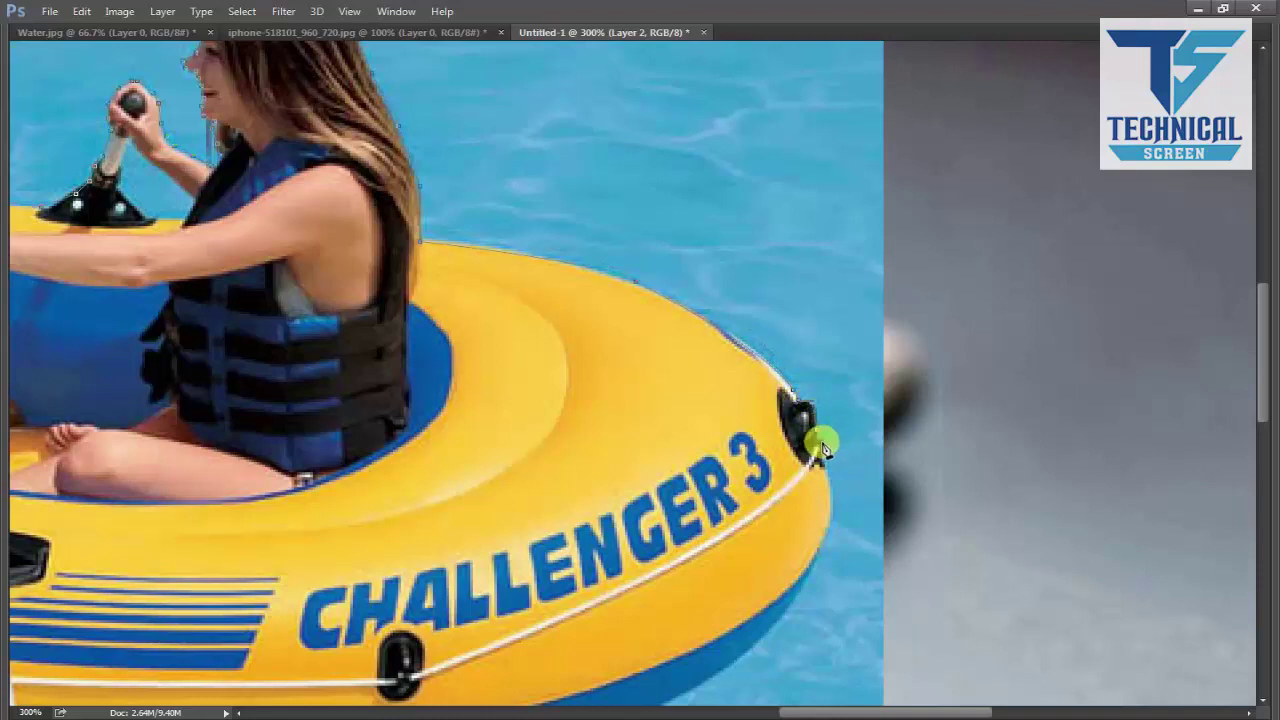
scroll(790, 432, down, 1)
scroll(790, 432, down, 3)
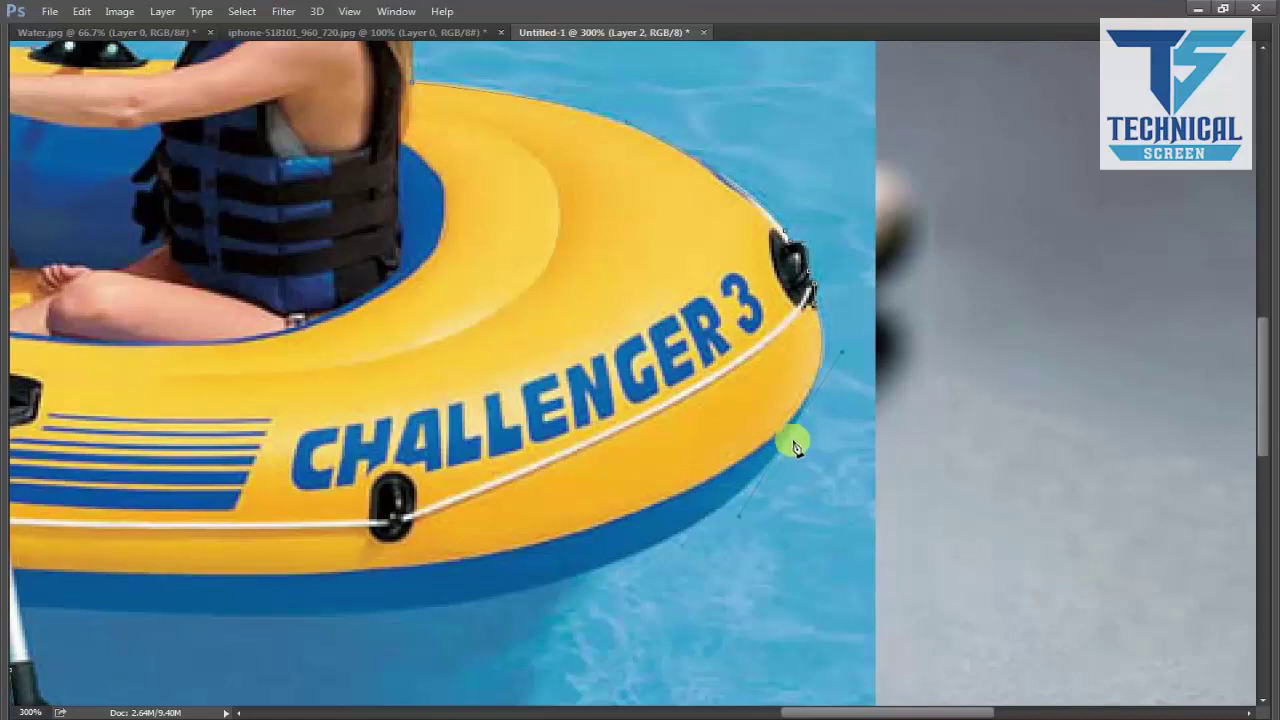
scroll(790, 470, down, 4)
scroll(815, 410, left, 5)
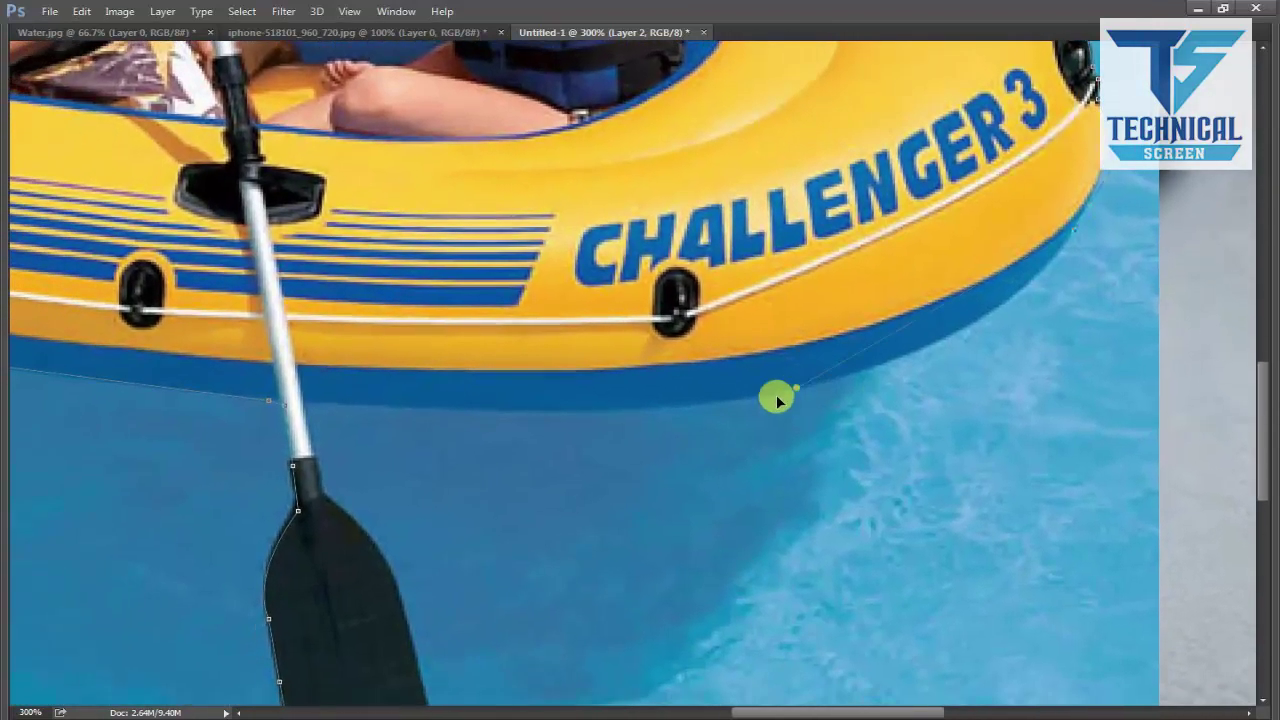
drag(797, 390, 586, 436)
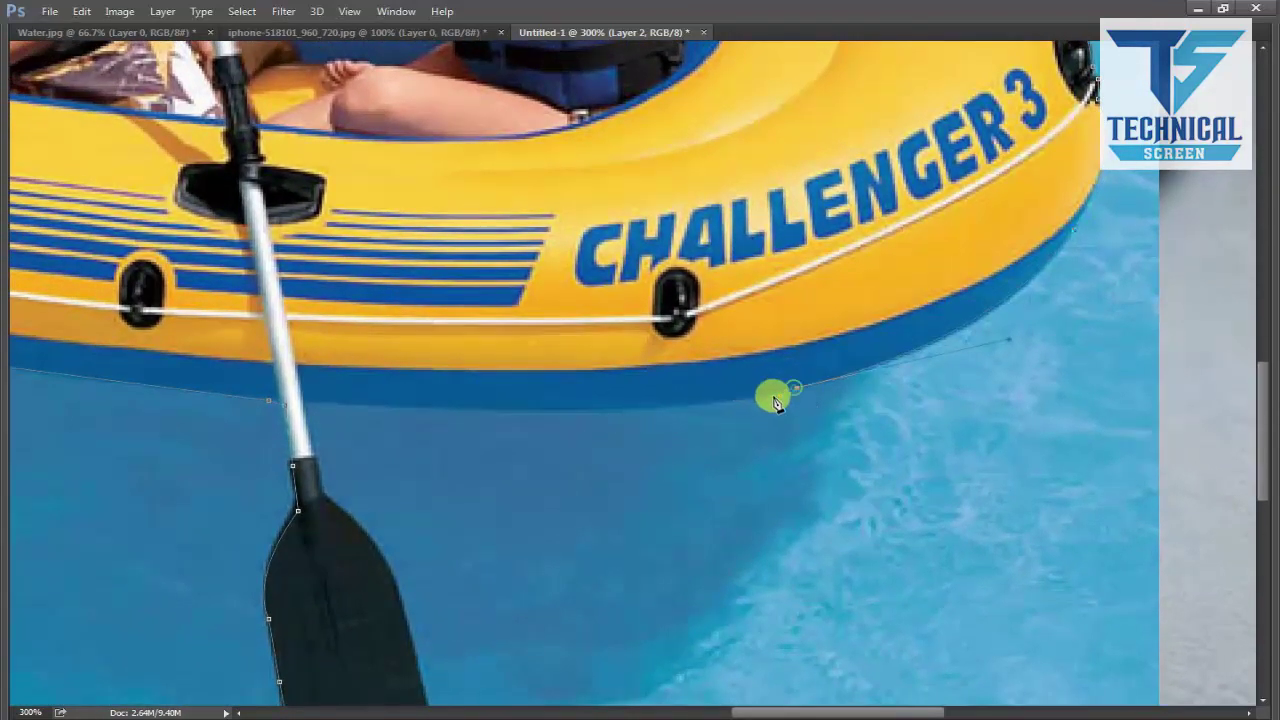
click(682, 405)
click(563, 410)
click(442, 410)
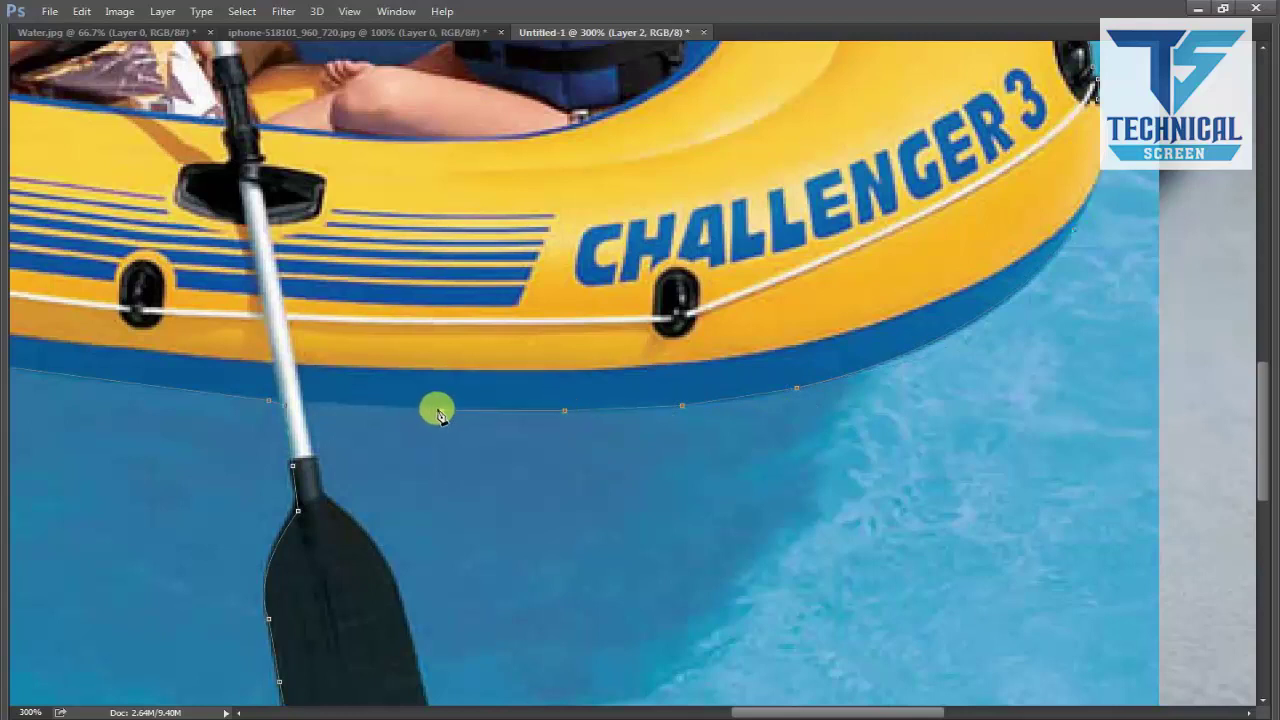
click(339, 406)
click(301, 400)
Outline the paddle's neck and blade and close the path at its starting point.
click(312, 449)
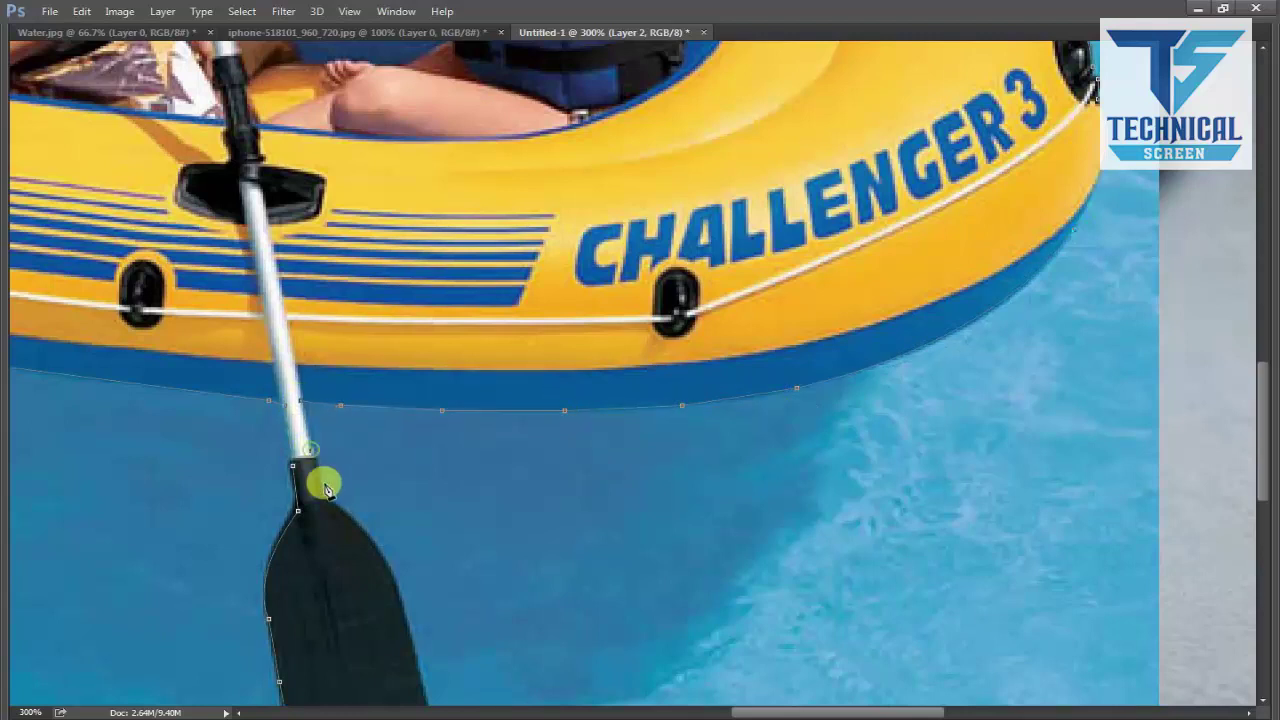
drag(325, 497, 285, 350)
click(309, 371)
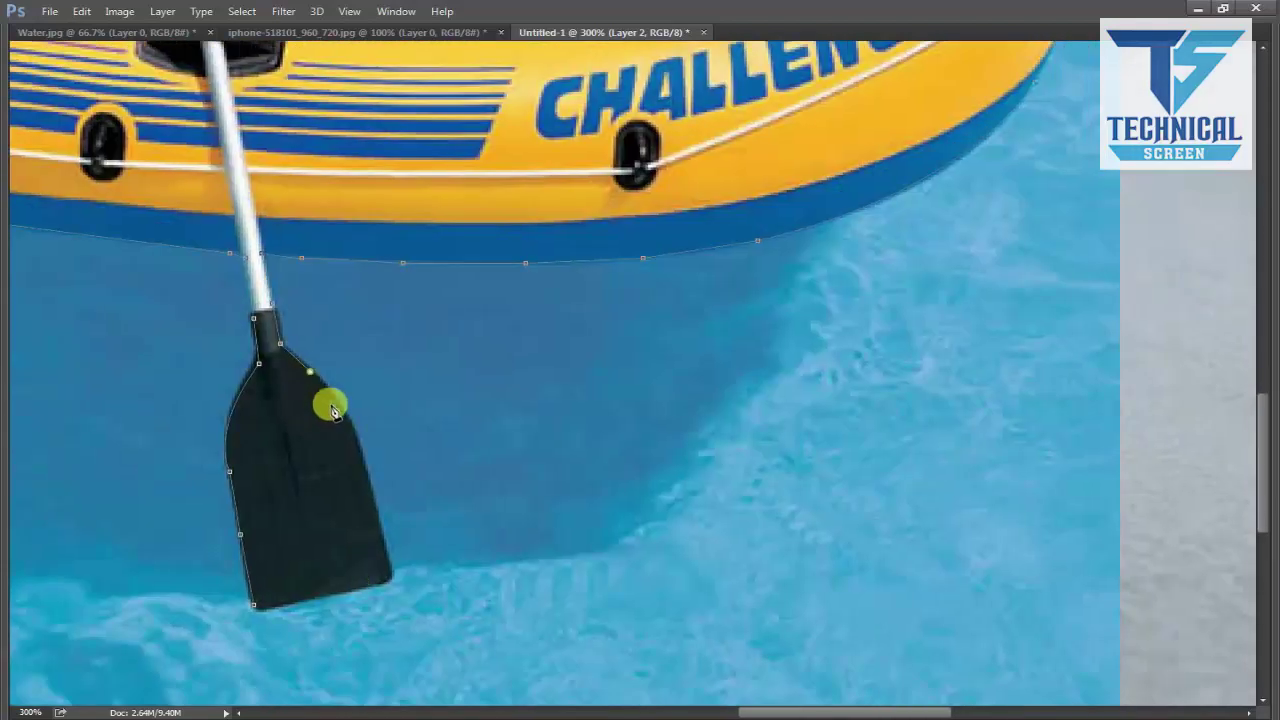
drag(370, 487, 383, 538)
alt+click(368, 486)
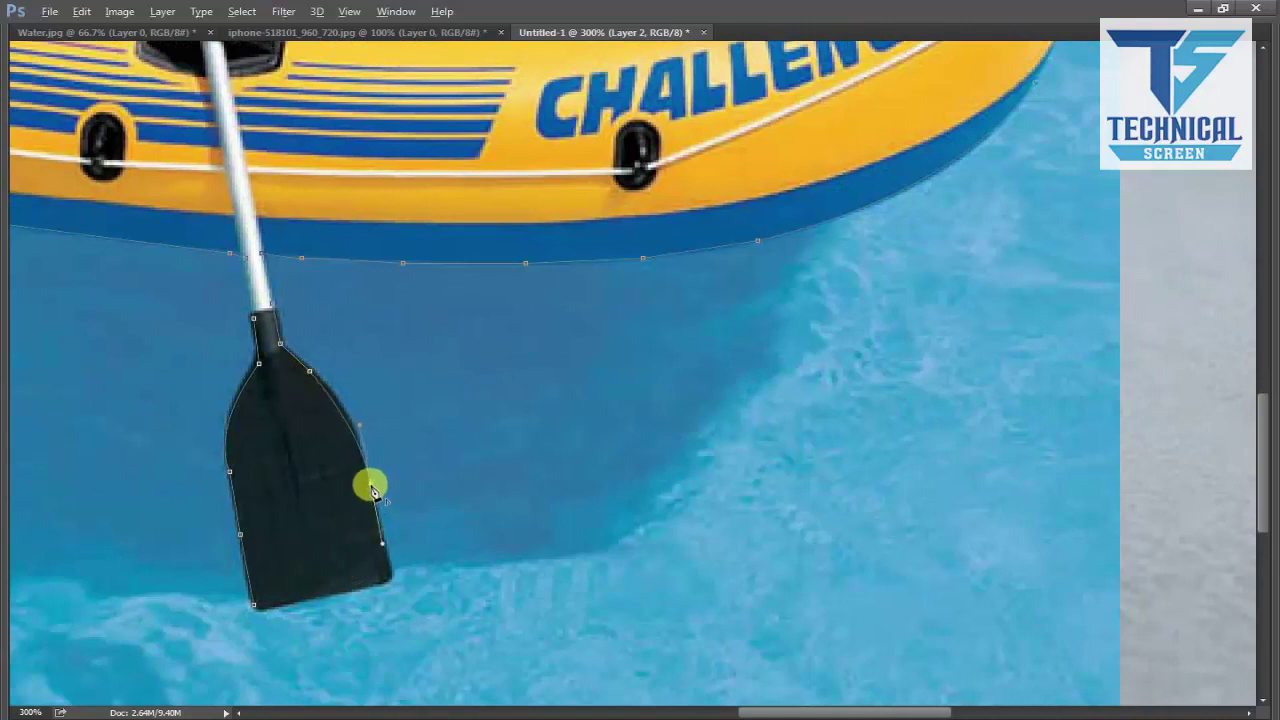
click(391, 576)
click(254, 604)
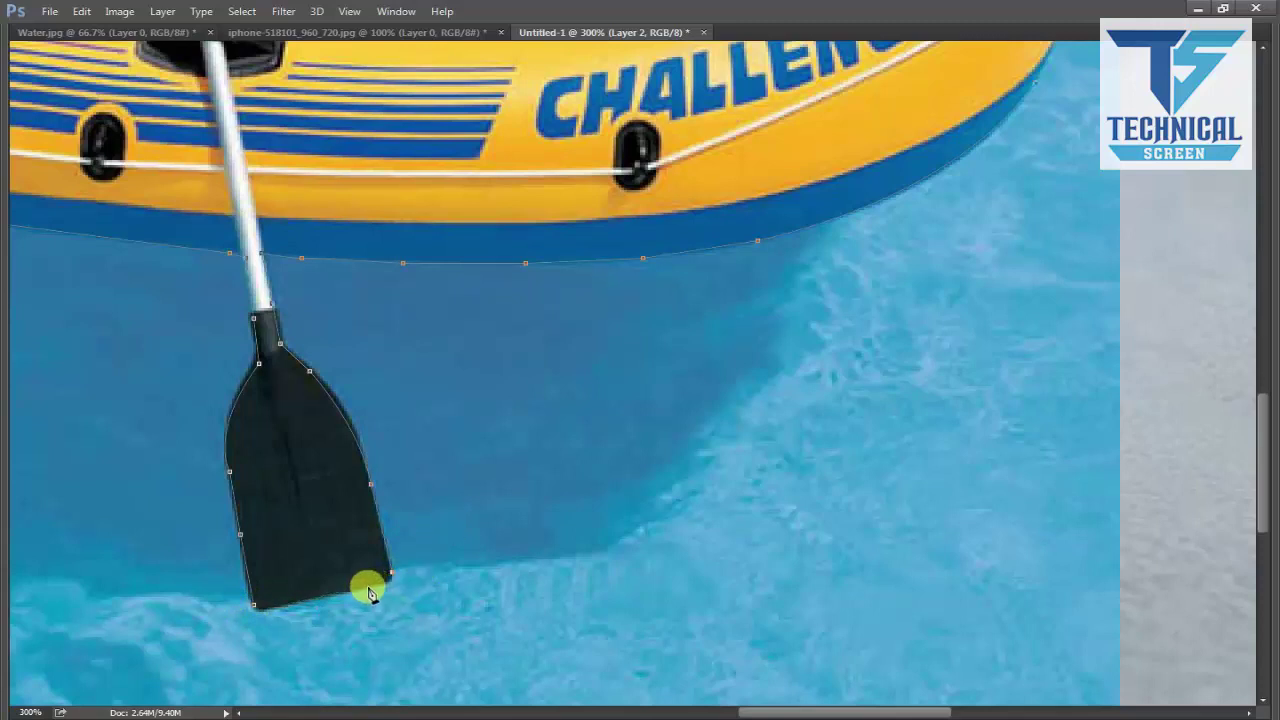
click(306, 598)
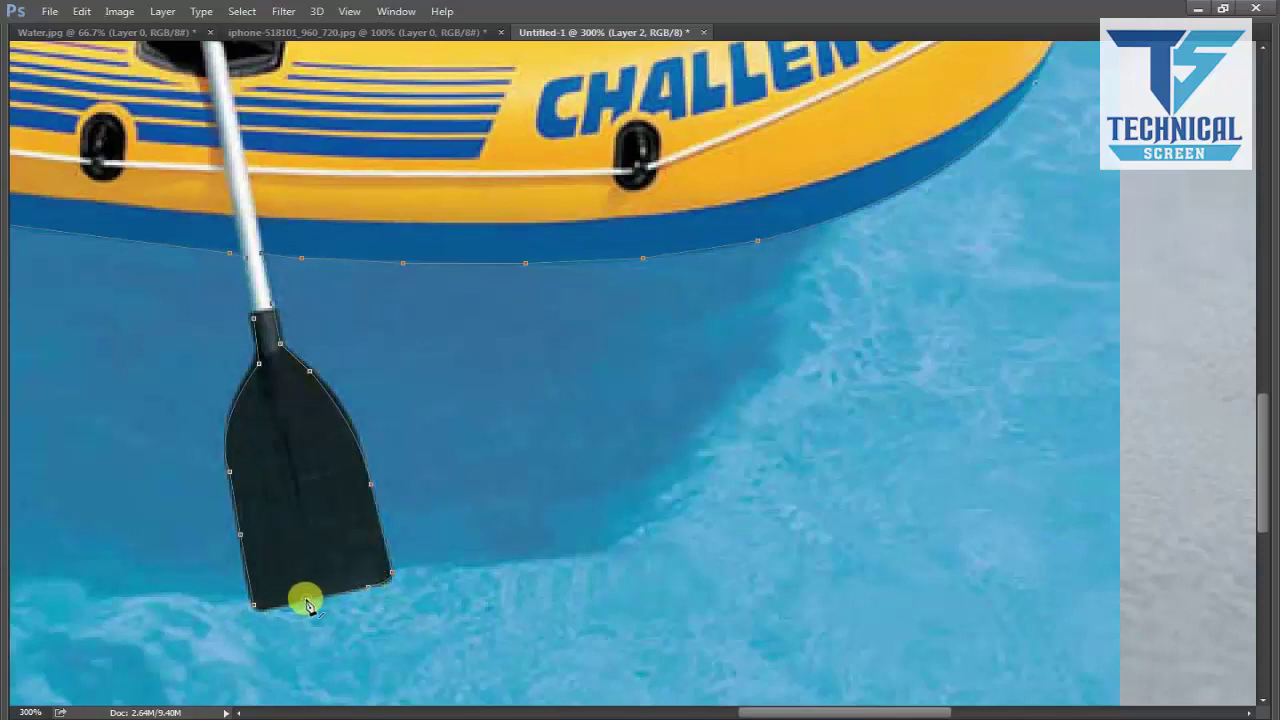
click(248, 600)
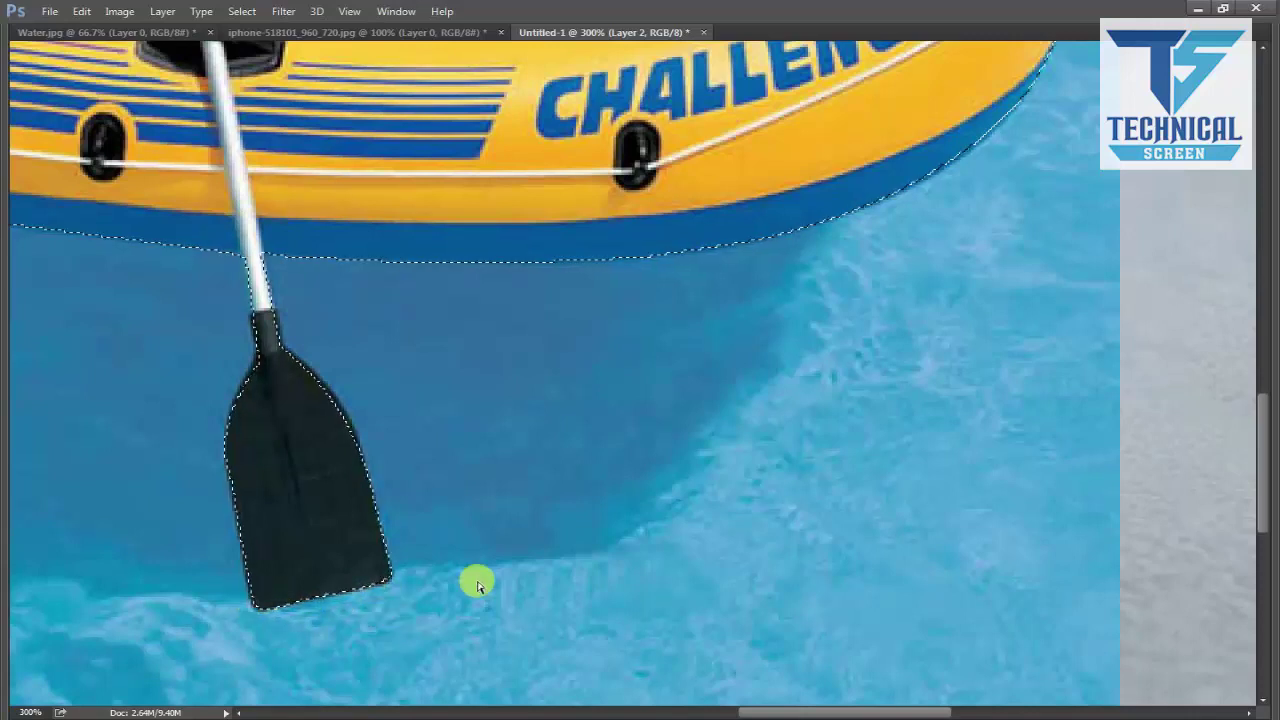
Feather the boat selection and copy the boat onto its own new layer.
key(ctrl+0)
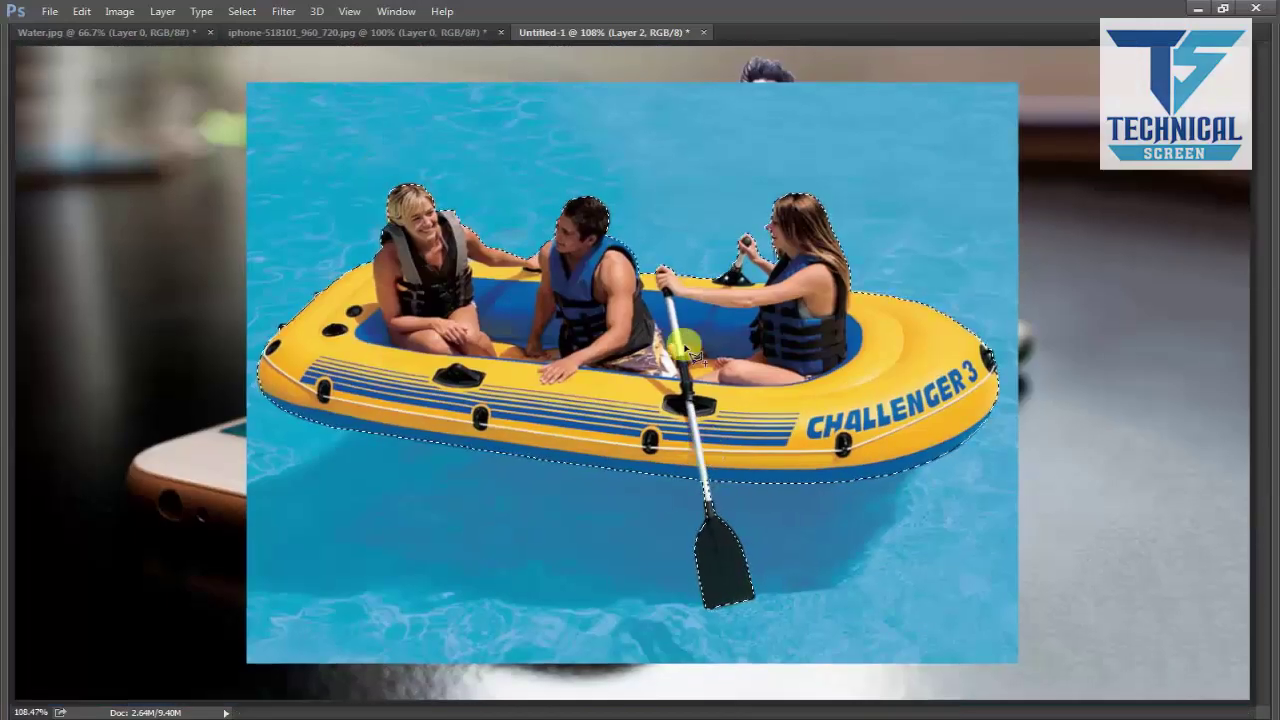
right_click(703, 299)
click(752, 349)
key(Return)
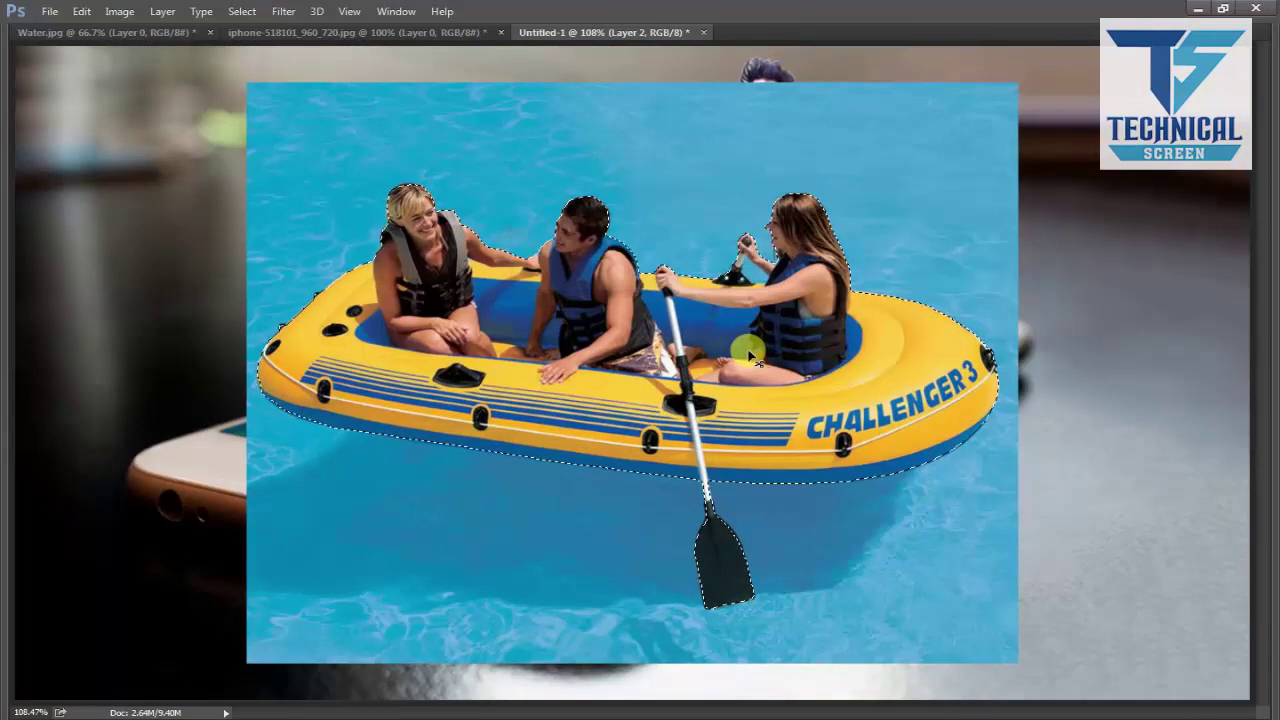
key(ctrl+j)
key(Tab)
Move the cut-out boat left over the phone scene.
click(1134, 183)
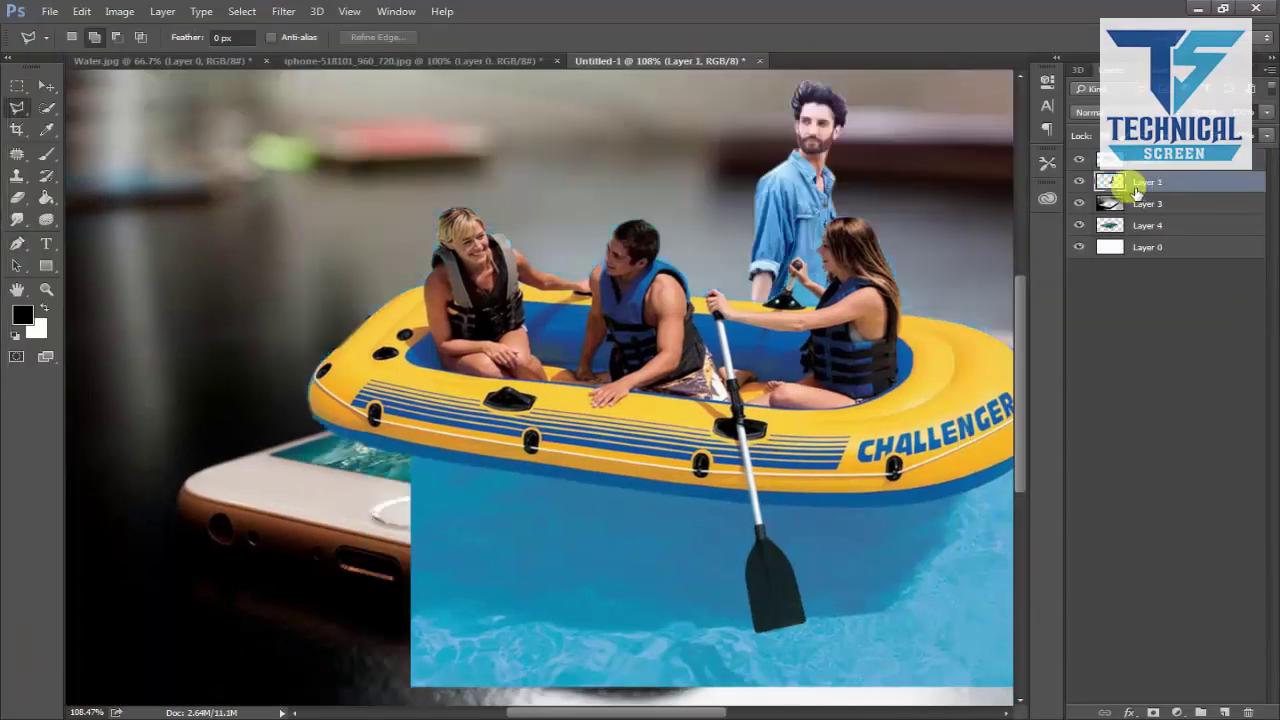
key(v)
drag(850, 365, 735, 385)
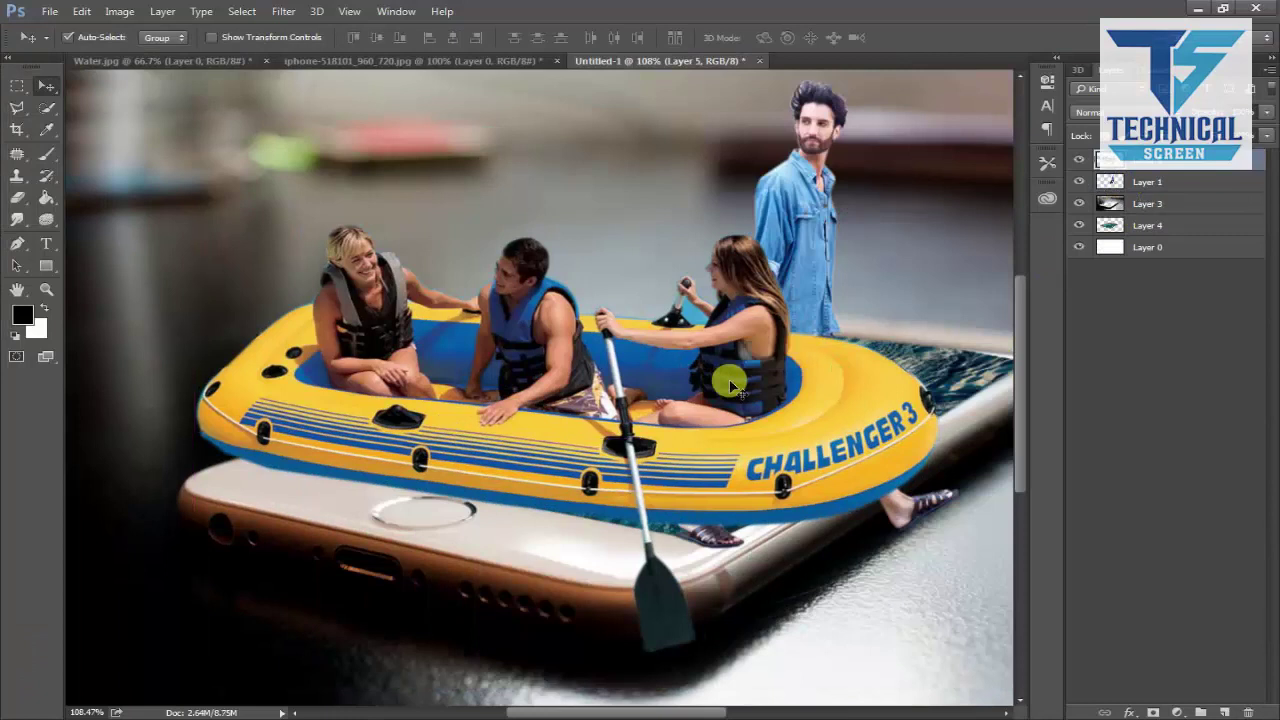
scroll(729, 385, up, 3)
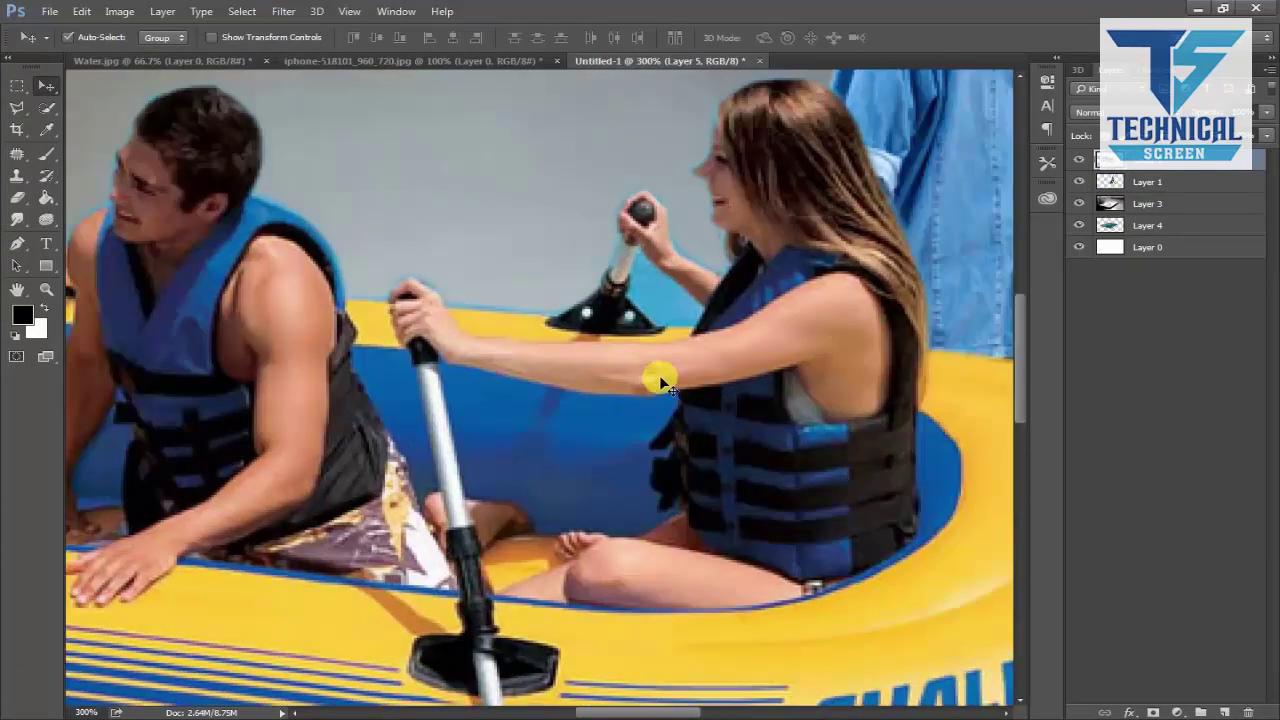
Pen-trace the gap between the woman's arm and the oar mount into a selection.
key(p)
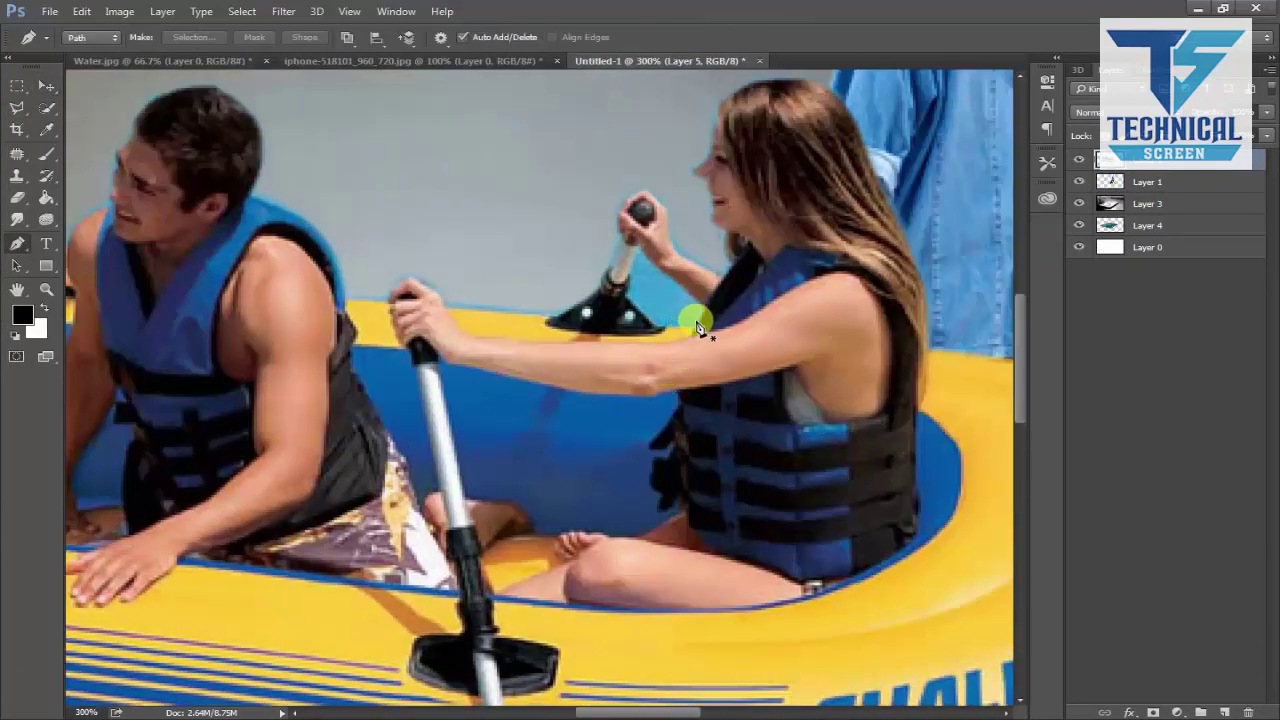
click(695, 331)
click(640, 317)
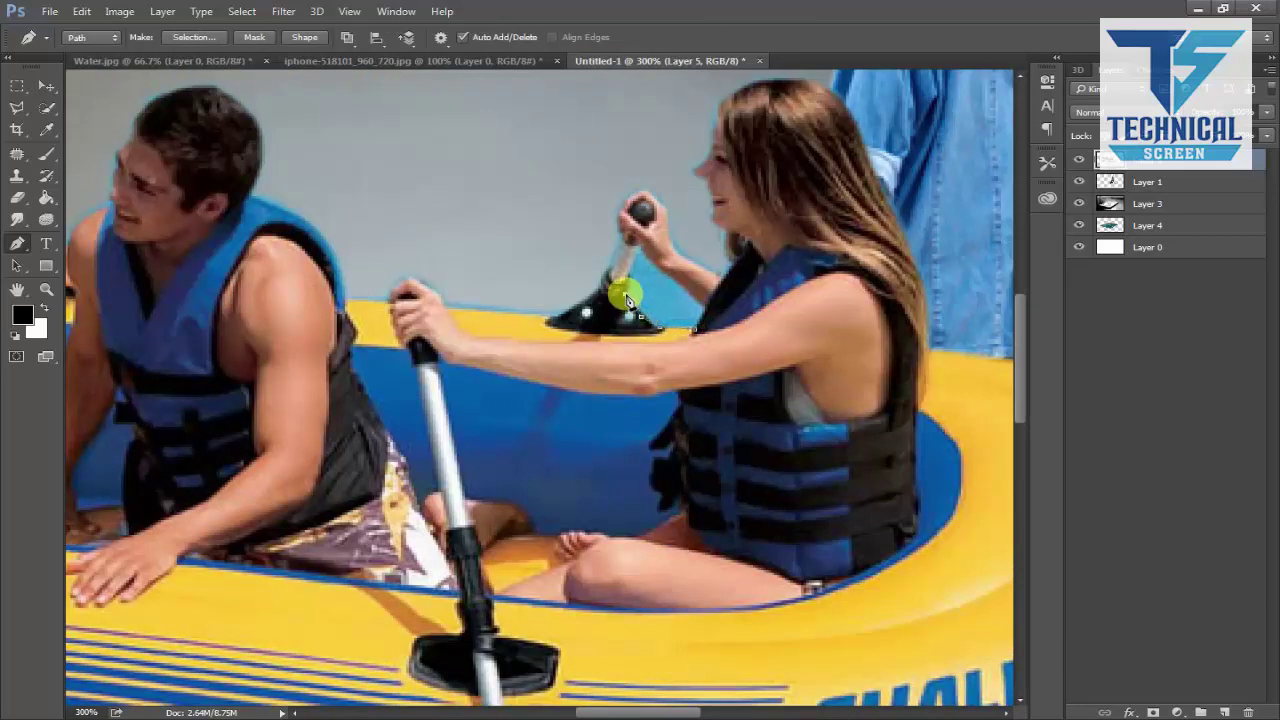
click(637, 244)
click(705, 301)
key(ctrl+Return)
key(ctrl+0)
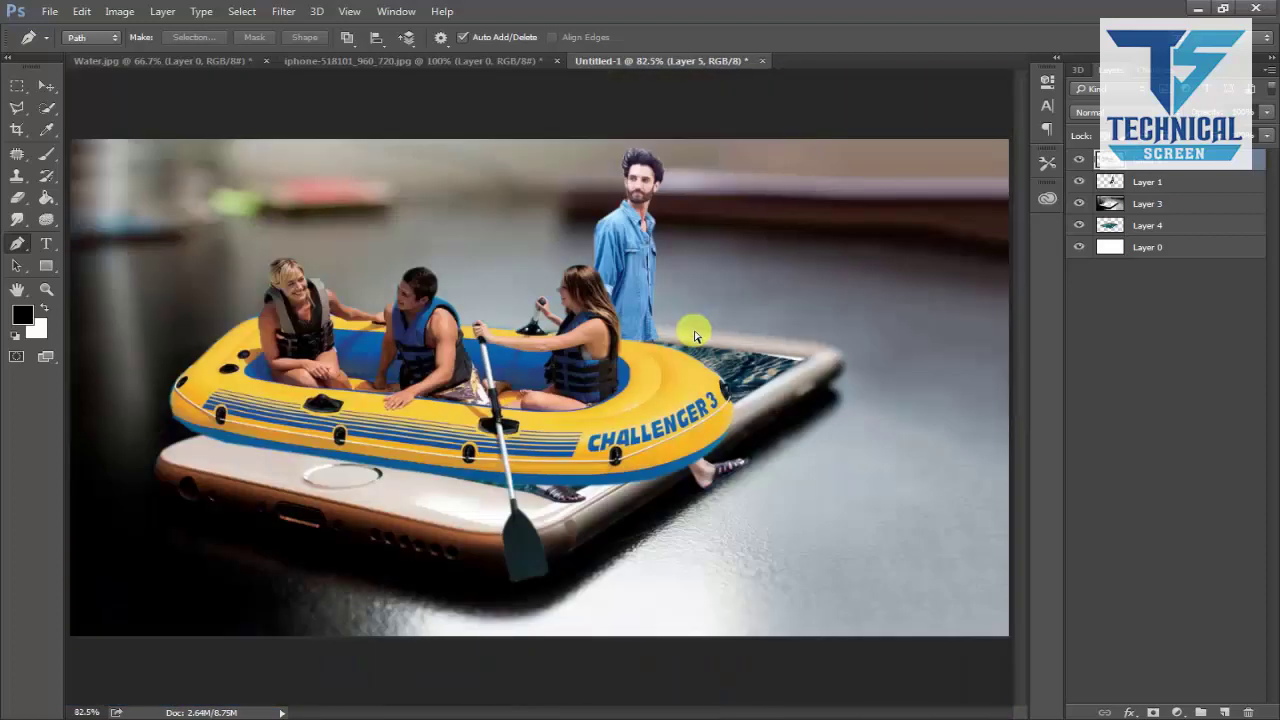
Shrink and slightly tilt the boat, setting it on the phone's water left of the man.
key(v)
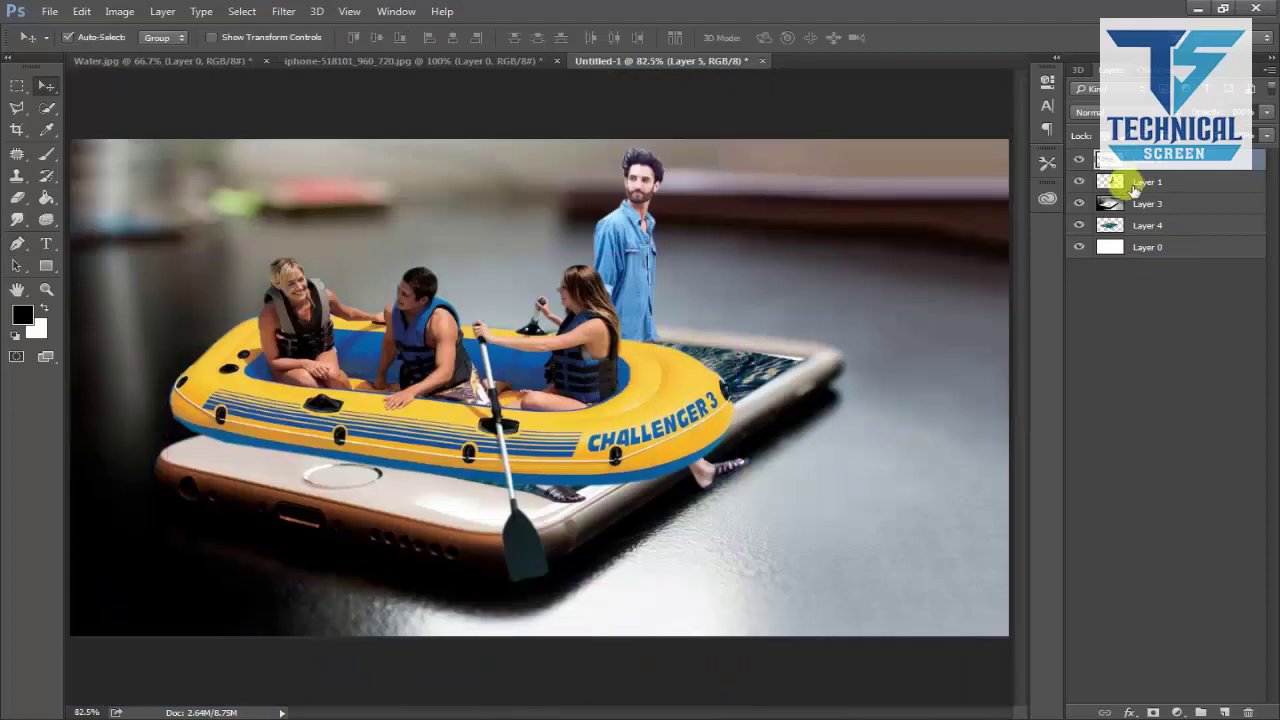
key(ctrl+t)
mouse_move(736, 257)
mouse_down()
mouse_move(575, 383)
mouse_move(543, 378)
mouse_up()
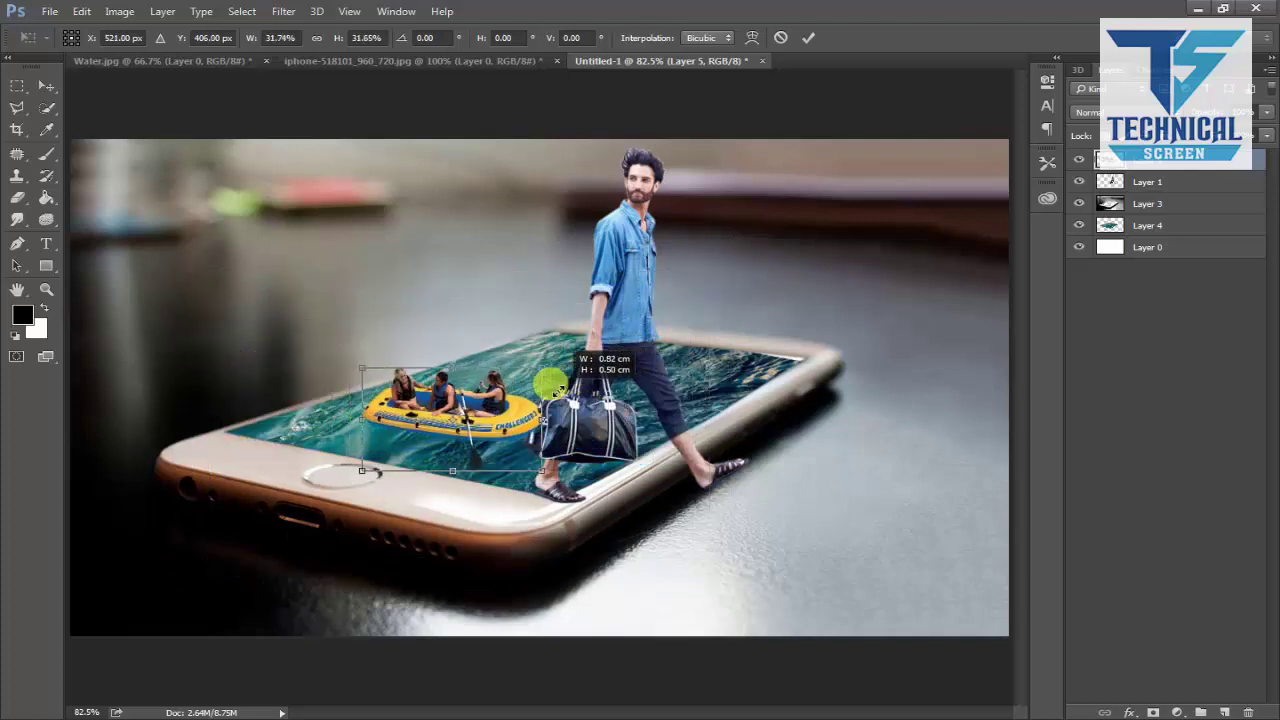
drag(500, 418, 411, 436)
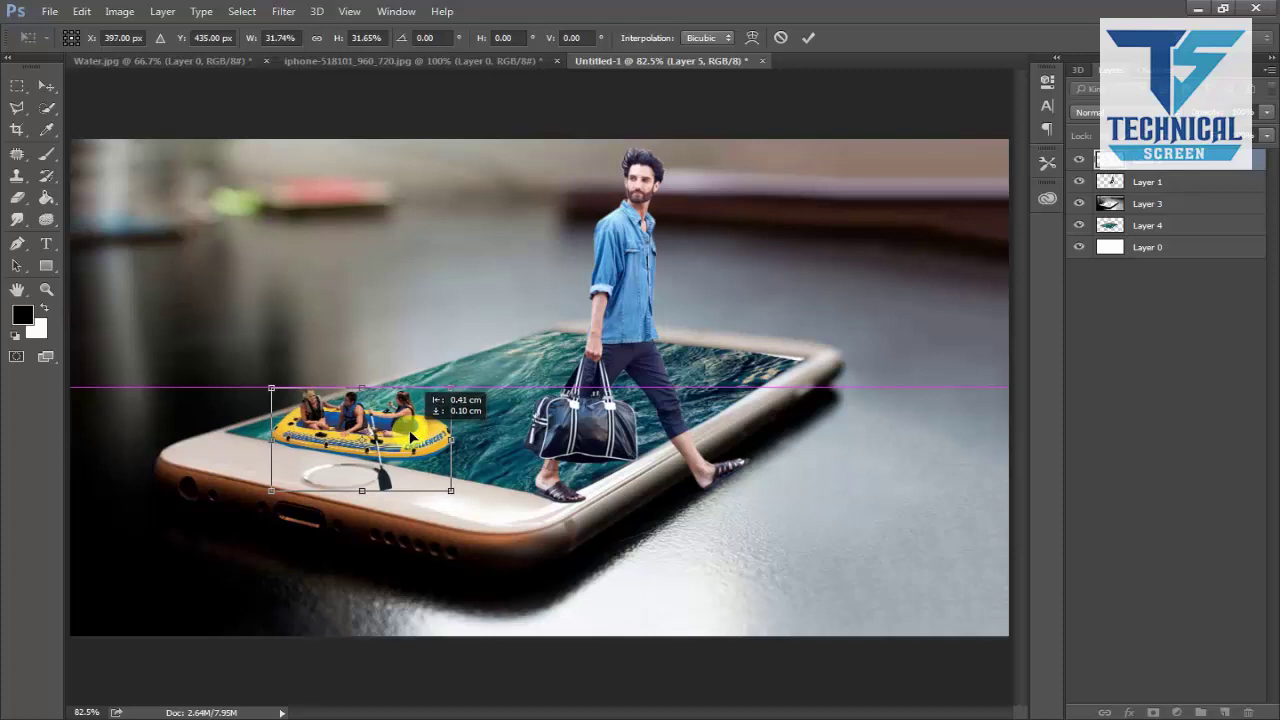
drag(451, 387, 465, 380)
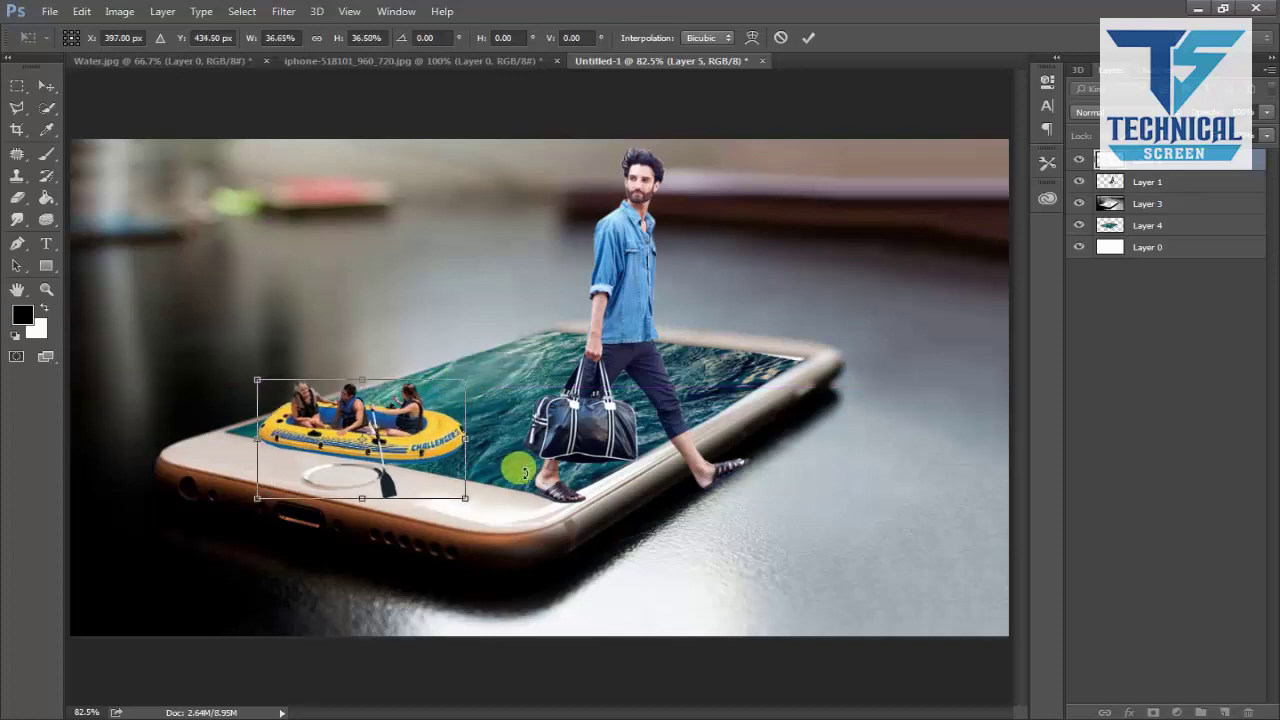
drag(524, 472, 529, 451)
drag(430, 440, 569, 443)
key(Return)
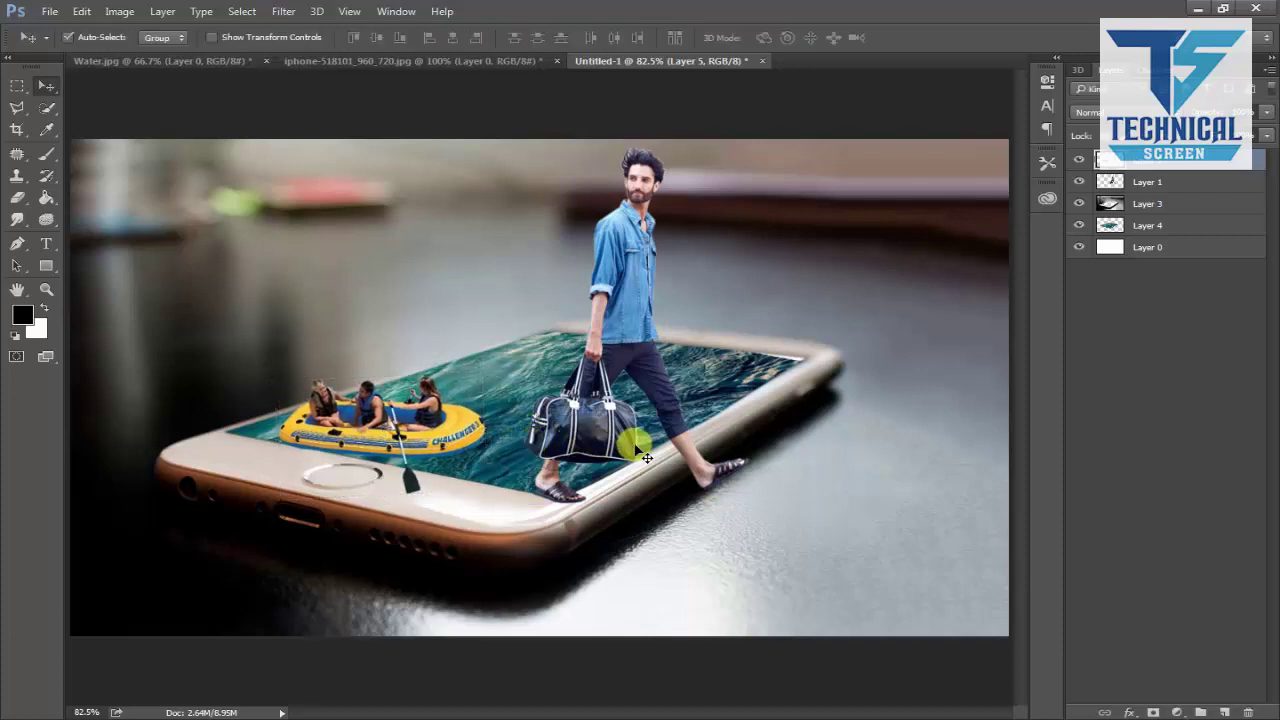
Nudge the boat right, flip it horizontally, and drag Layer 5 below the man's layer.
click(68, 37)
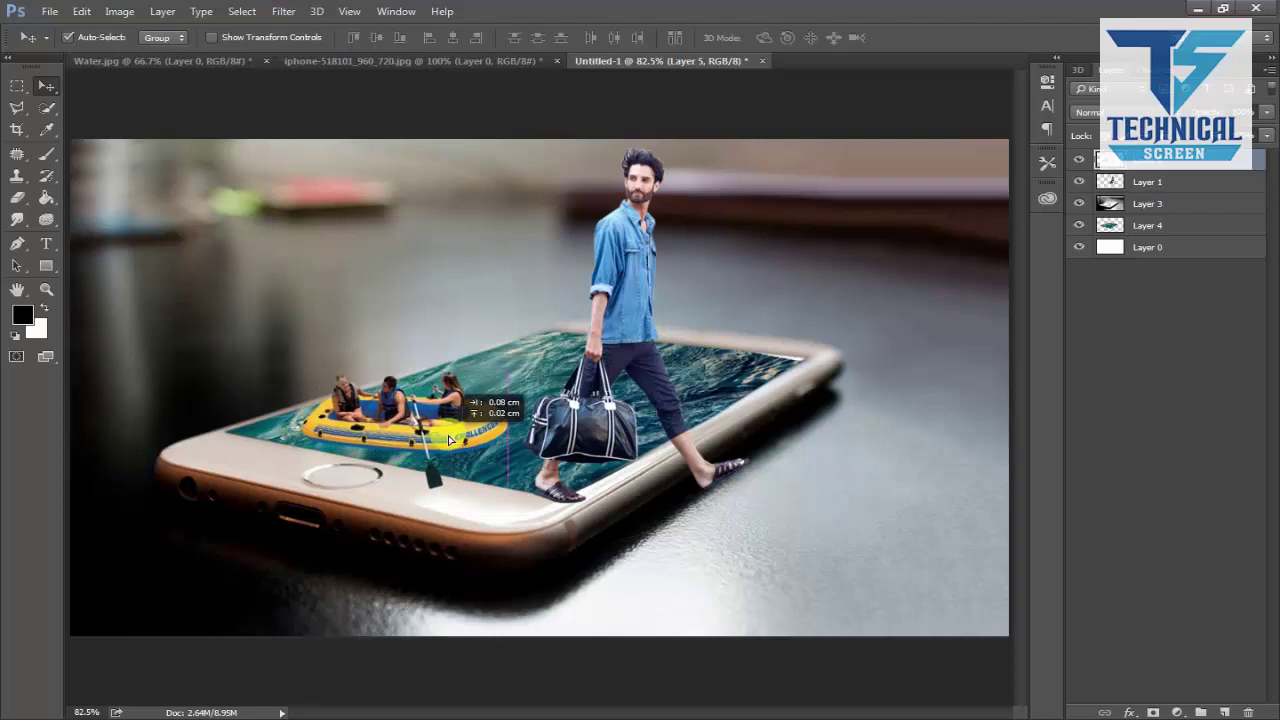
mouse_move(447, 457)
mouse_down()
mouse_move(467, 455)
mouse_move(501, 413)
mouse_up()
key(ctrl+t)
right_click(466, 440)
click(509, 680)
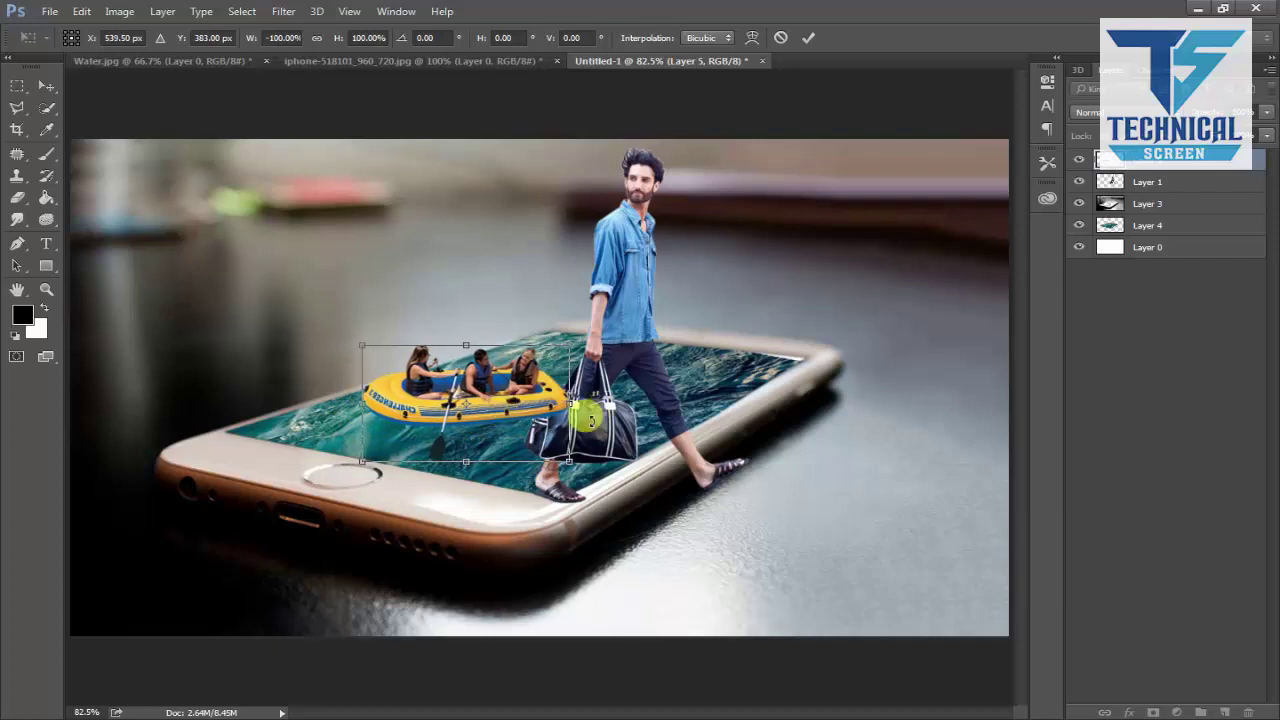
key(Return)
drag(1148, 210, 1148, 212)
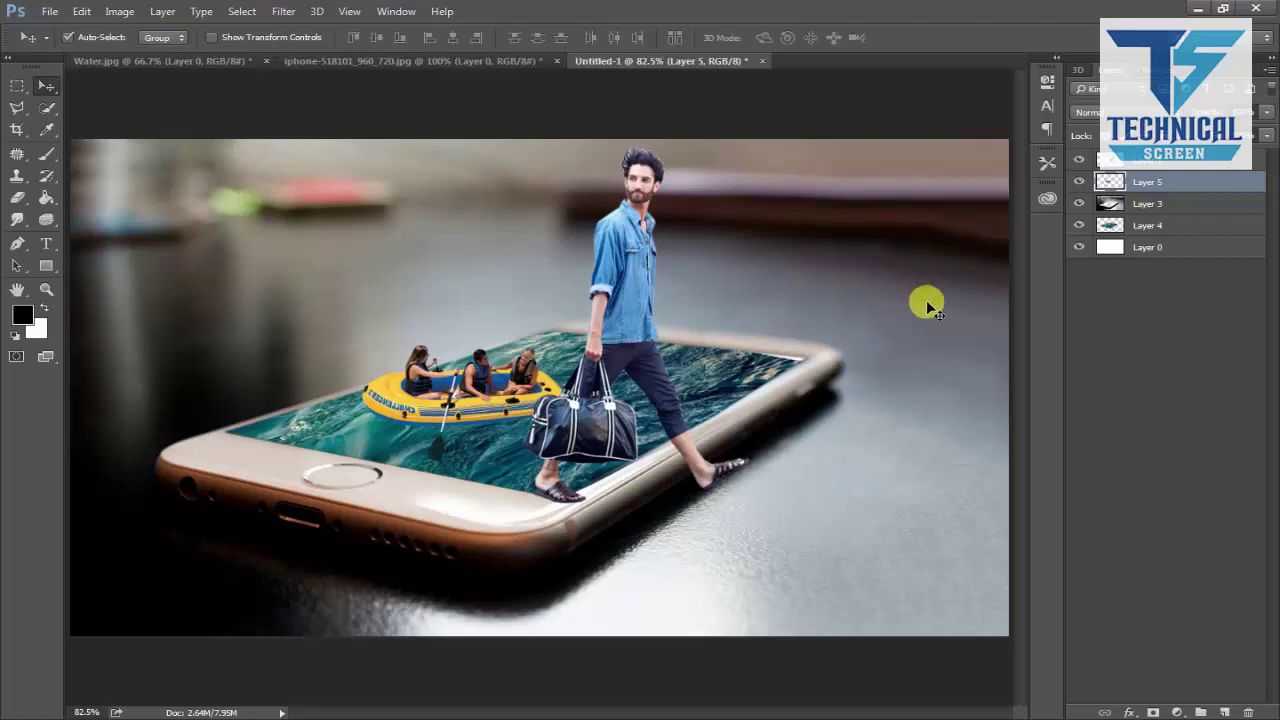
Set up the Eraser with a smaller soft round brush for the man's front foot.
key(ctrl+plus)
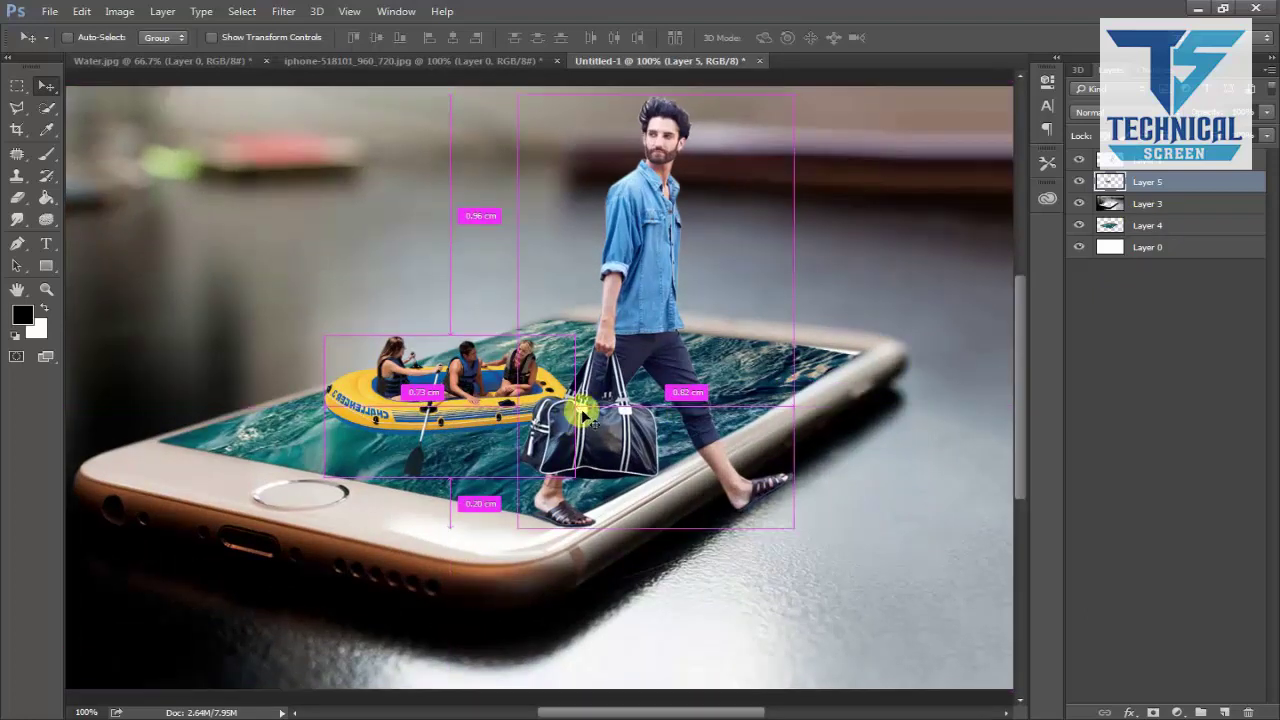
key(ctrl+minus)
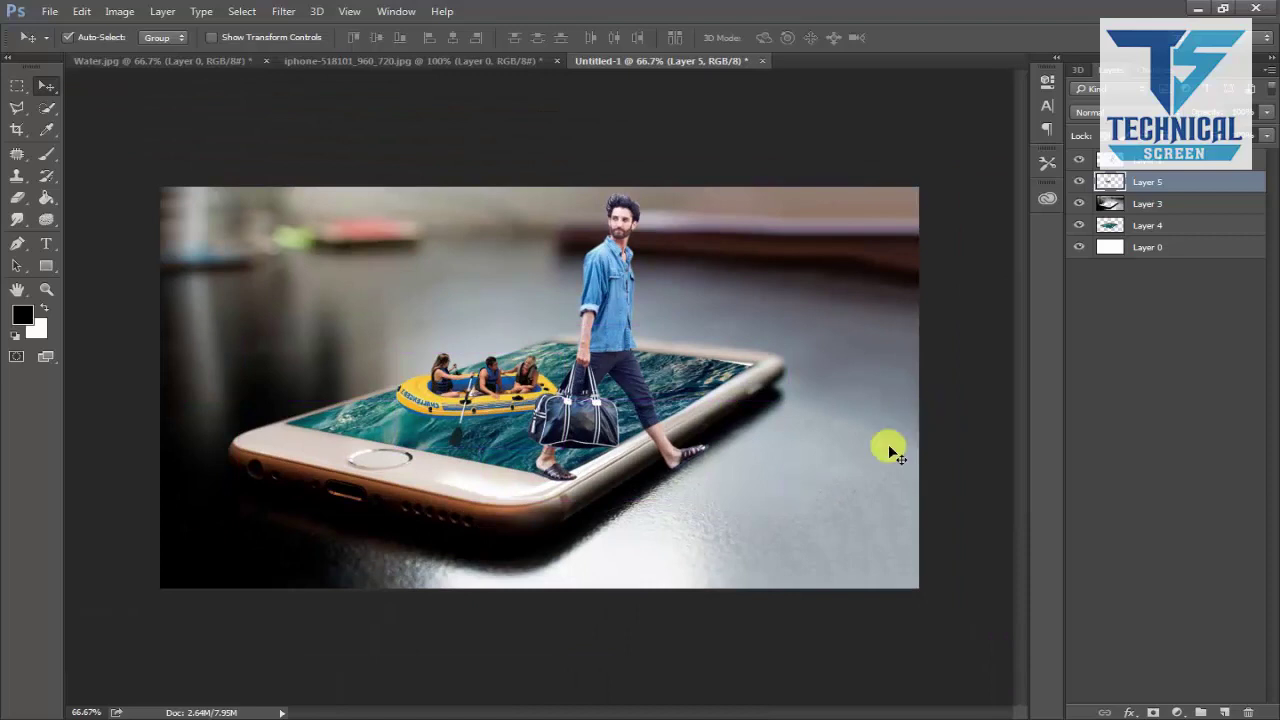
key(ctrl+plus)
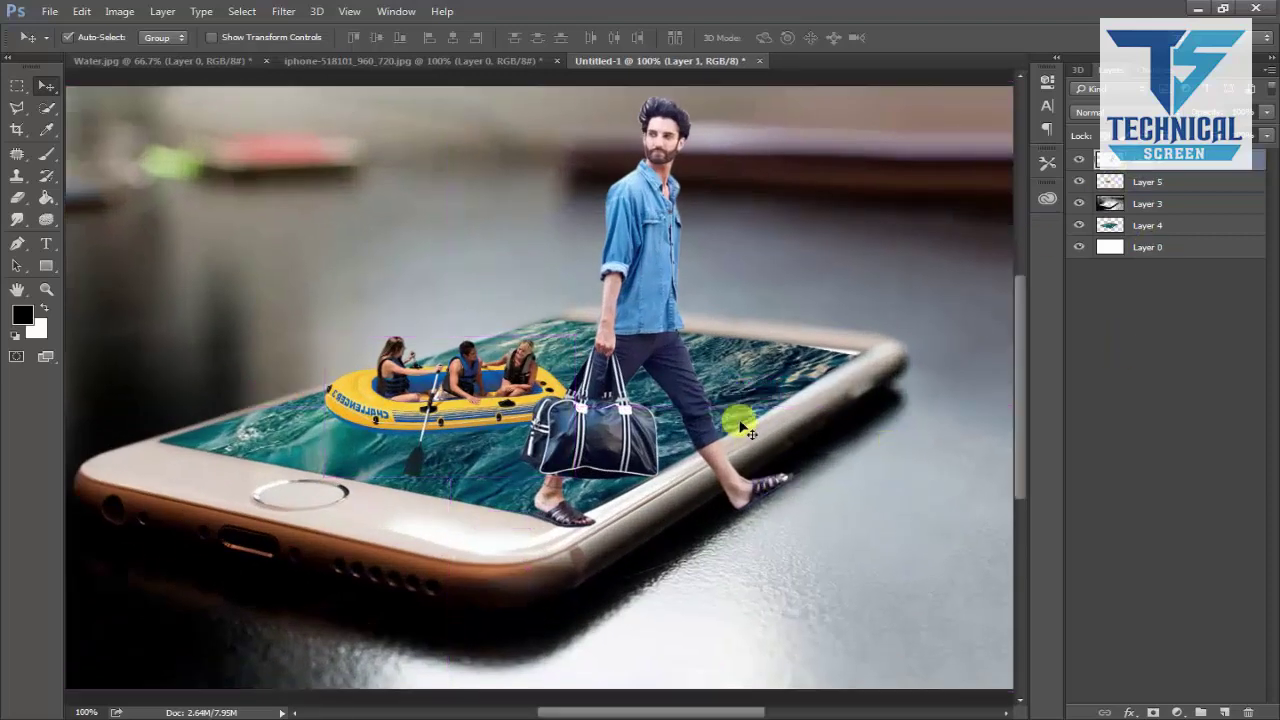
key(p)
key(e)
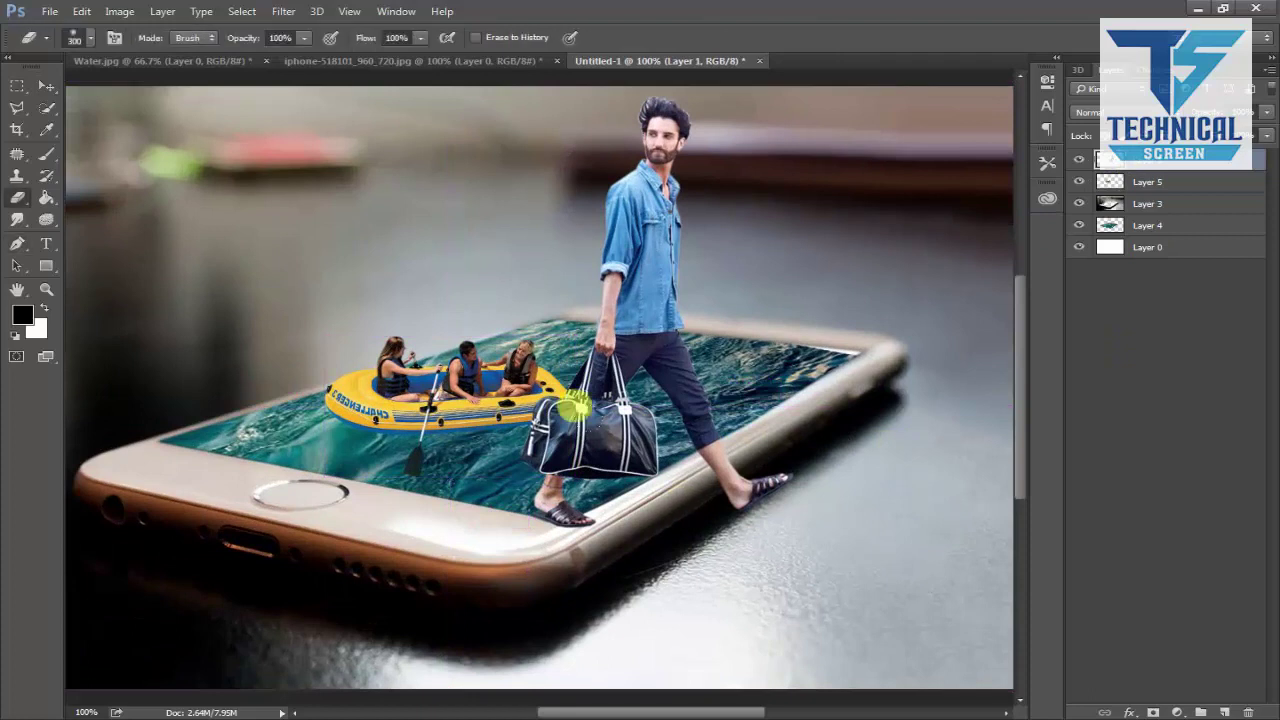
key(bracketleft)
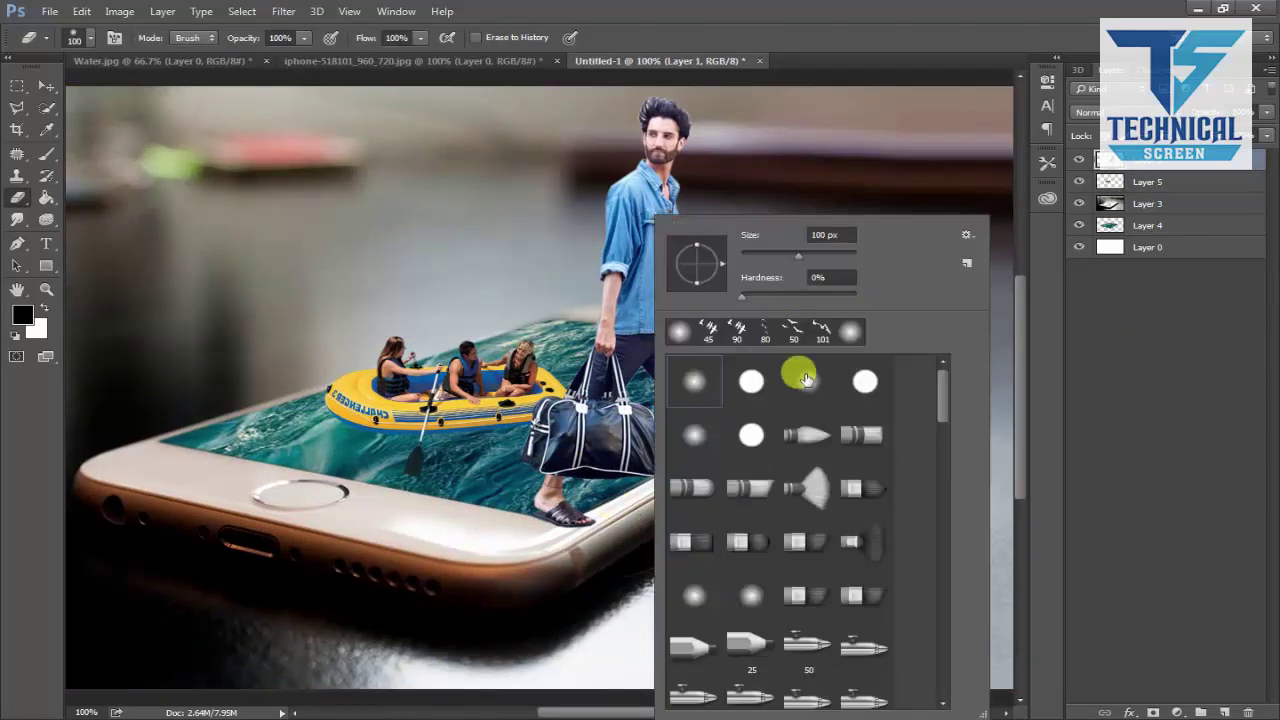
click(591, 565)
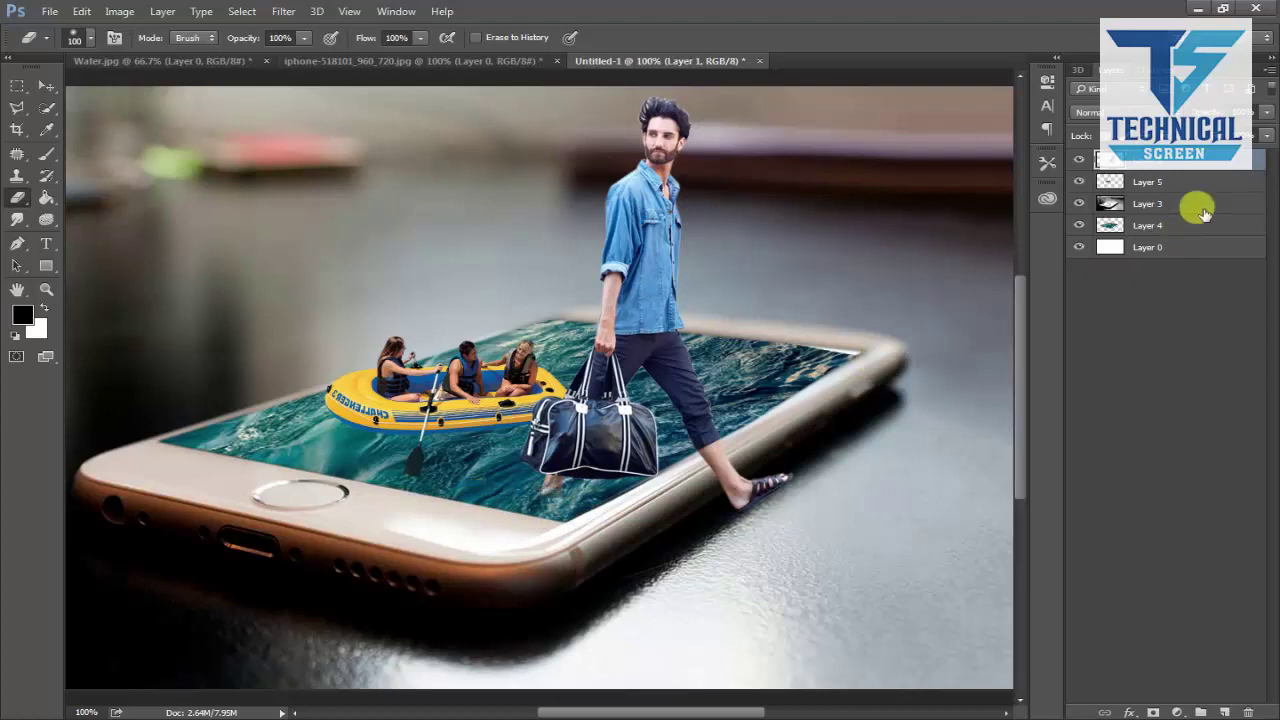
ctrl+click(1108, 160)
key(l)
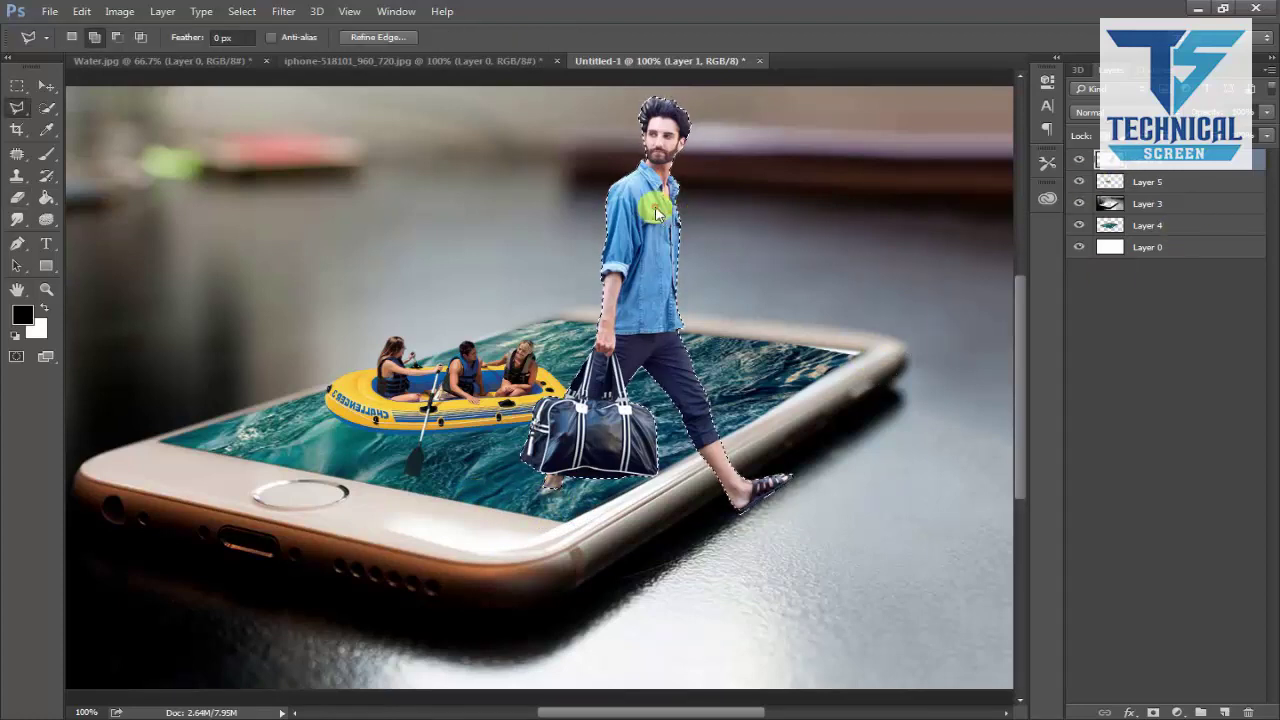
click(700, 277)
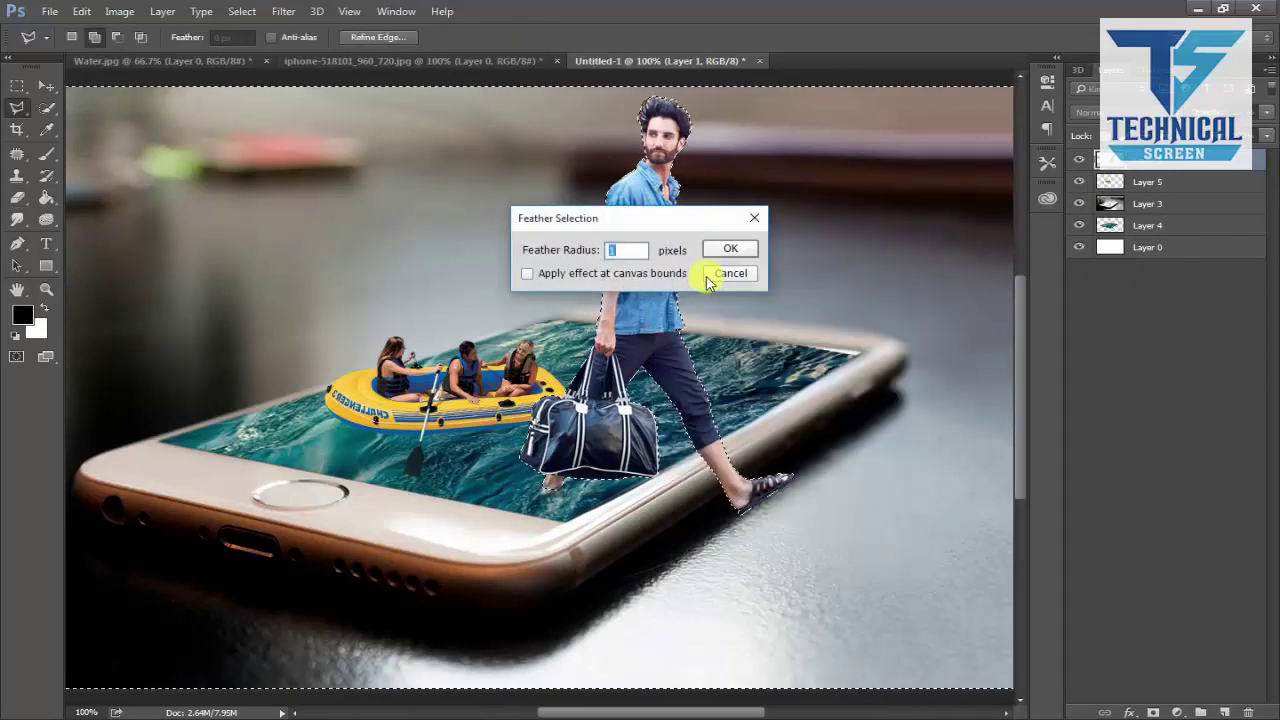
text(1)
click(716, 250)
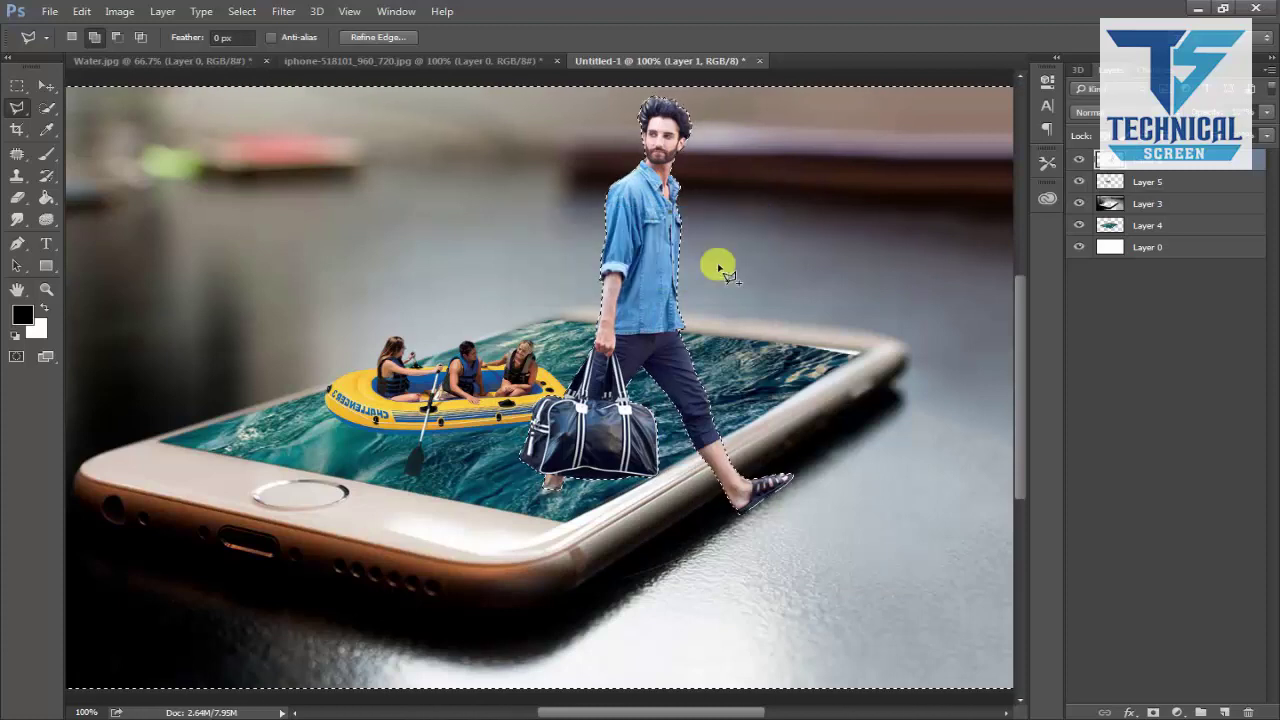
key(ctrl+d)
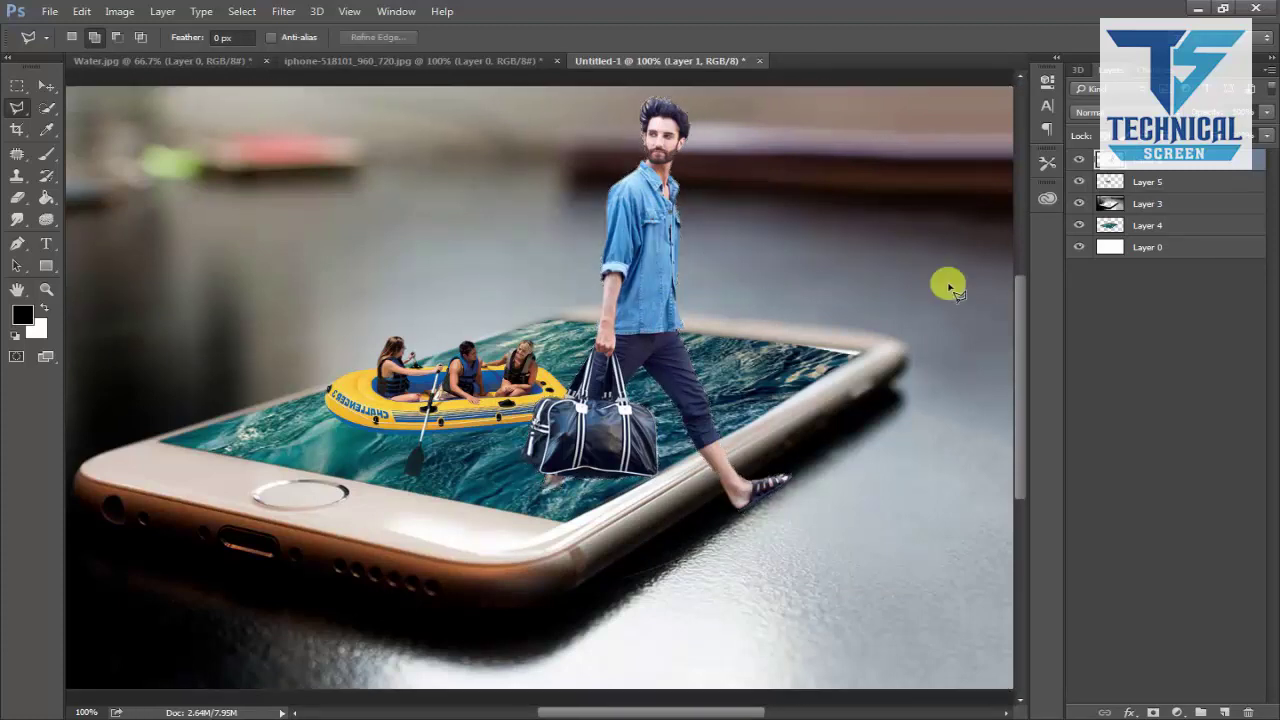
key(ctrl+0)
key(ctrl+minus)
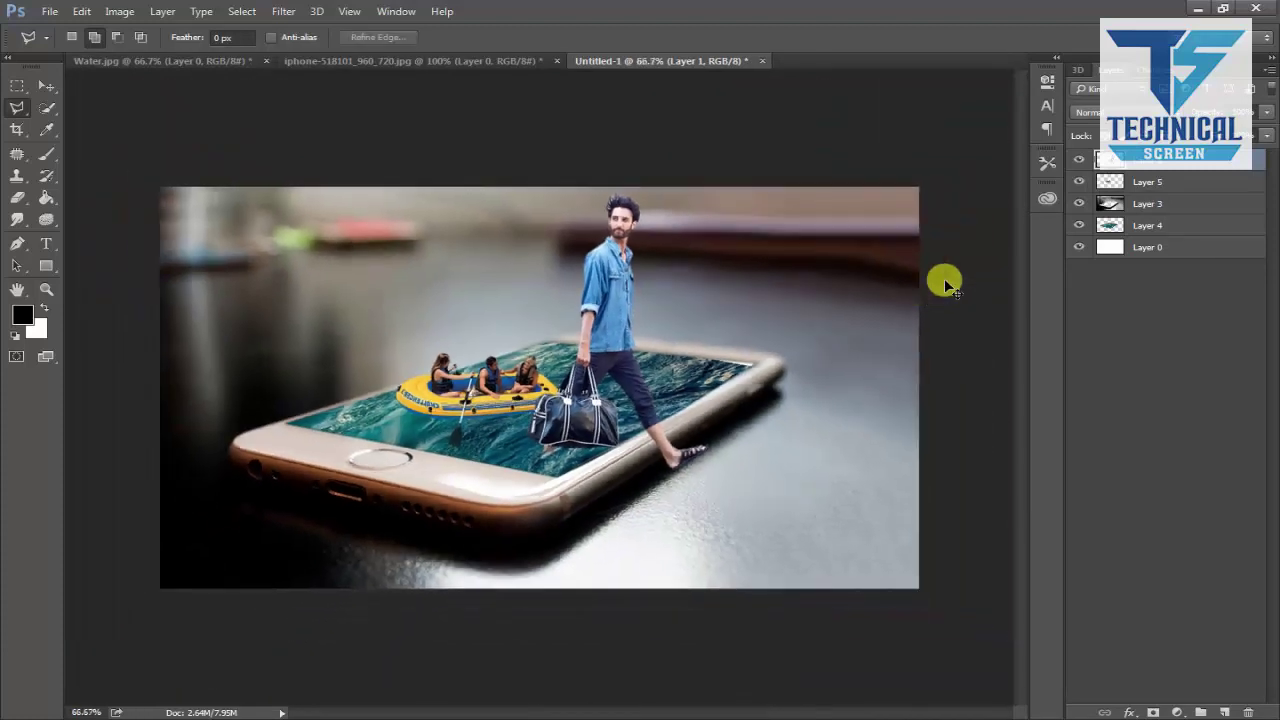
key(ctrl+minus)
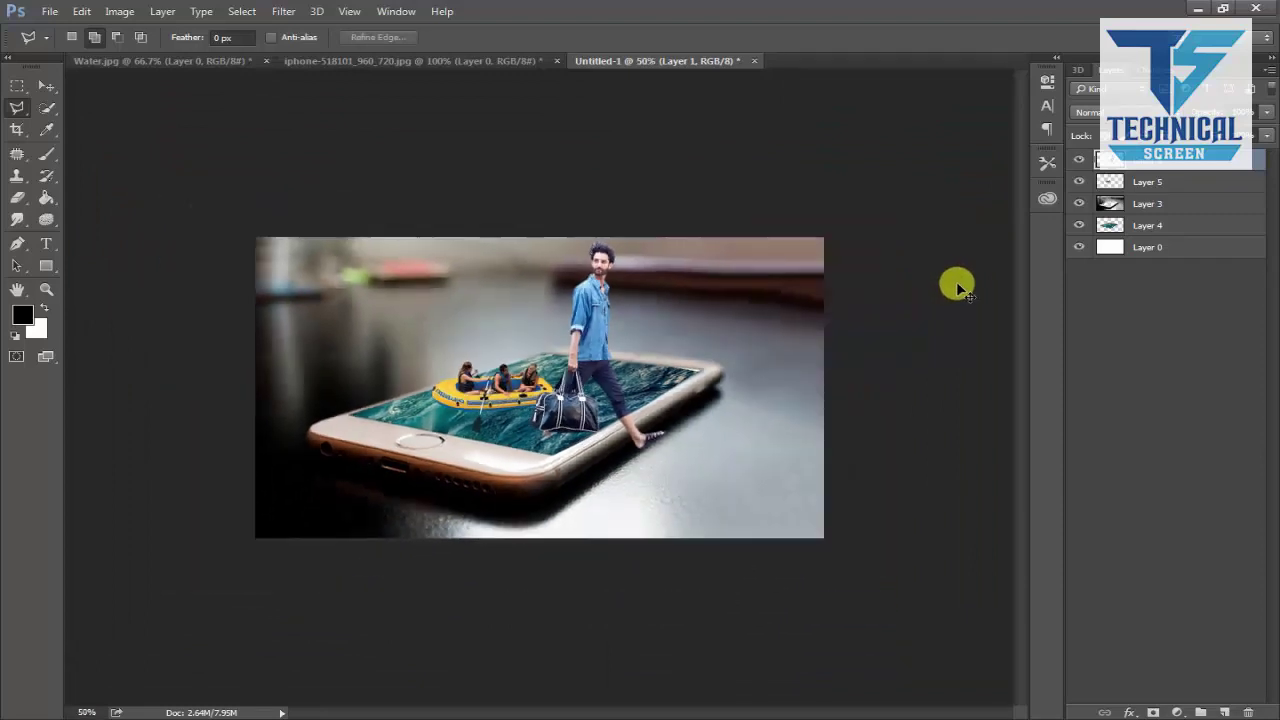
key(ctrl+plus)
key(v)
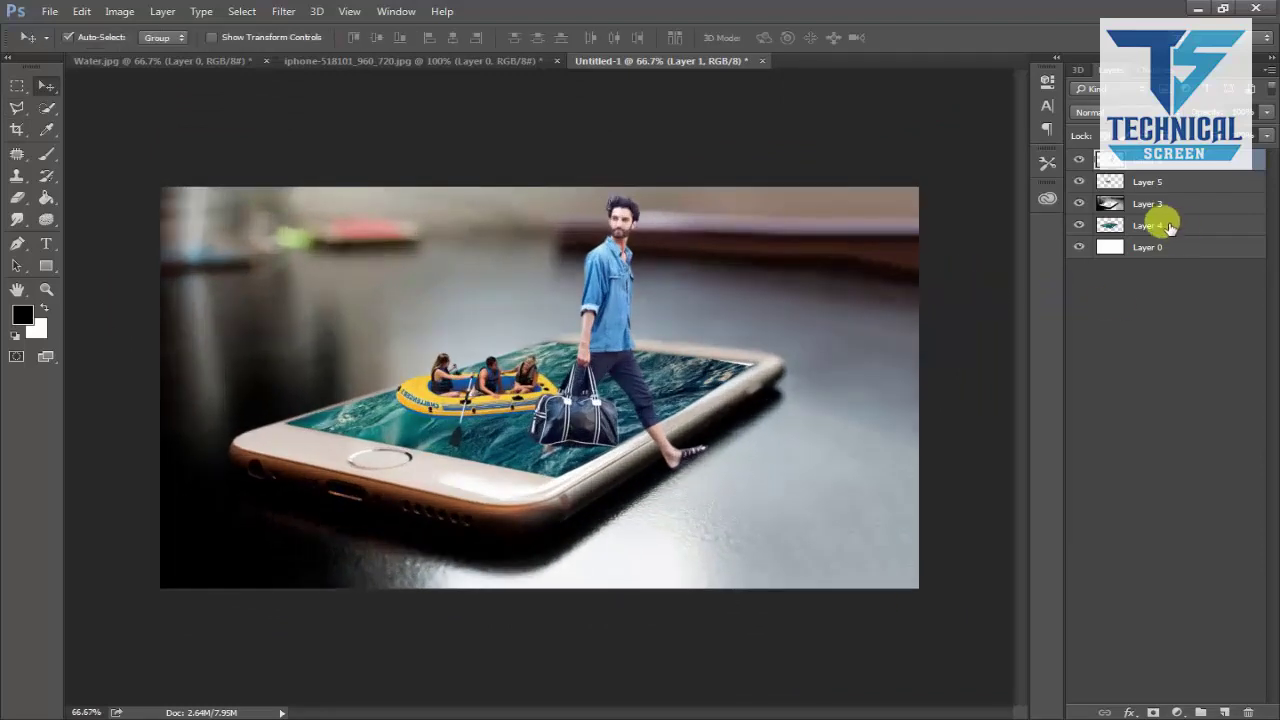
Darken Layer 3's midtones slightly with a Curves adjustment.
click(1150, 206)
key(ctrl+m)
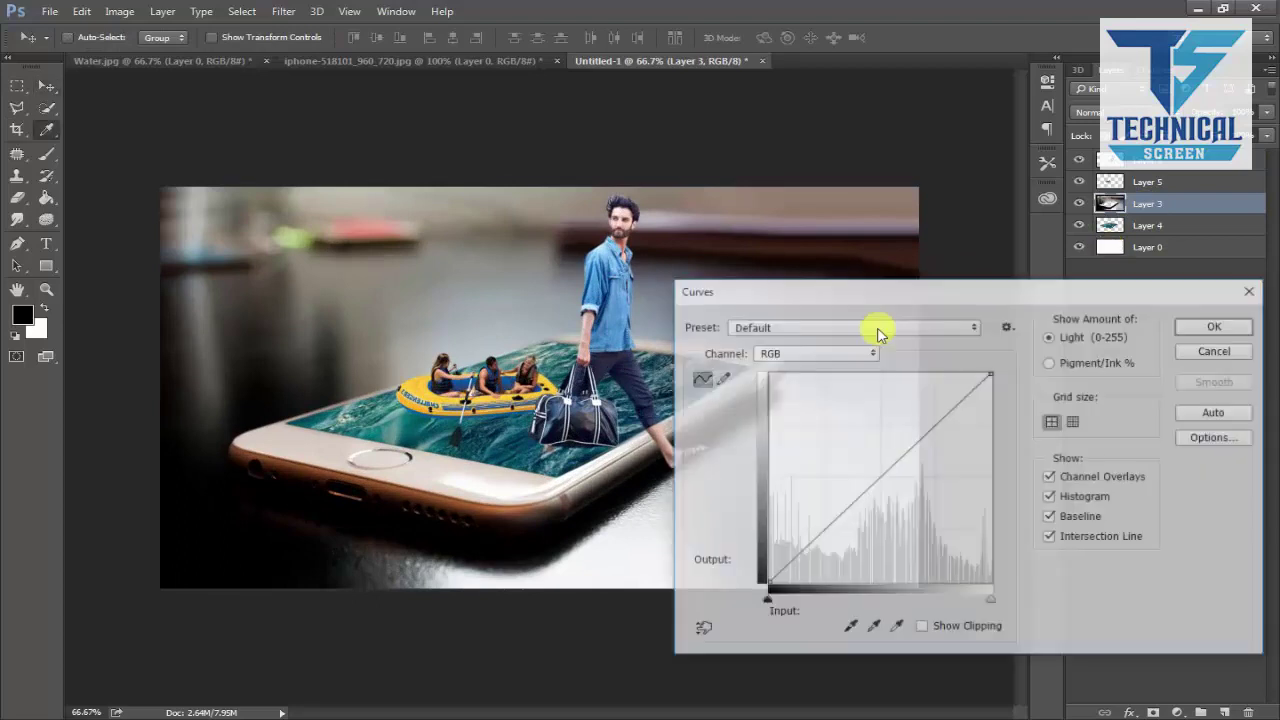
mouse_move(879, 478)
mouse_down()
mouse_move(866, 486)
mouse_move(884, 488)
mouse_up()
key(Return)
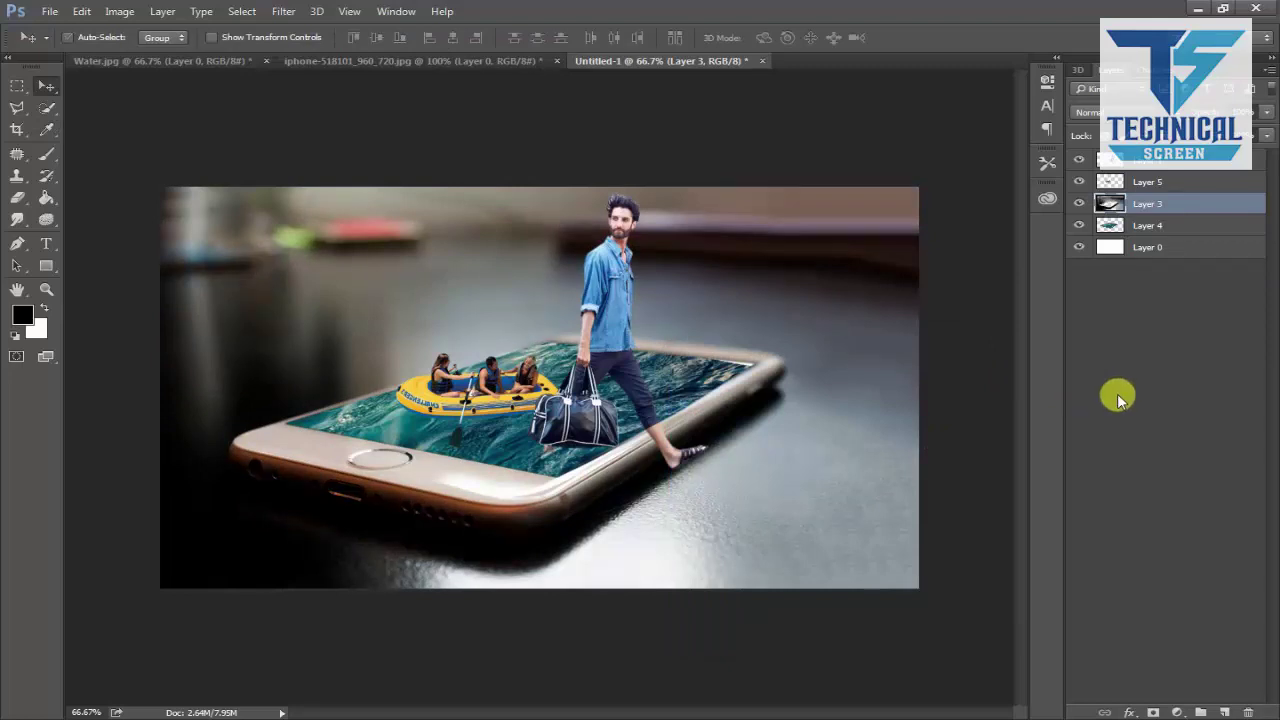
key(ctrl+plus)
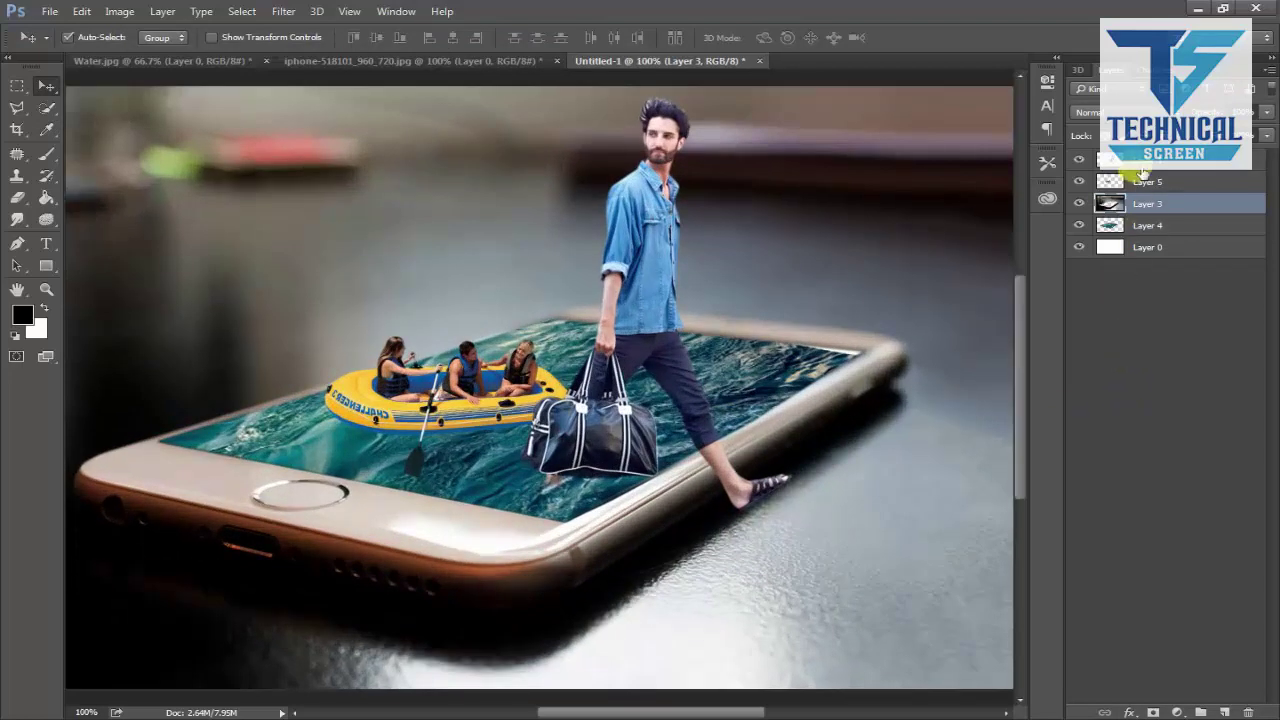
Give the man's layer a bluer Color Balance of -15, +17, +52 in the midtones.
click(1139, 166)
click(1079, 160)
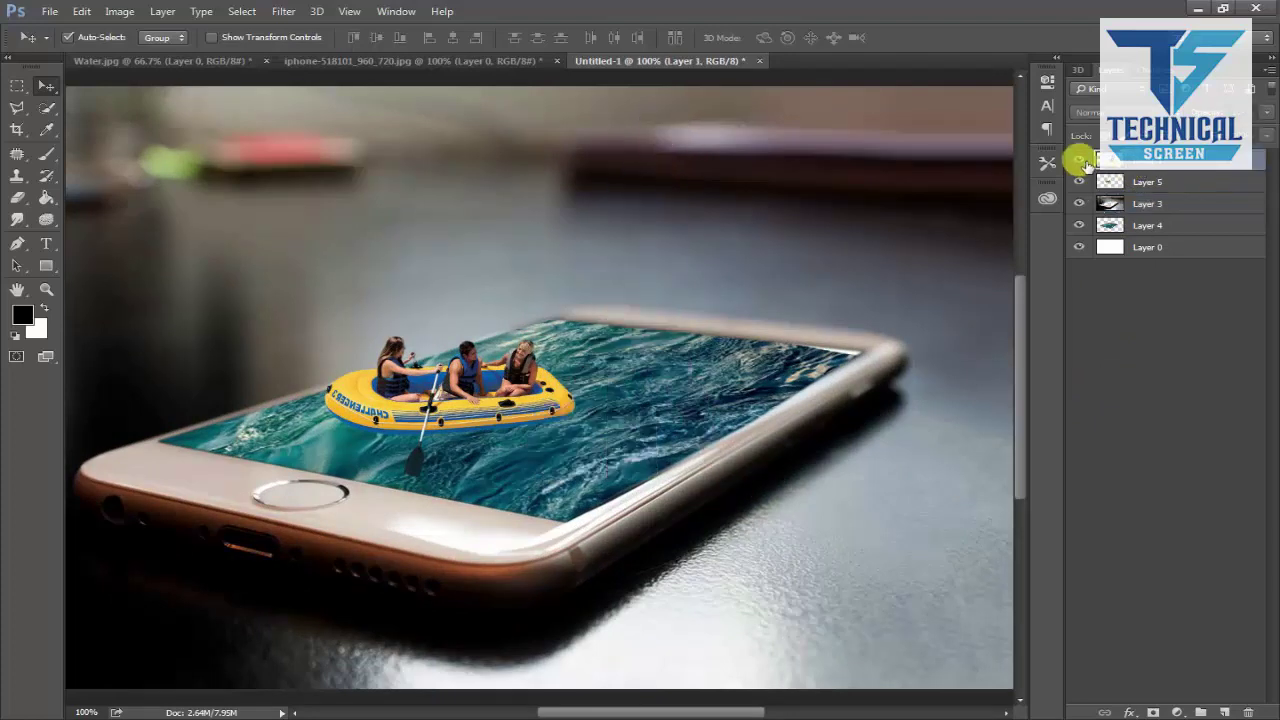
click(1079, 160)
click(1092, 182)
key(ctrl+b)
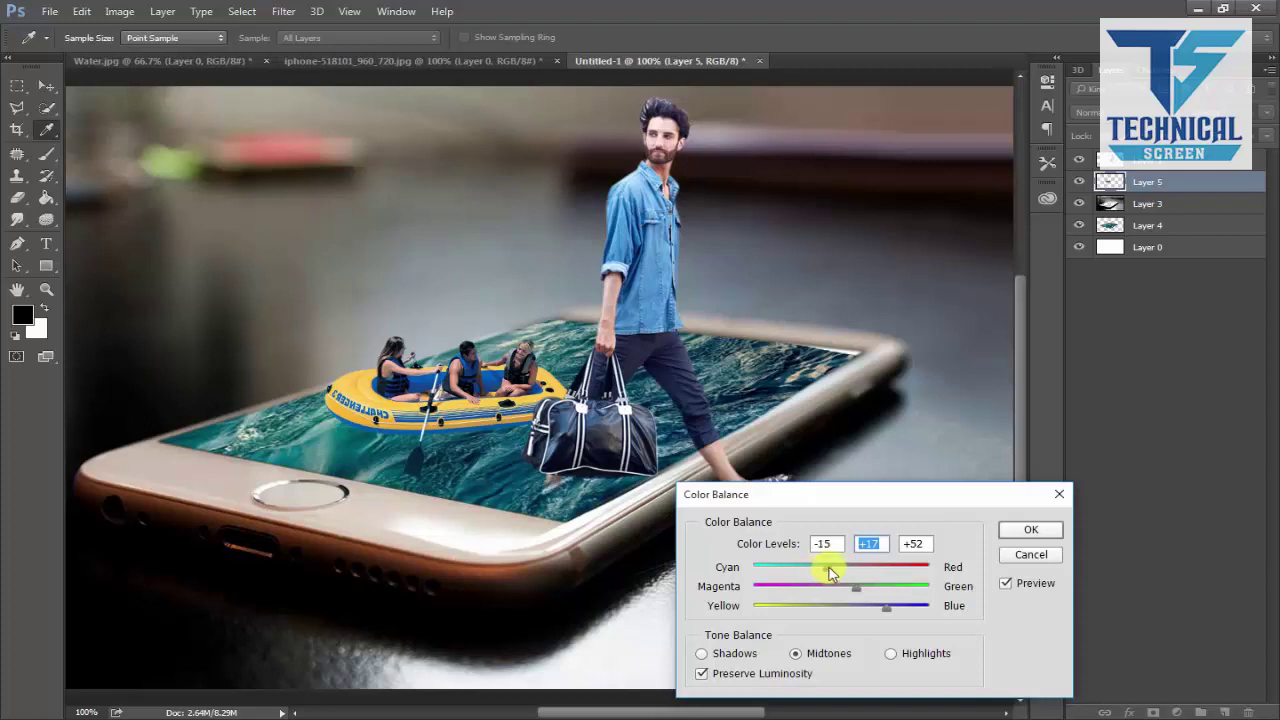
key(Return)
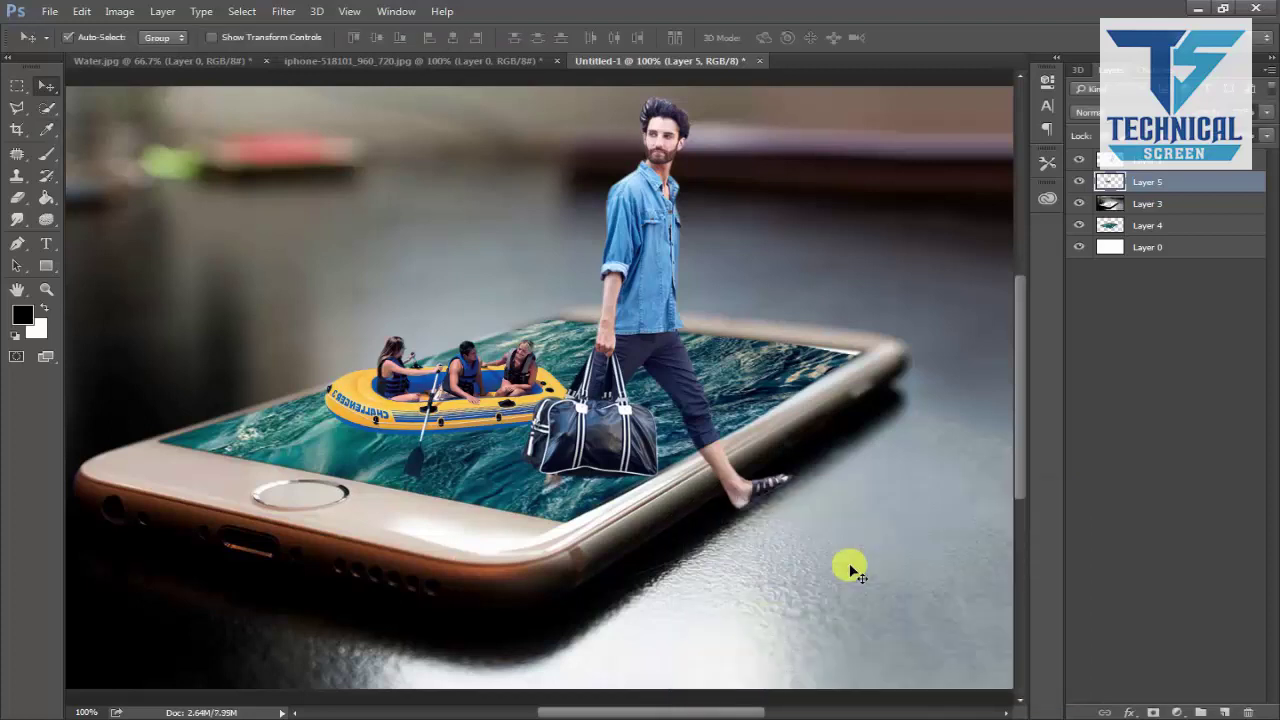
Darken the man's midtones slightly with a Levels adjustment.
key(ctrl+l)
drag(975, 390, 987, 390)
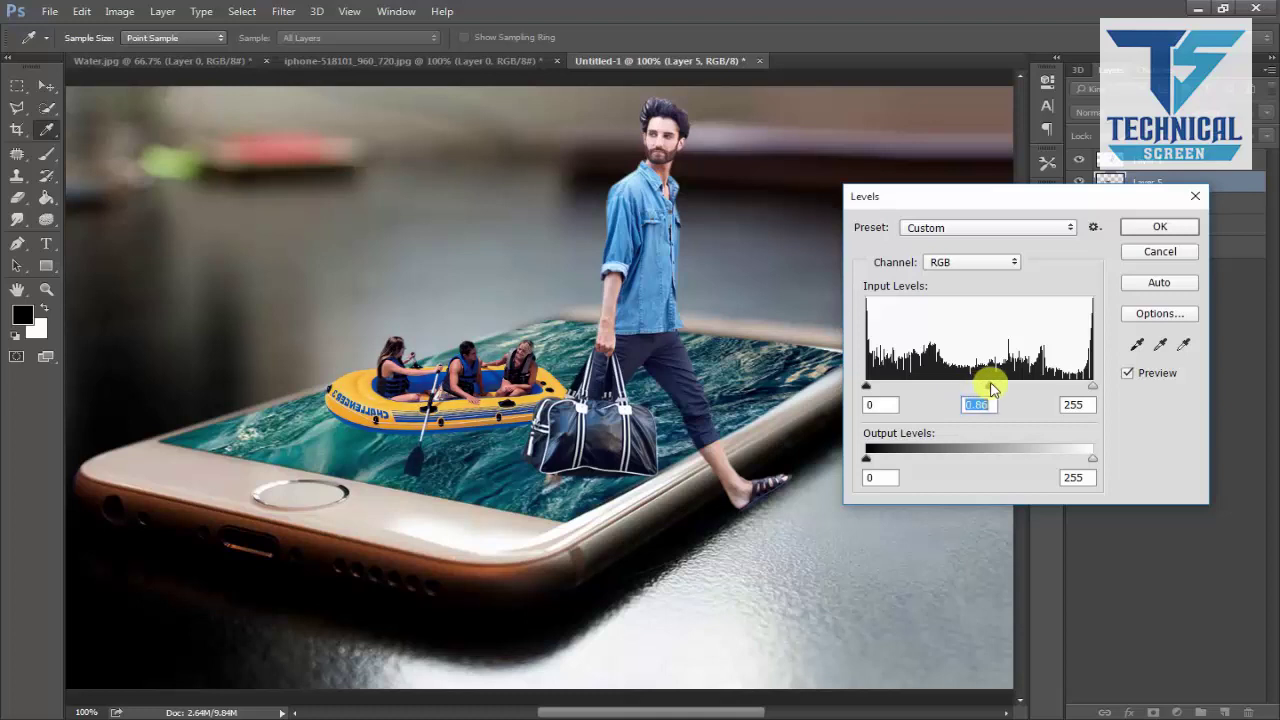
key(Return)
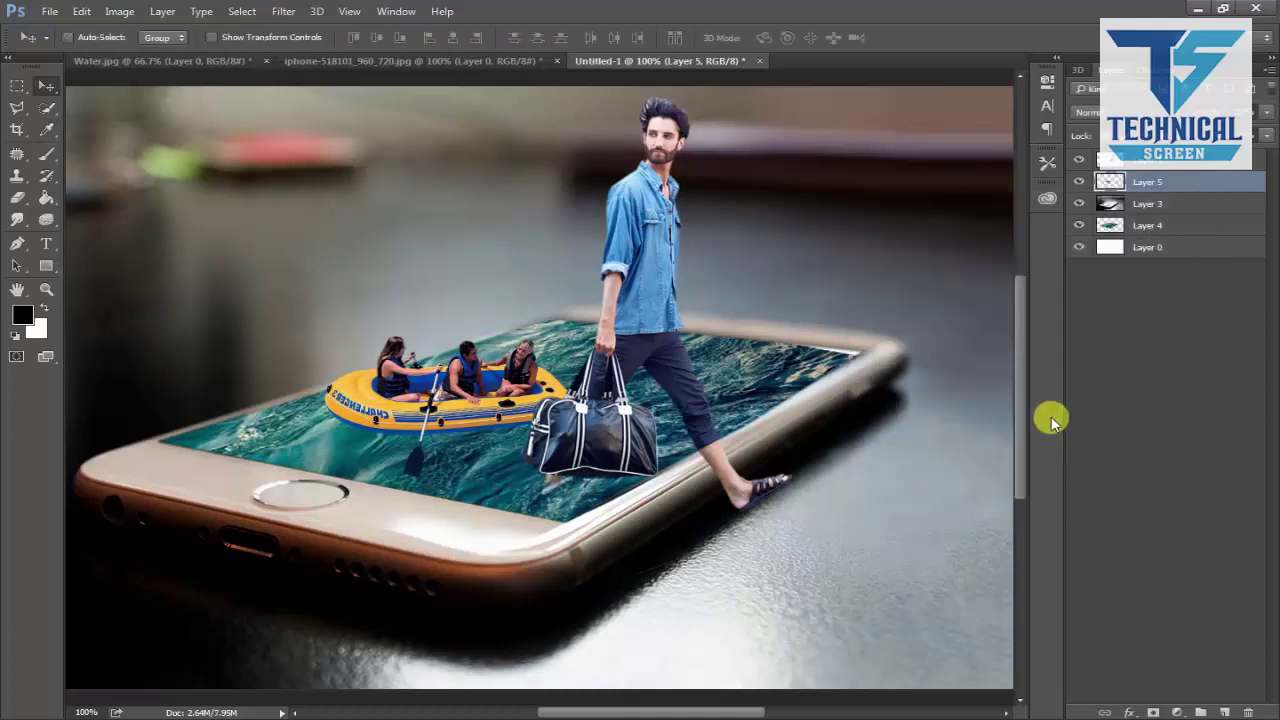
click(1180, 160)
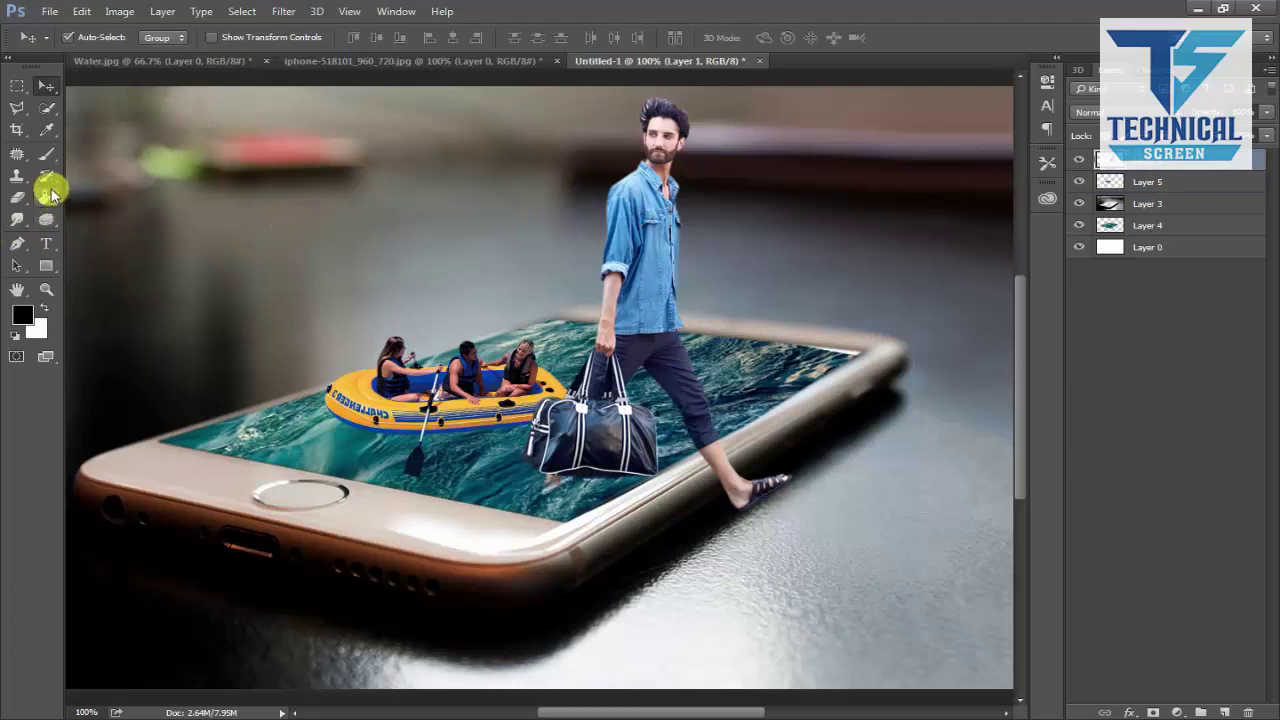
Choose the Burn Tool and darken the man's hair.
click(46, 219)
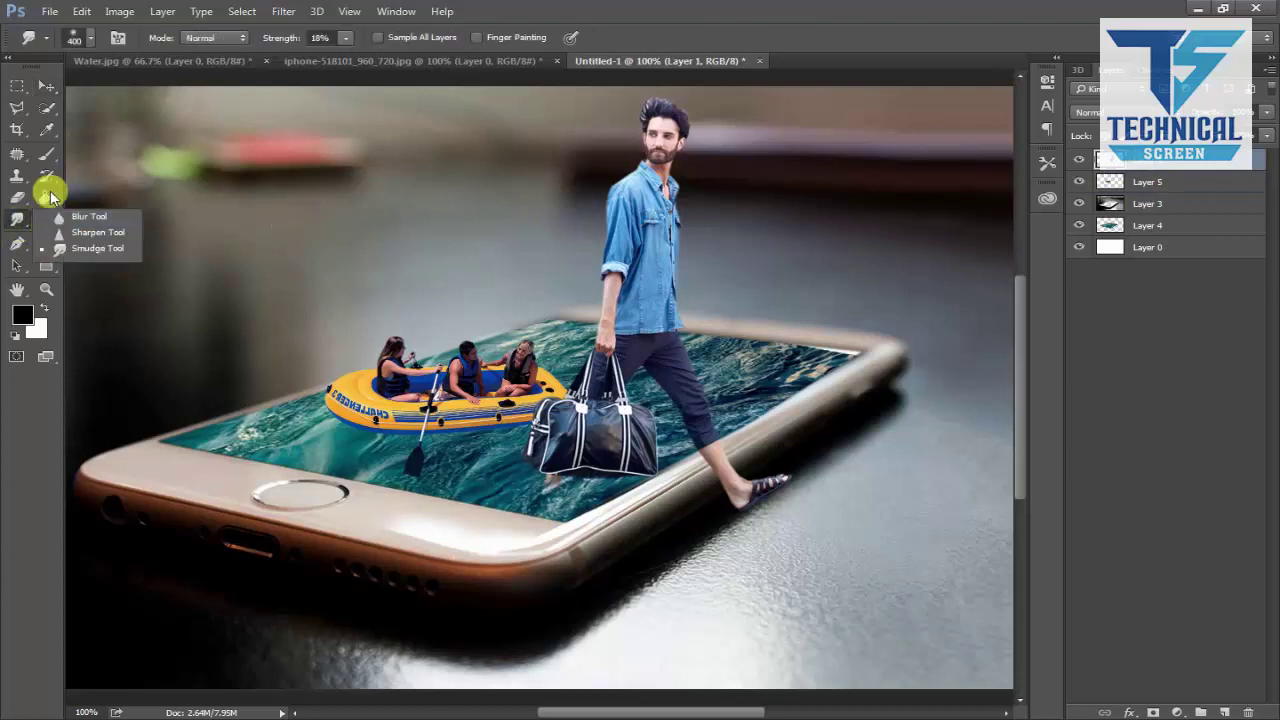
drag(51, 214, 127, 252)
click(120, 232)
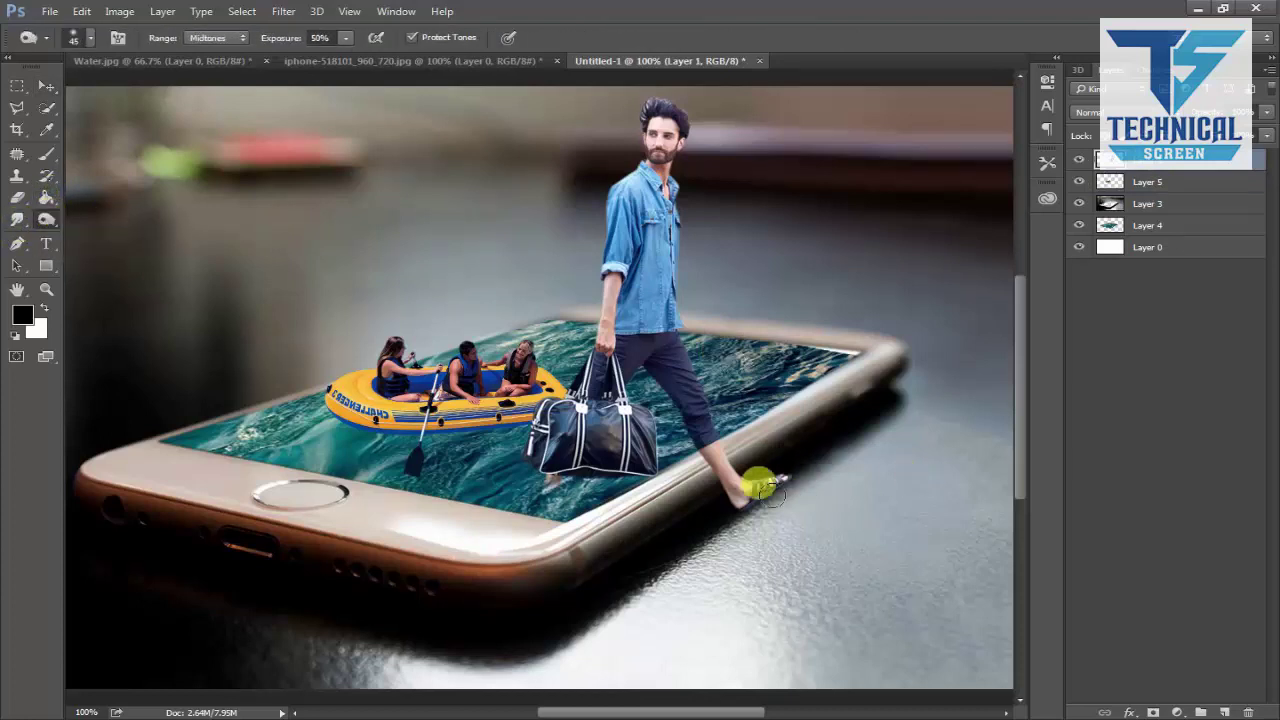
click(692, 117)
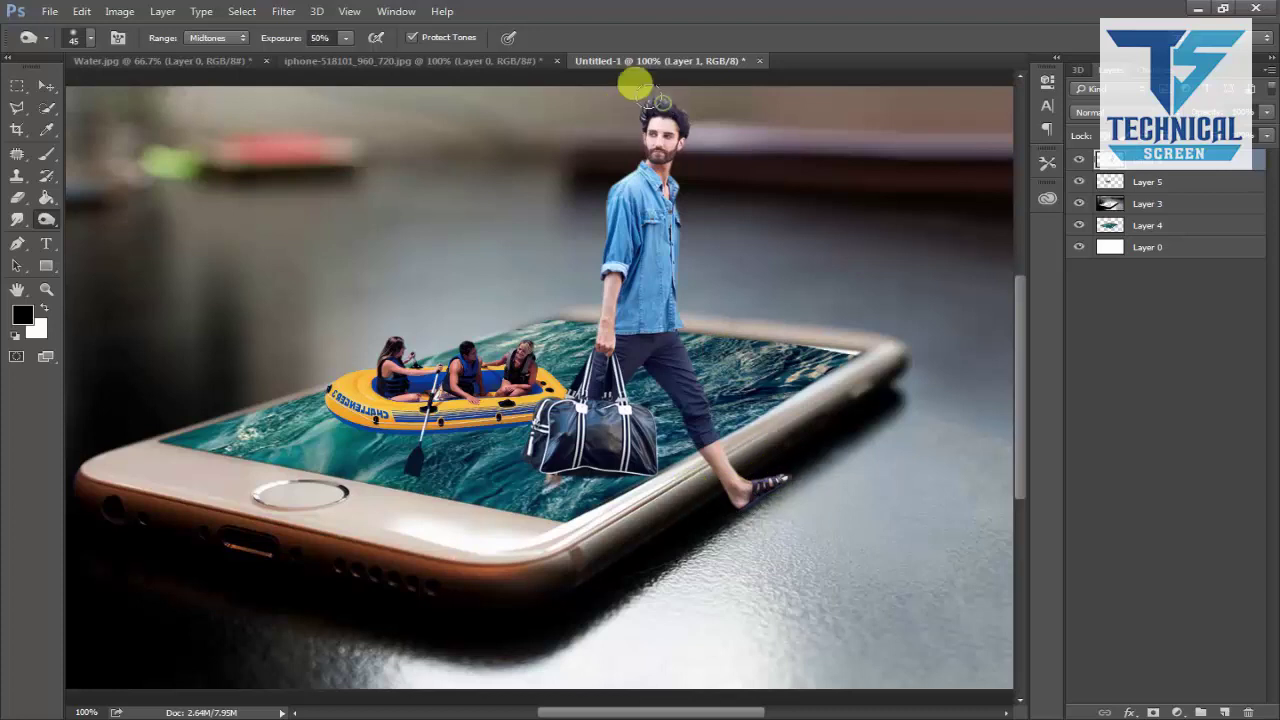
drag(662, 102, 697, 115)
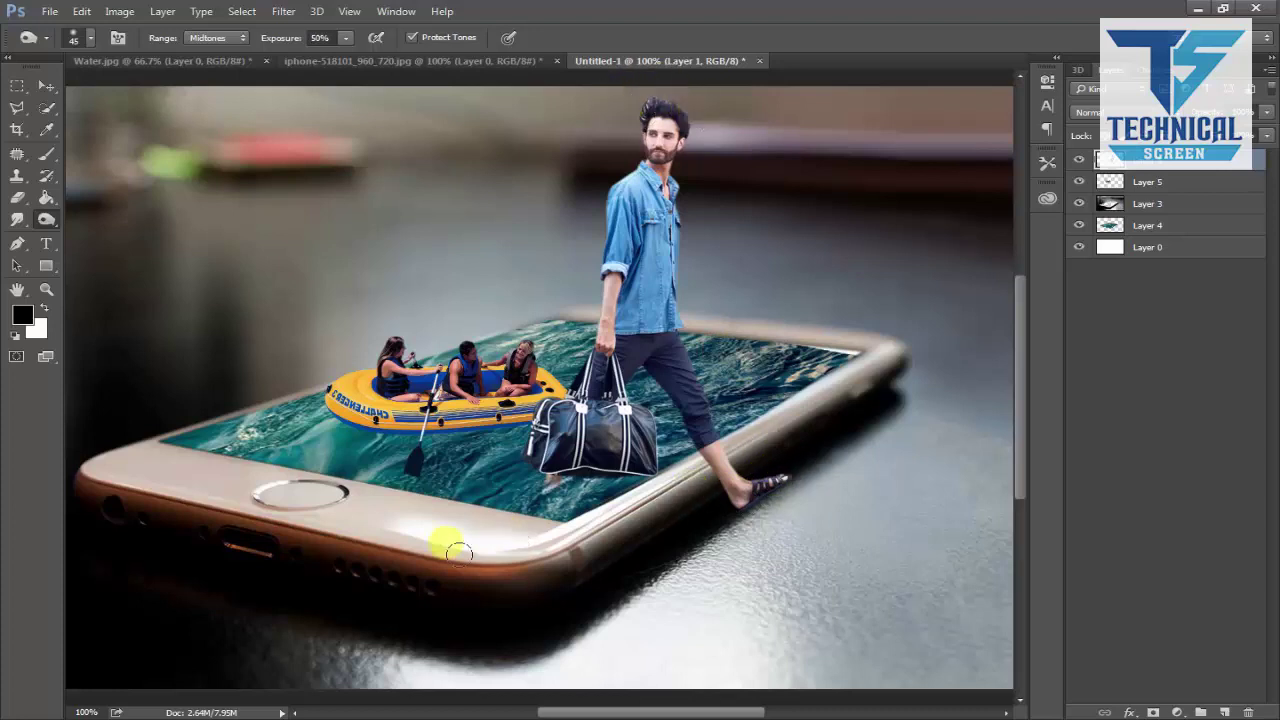
Burn the water beside the boat, the phone edge, the bag handle and trousers.
mouse_move(457, 552)
mouse_down()
mouse_move(330, 418)
mouse_move(537, 387)
mouse_move(482, 335)
mouse_move(363, 337)
mouse_move(320, 378)
mouse_move(370, 415)
mouse_up()
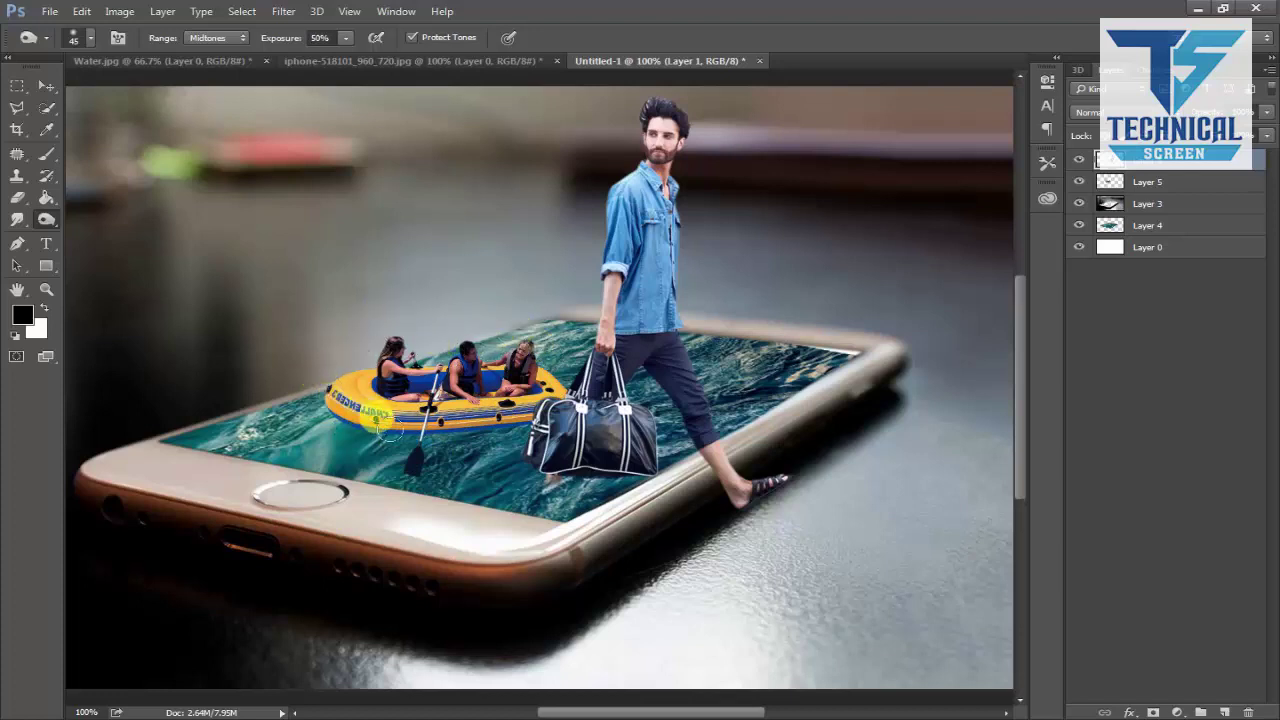
click(695, 505)
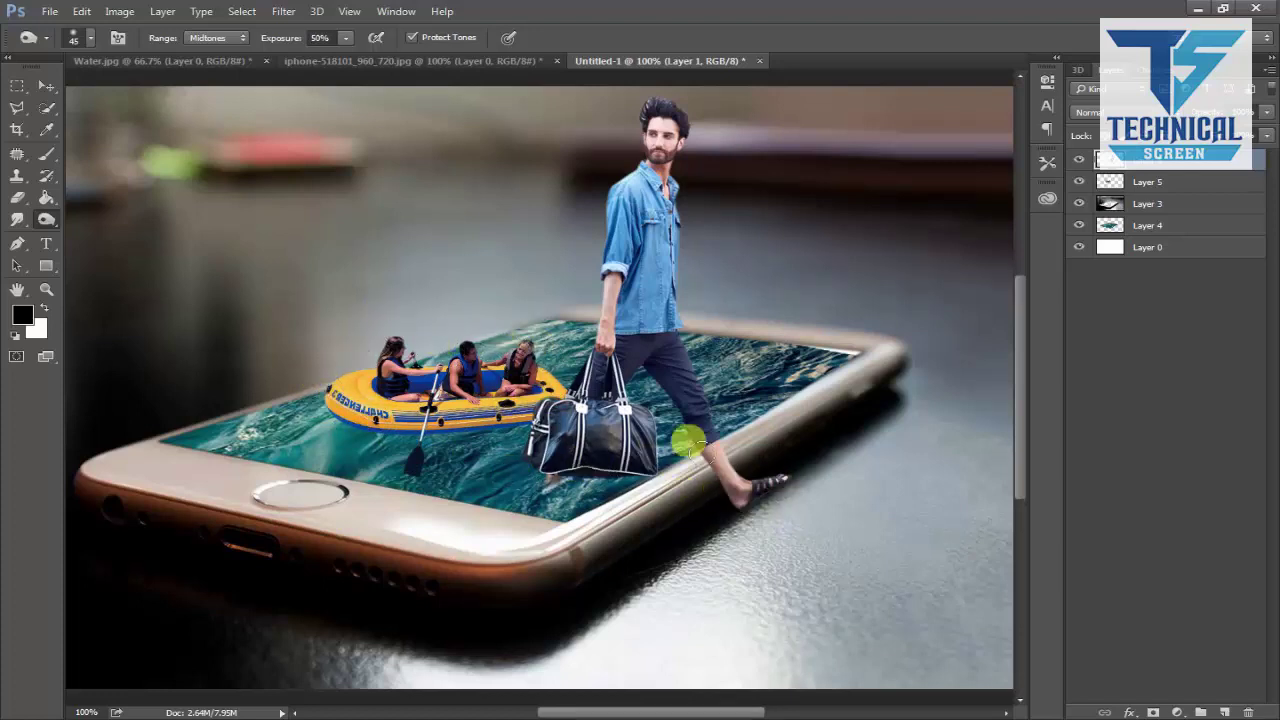
drag(608, 330, 600, 363)
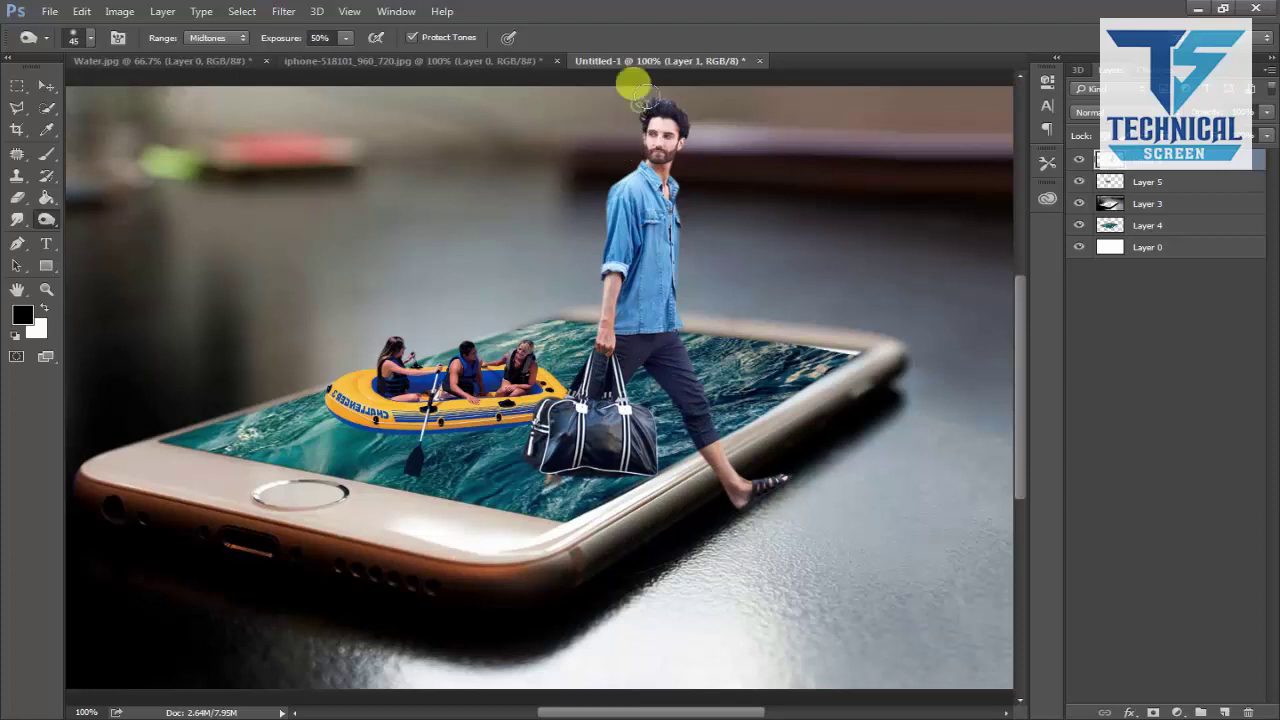
drag(630, 86, 668, 92)
drag(655, 358, 668, 372)
Burn the foot at the phone edge, hair, shirt, bag and boat.
click(757, 509)
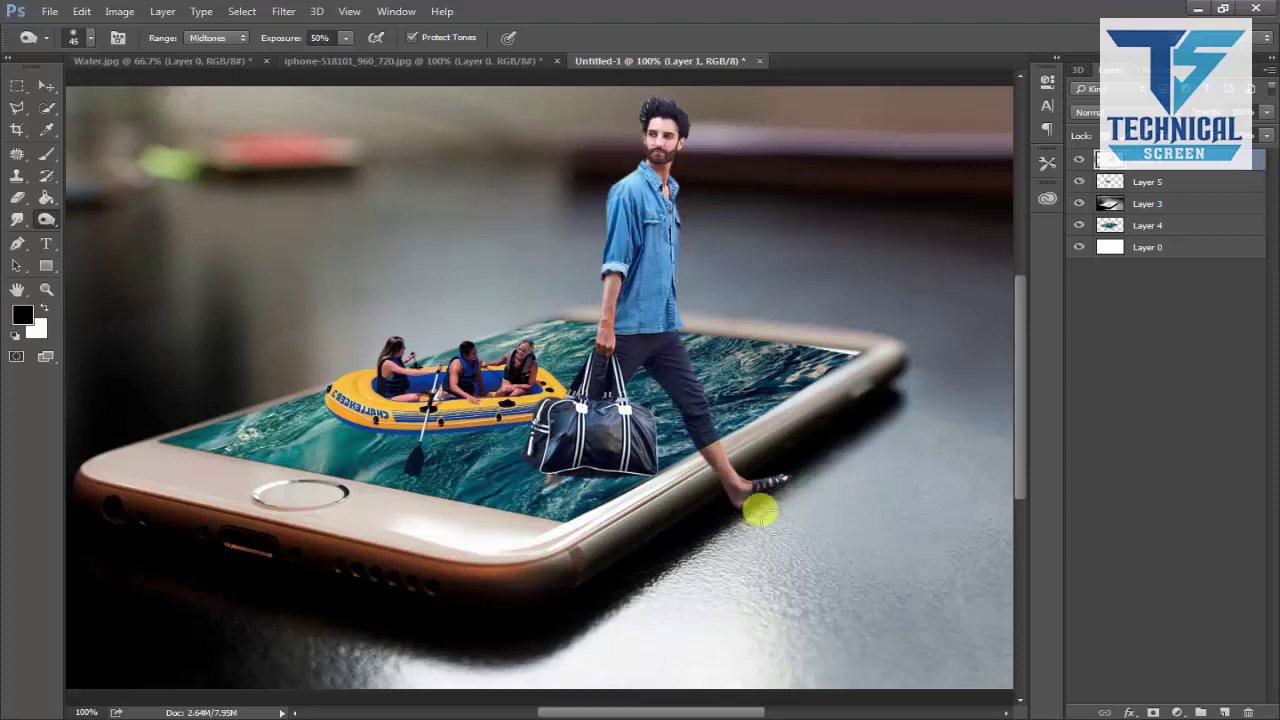
click(628, 117)
mouse_move(648, 92)
mouse_down()
mouse_move(662, 376)
mouse_move(586, 409)
mouse_move(577, 466)
mouse_move(749, 514)
mouse_move(788, 466)
mouse_move(733, 502)
mouse_move(432, 446)
mouse_move(467, 440)
mouse_move(398, 411)
mouse_move(540, 338)
mouse_move(385, 338)
mouse_move(370, 420)
mouse_up()
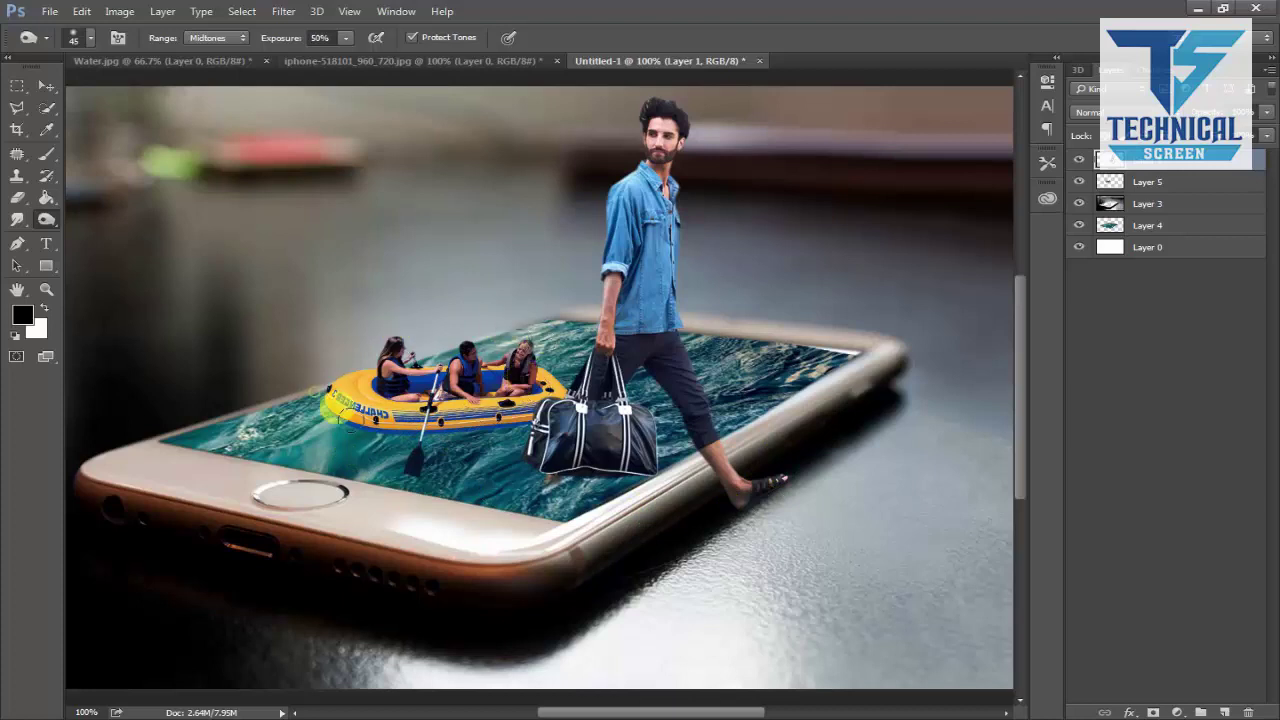
click(623, 391)
key(ctrl+minus)
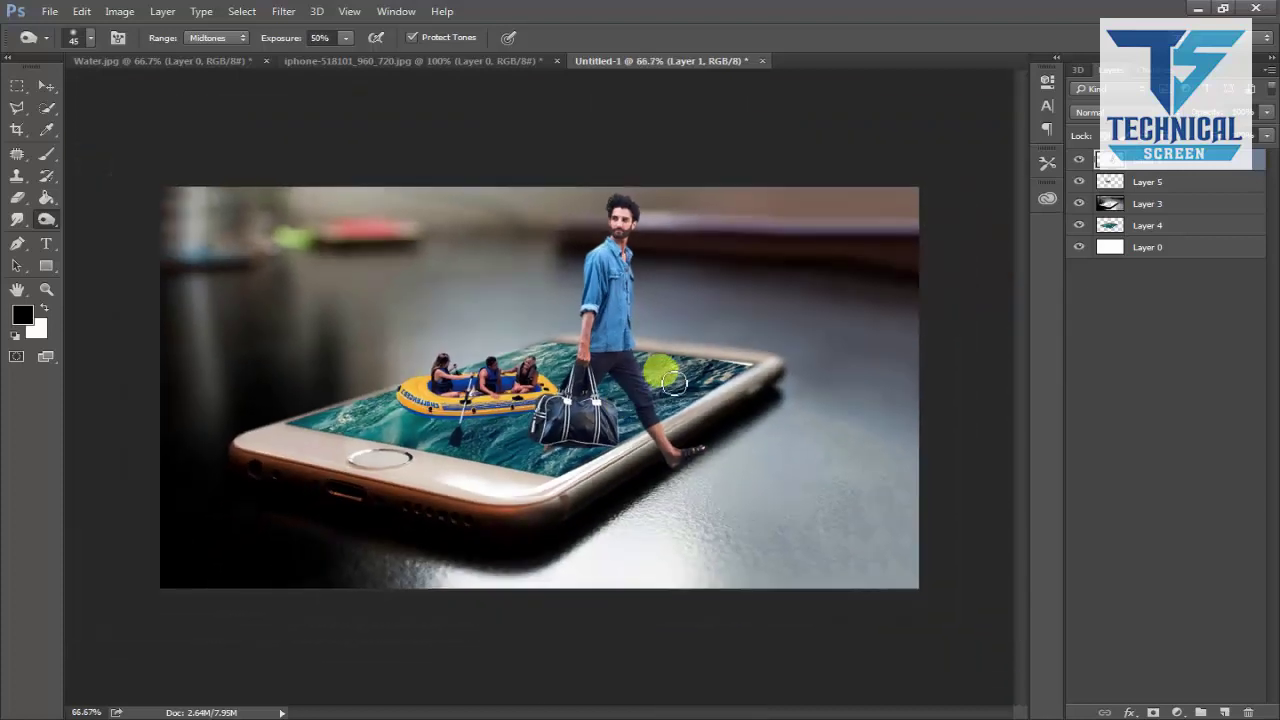
mouse_move(662, 377)
mouse_down()
mouse_move(527, 350)
mouse_move(533, 366)
mouse_move(421, 356)
mouse_move(498, 390)
mouse_move(548, 392)
mouse_up()
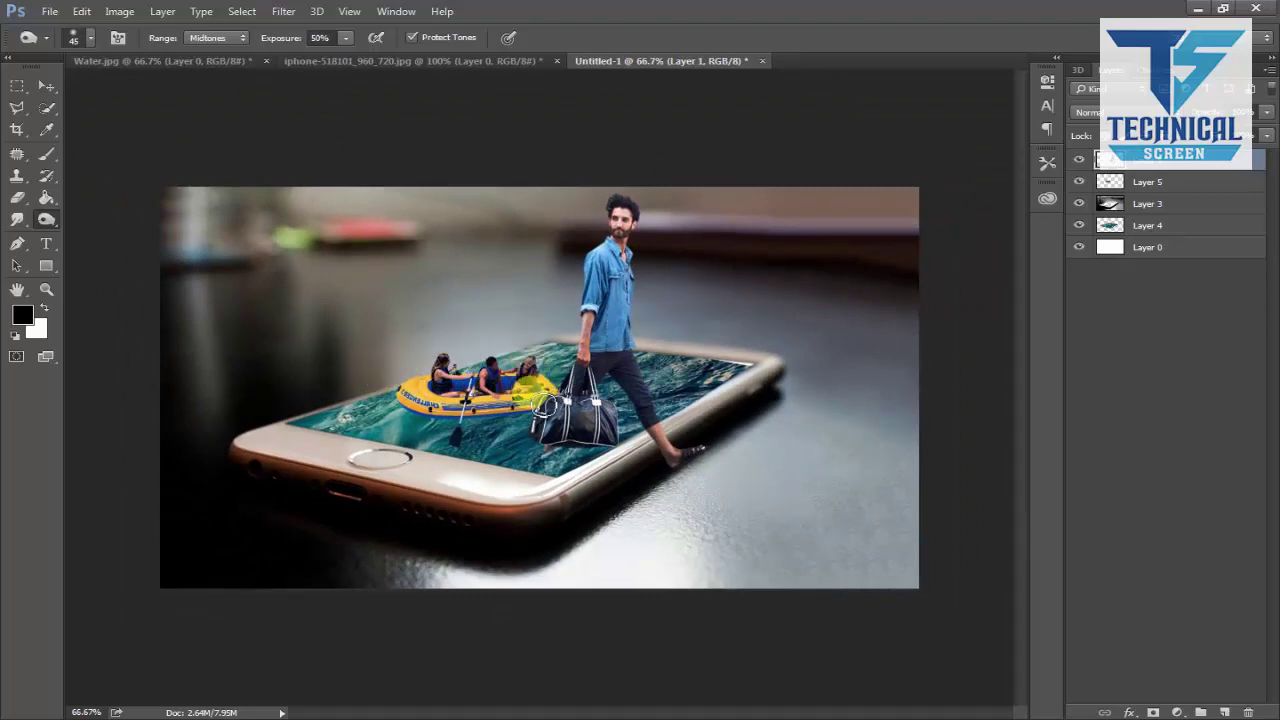
Scale the water on Layer 4 up slightly to fill the phone screen.
click(1152, 232)
key(ctrl+t)
drag(798, 324, 800, 320)
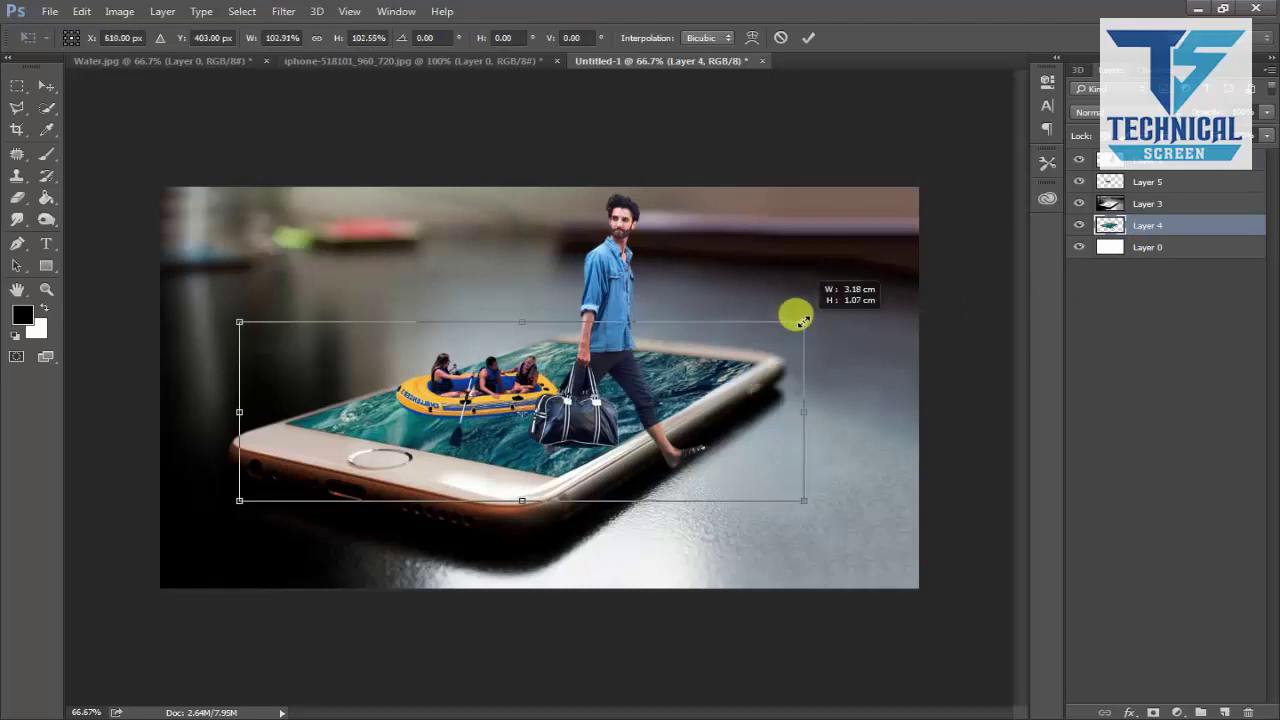
key(Return)
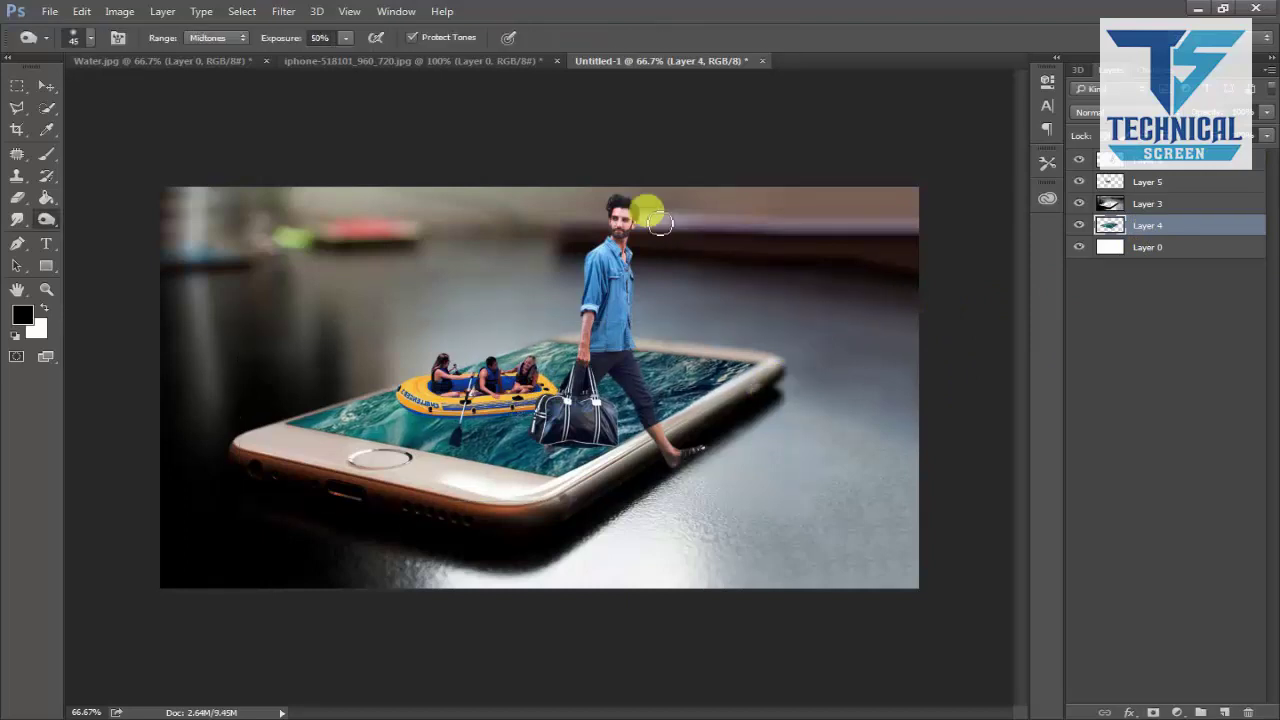
Sharpen the water with Unsharp Mask at 50% amount, 1.0 px radius, threshold 0.
click(283, 11)
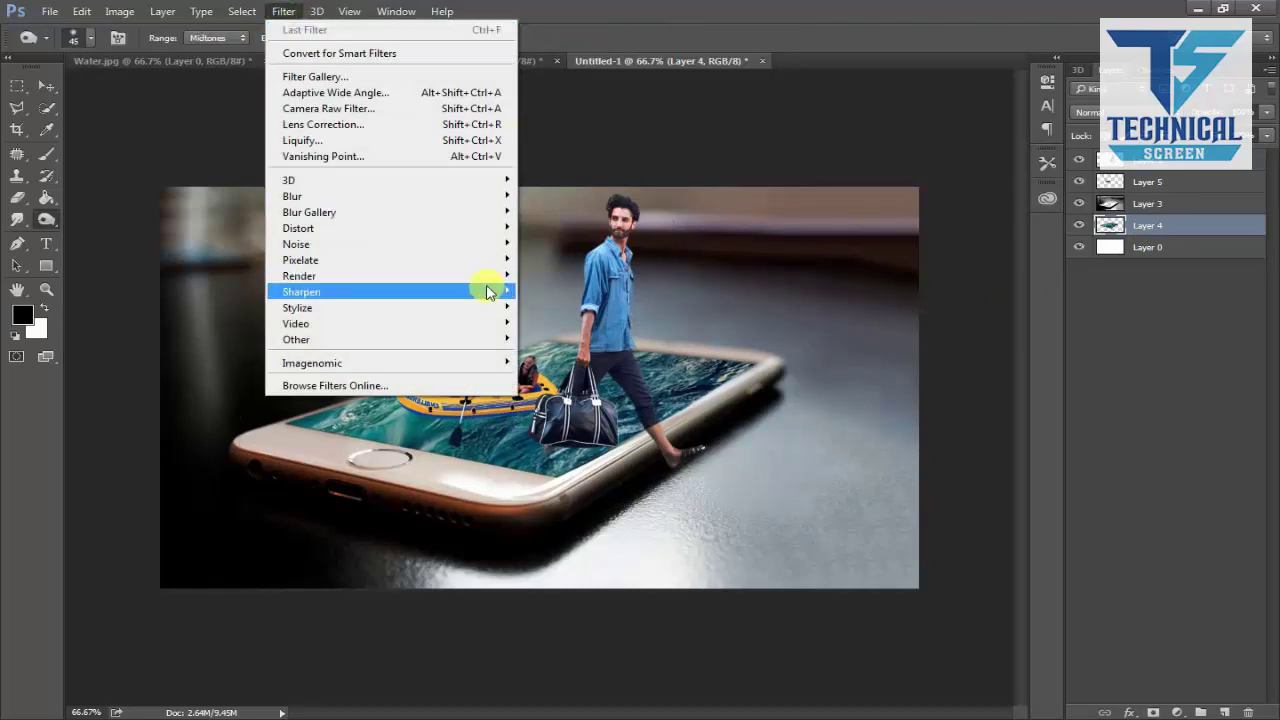
click(571, 366)
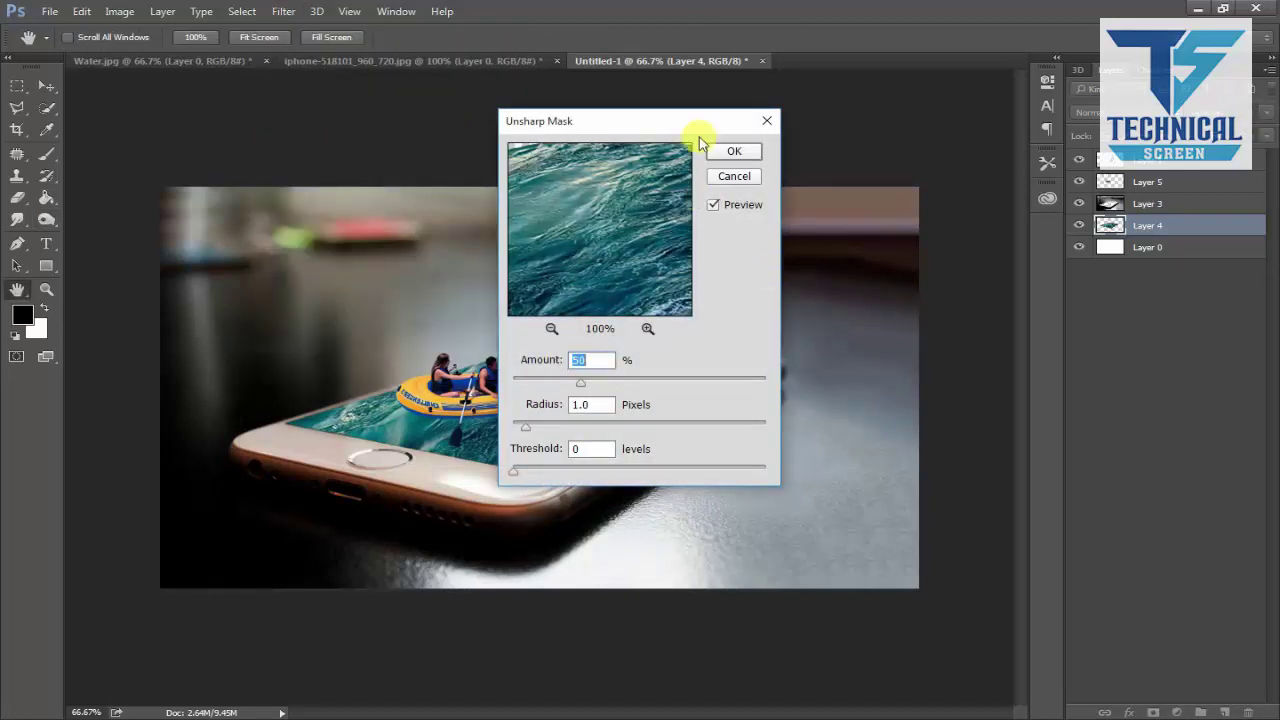
click(730, 151)
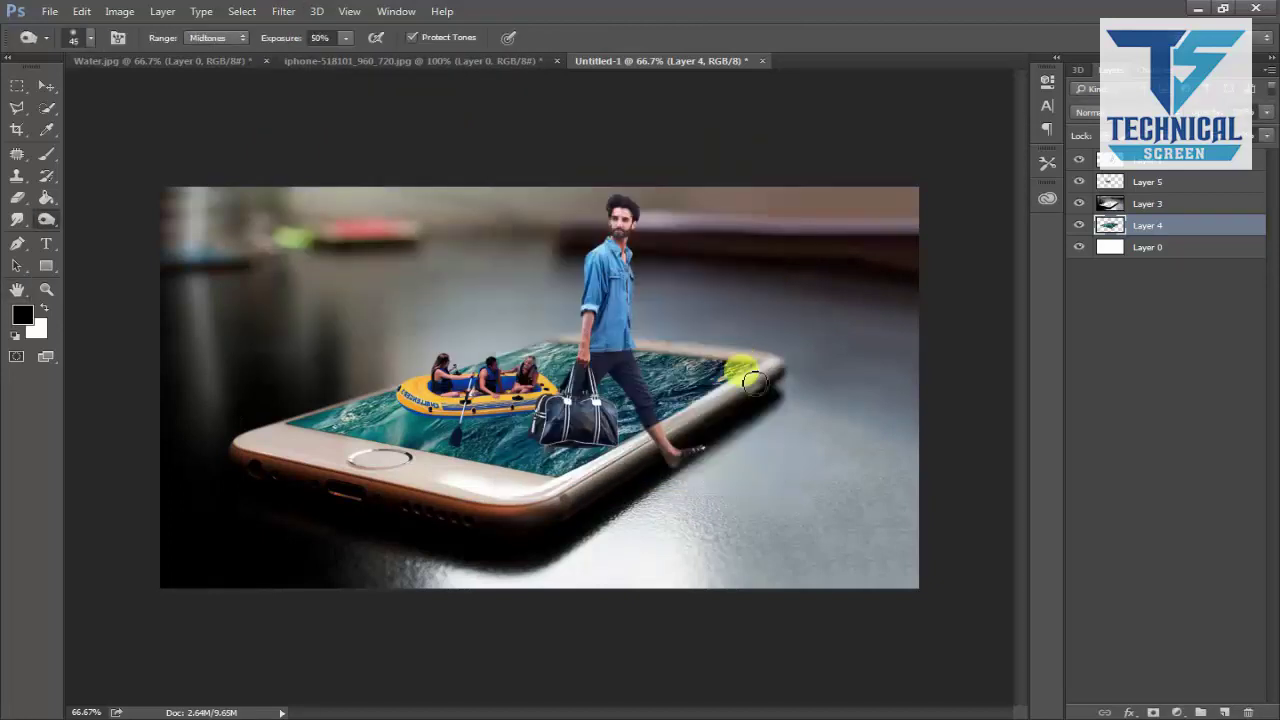
key(v)
key(ctrl)
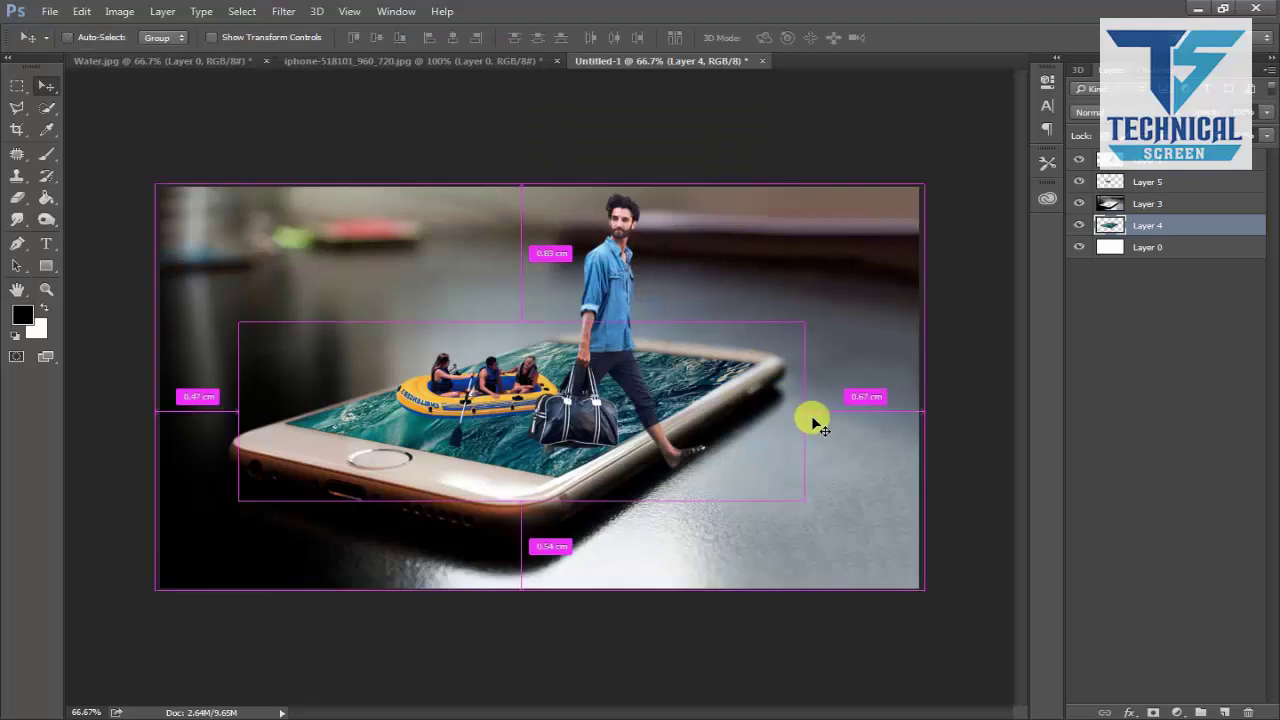
key(ctrl)
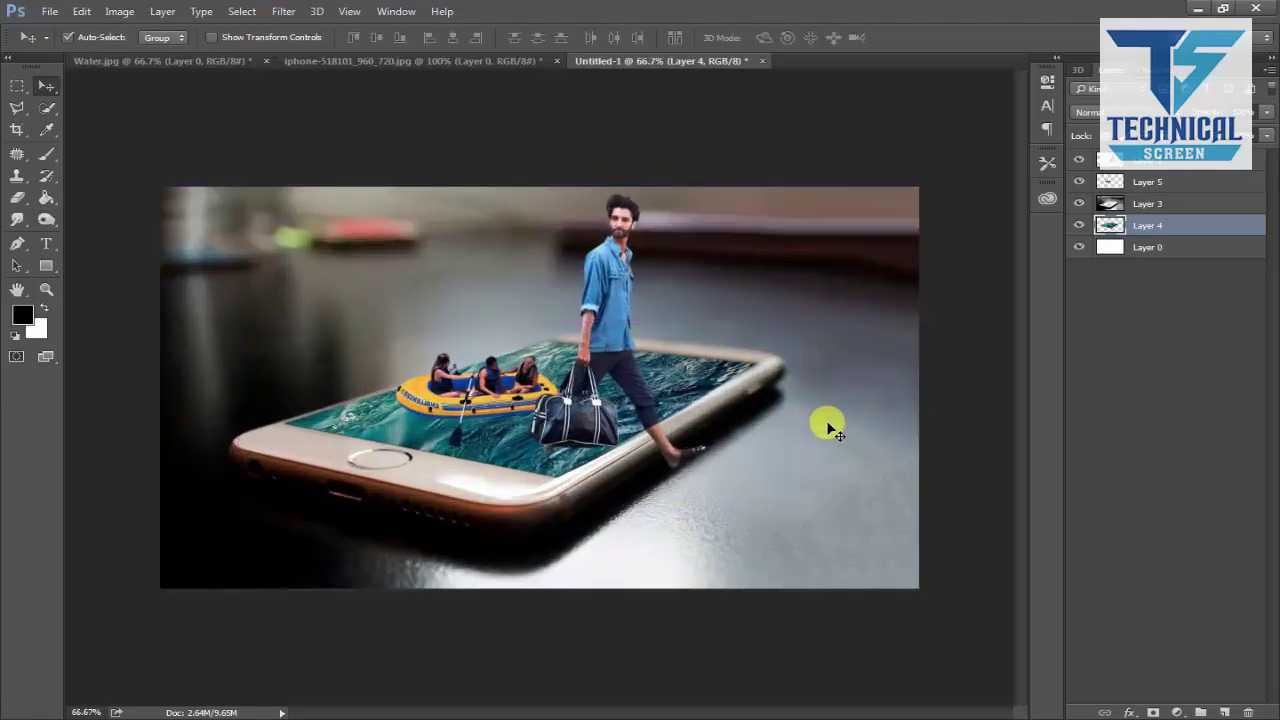
click(1182, 160)
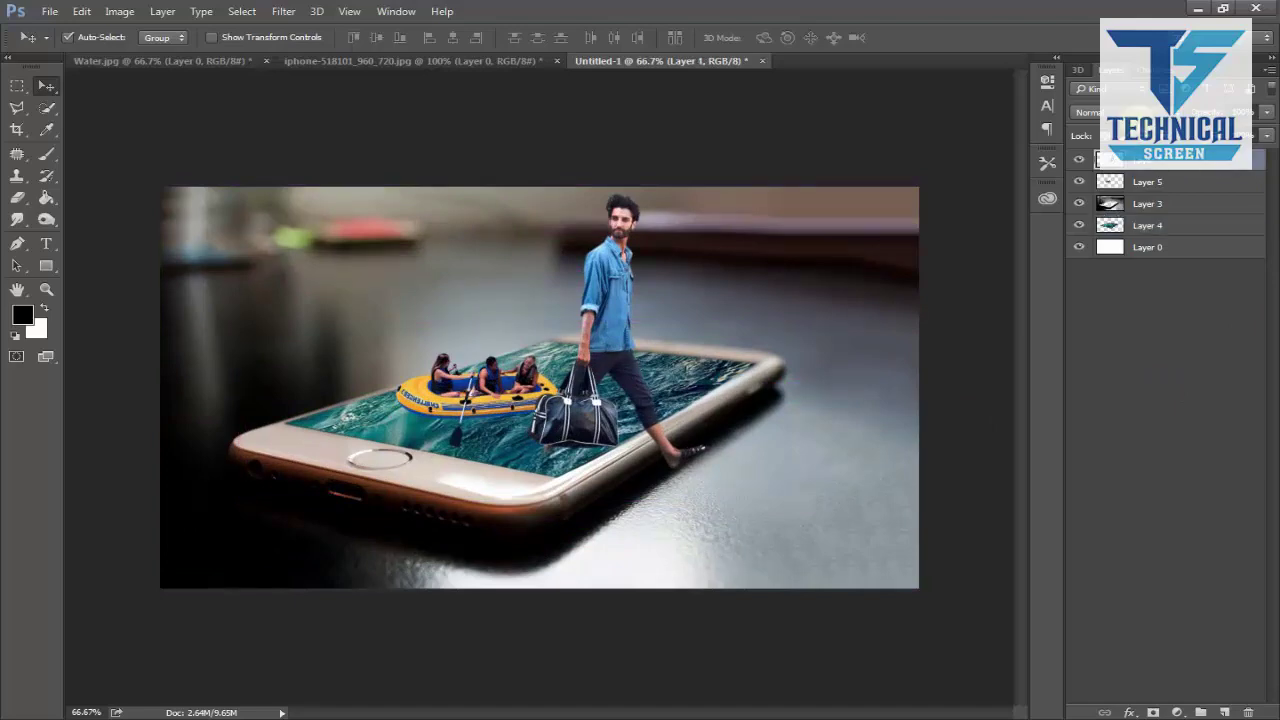